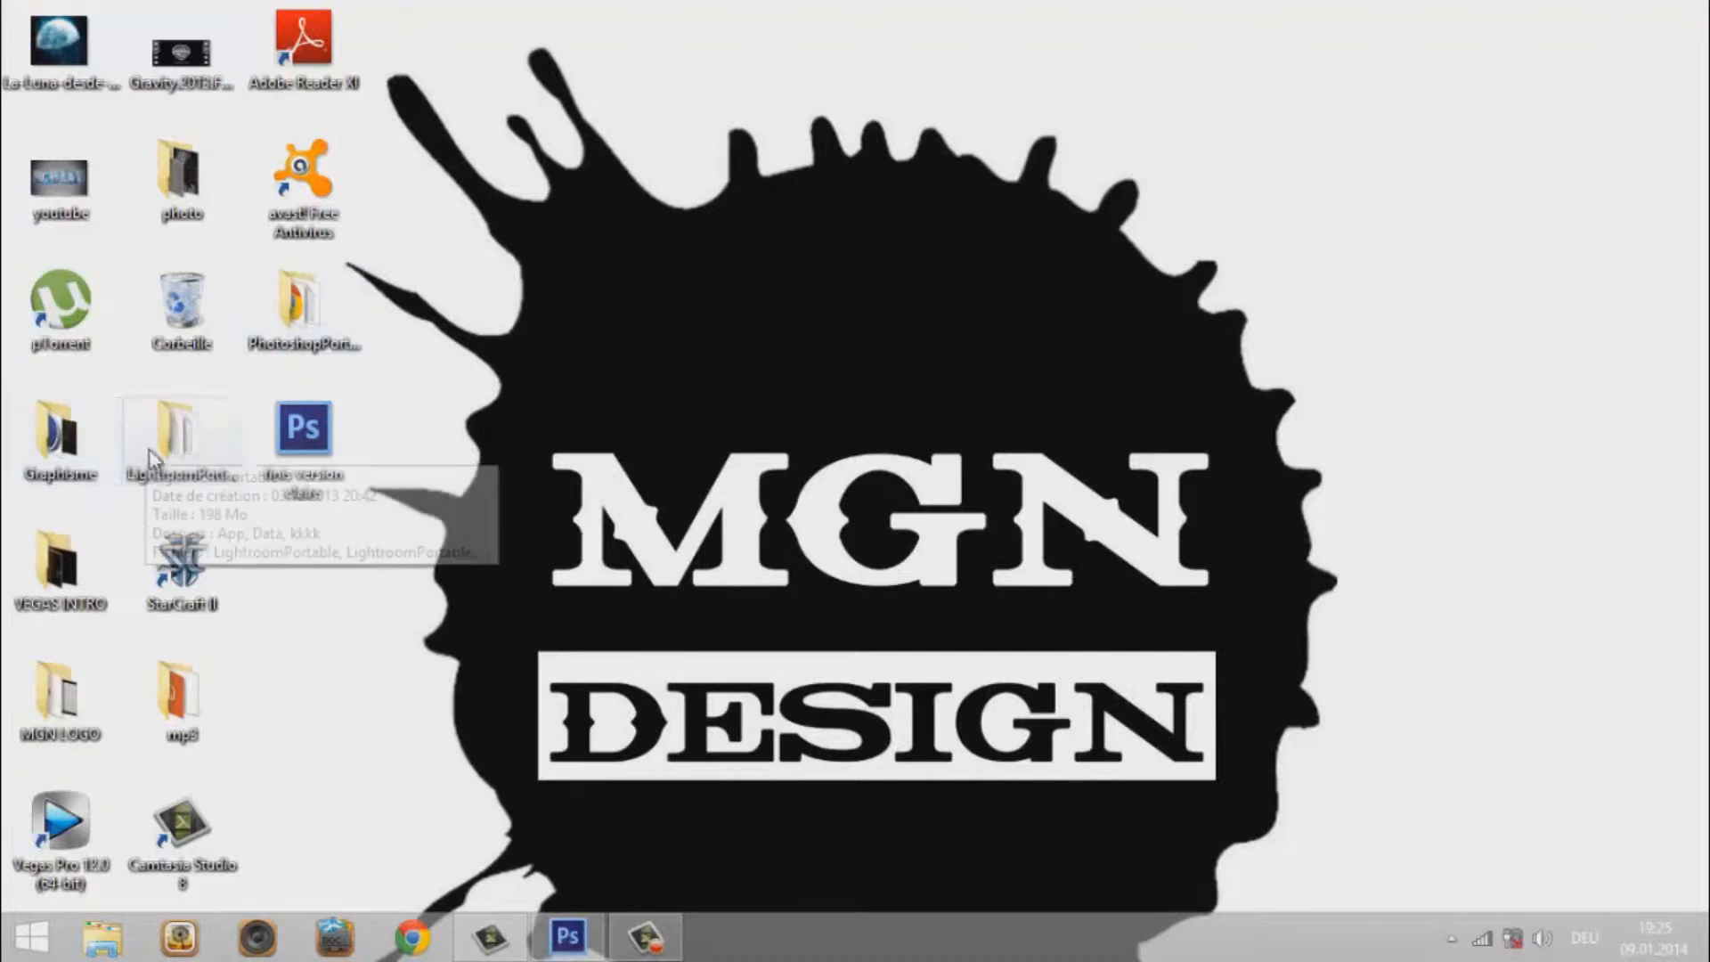
Step: Open the jpegr image from the MGN LOGO folder to view the finished logo, then close the viewer and folder
{"action": "double_click", "coordinate": [76, 708]}
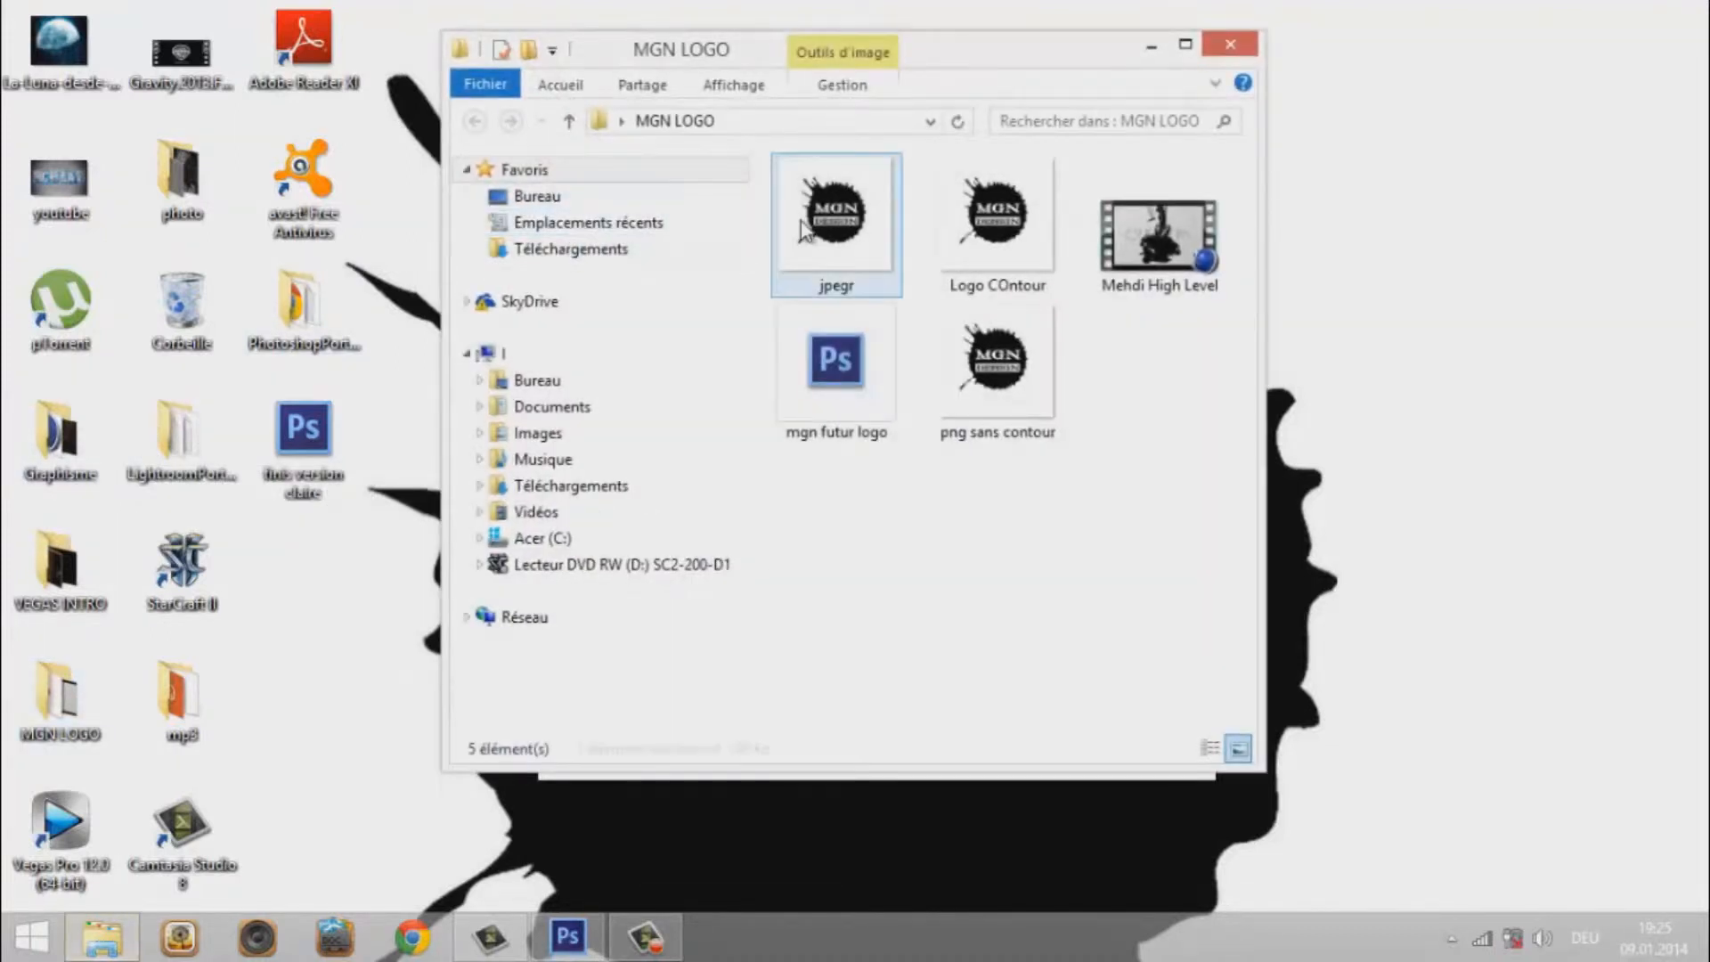
{"action": "right_click", "coordinate": [802, 200]}
{"action": "left_click", "coordinate": [906, 320]}
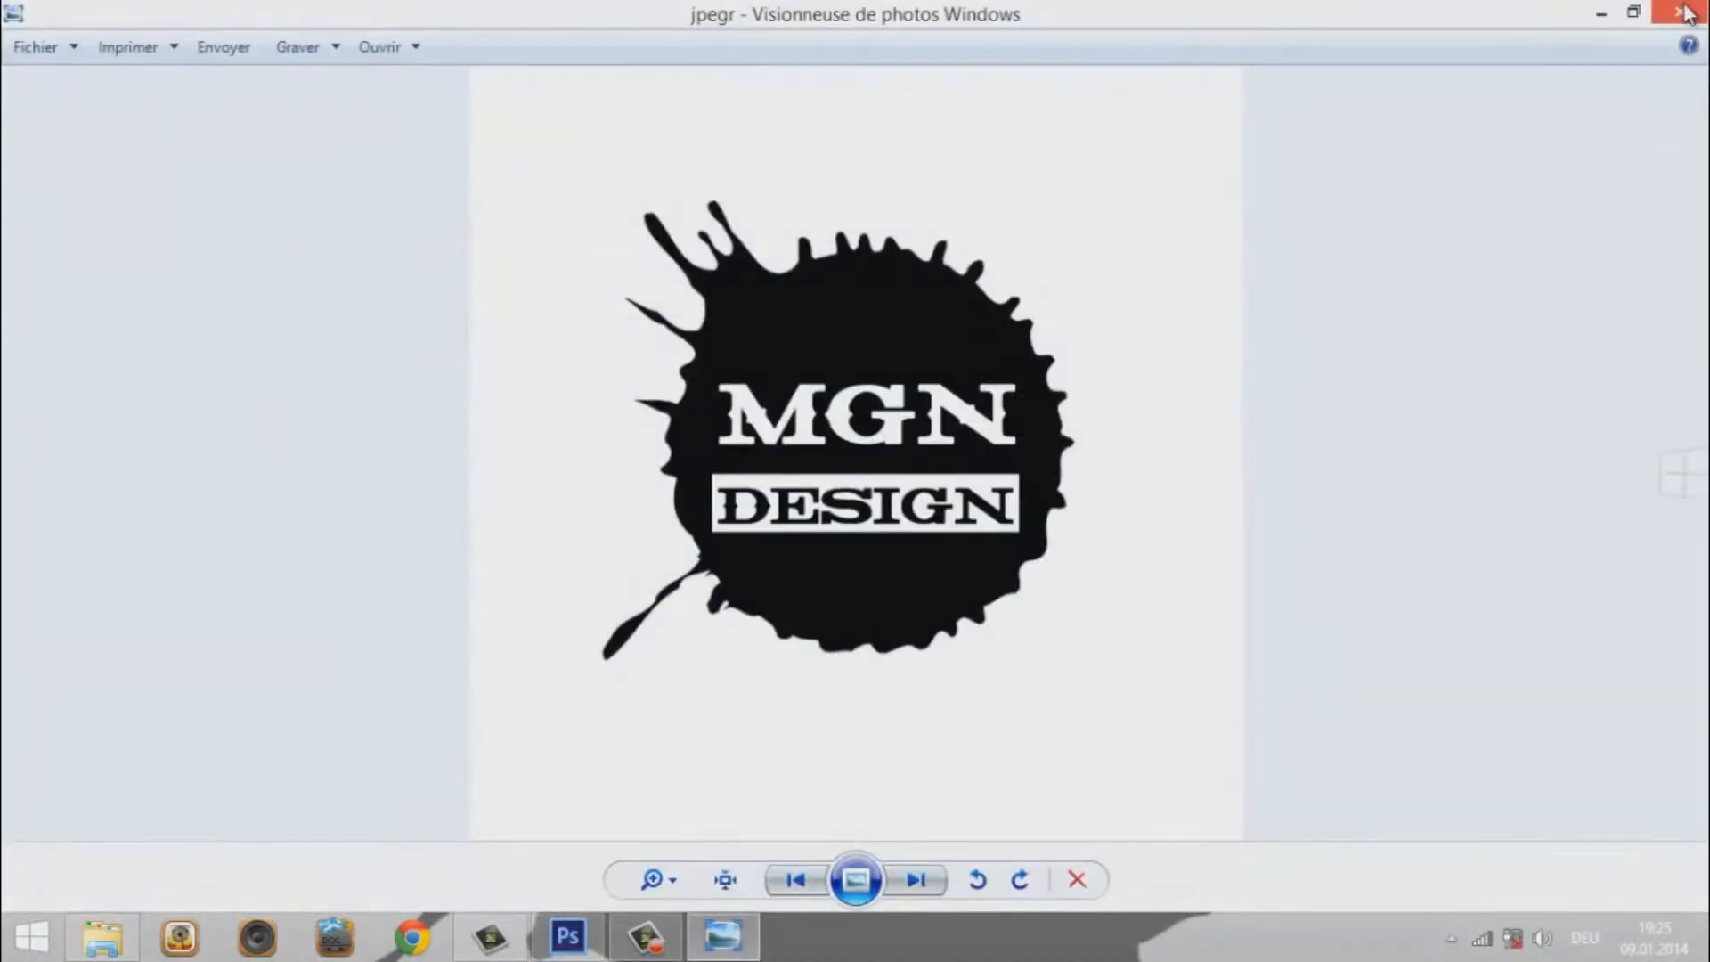
{"action": "left_click", "coordinate": [1686, 13]}
{"action": "left_click", "coordinate": [1239, 51]}
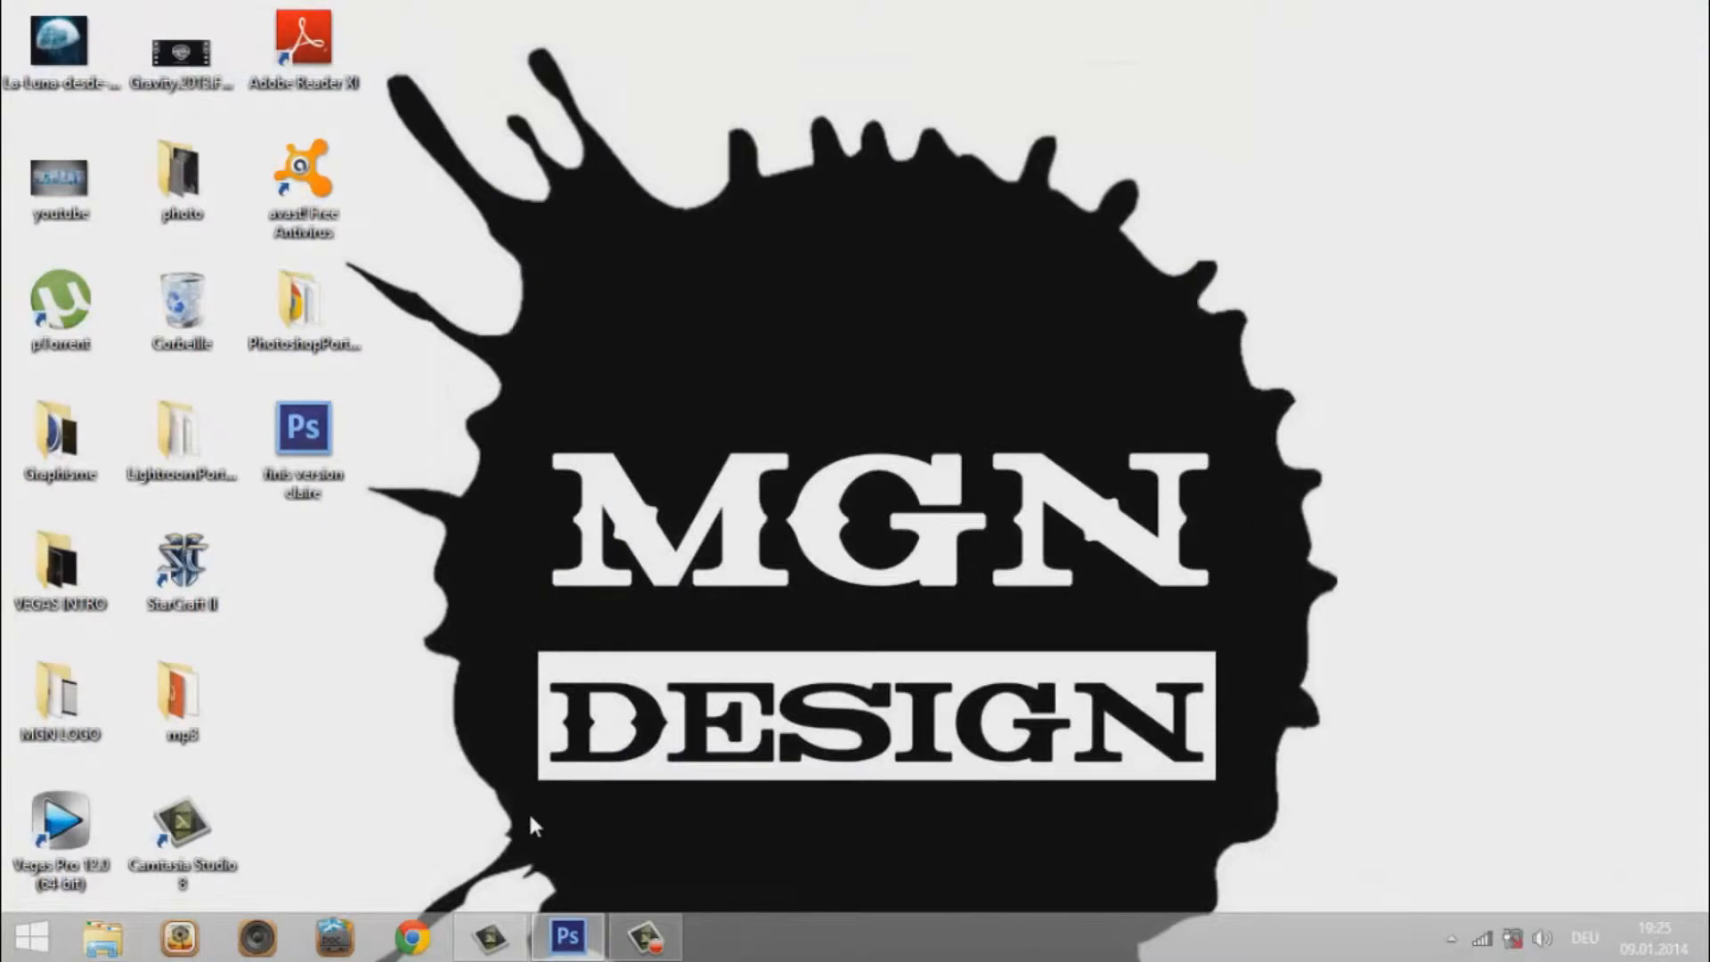
Step: Switch to Photoshop and start a new document named MGN LOGO
{"action": "left_click", "coordinate": [567, 935]}
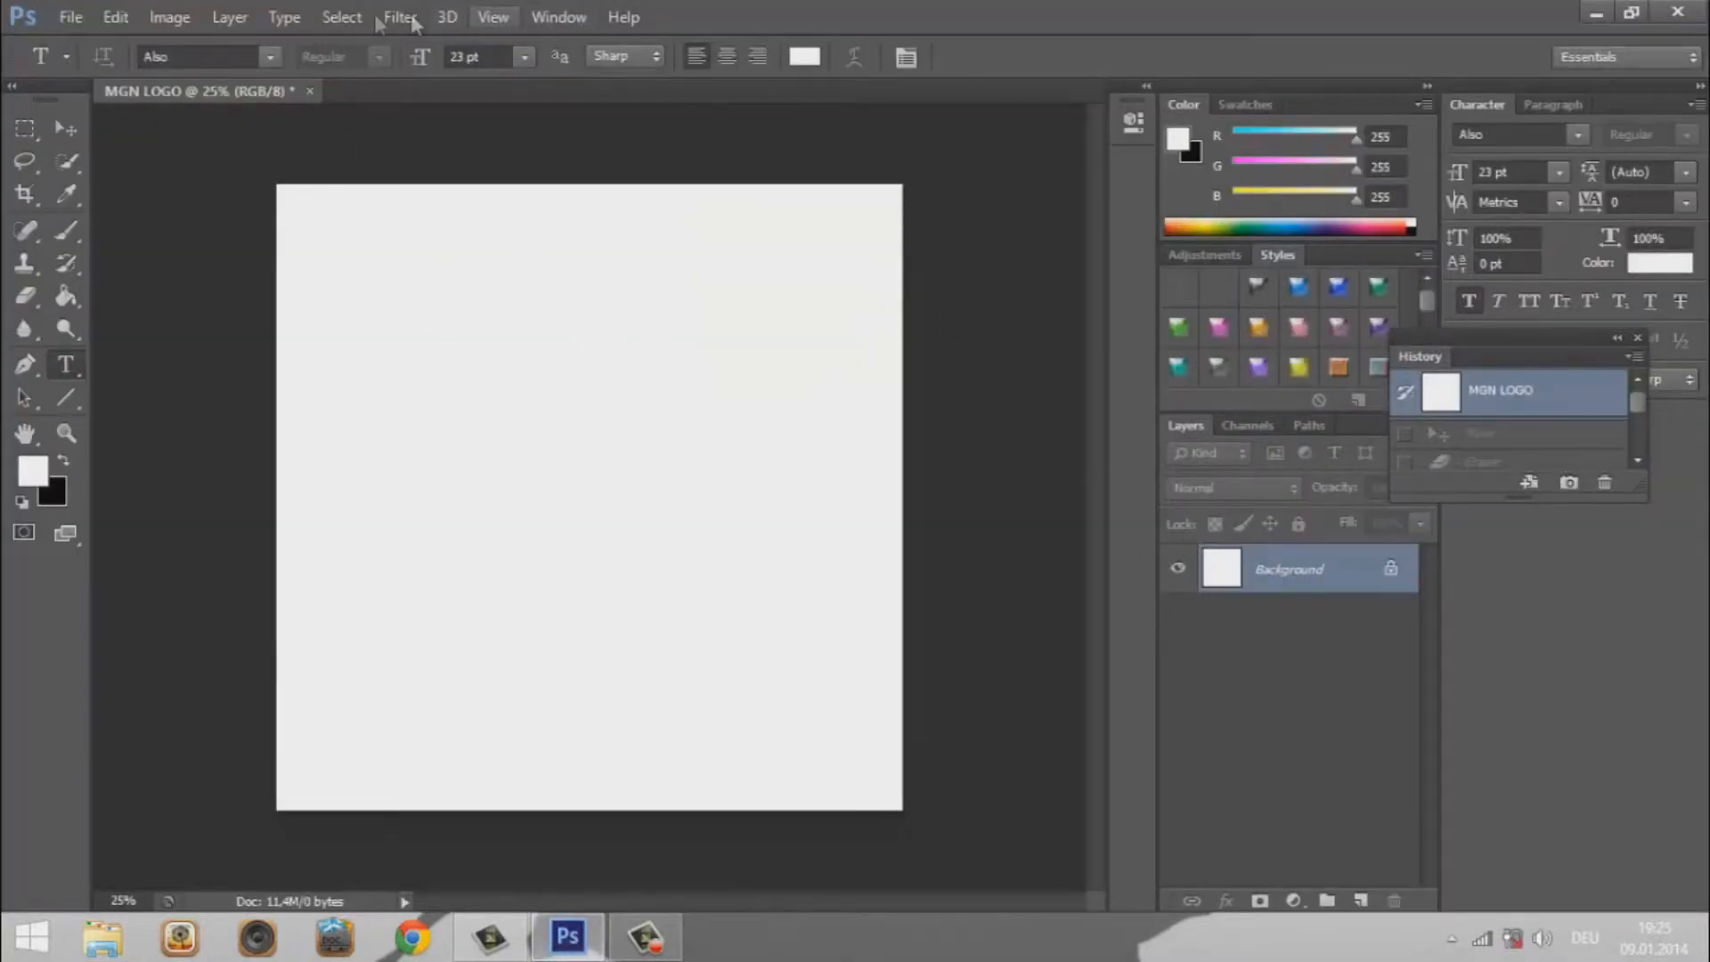
{"action": "left_click", "coordinate": [228, 17]}
{"action": "mouse_move", "coordinate": [252, 15]}
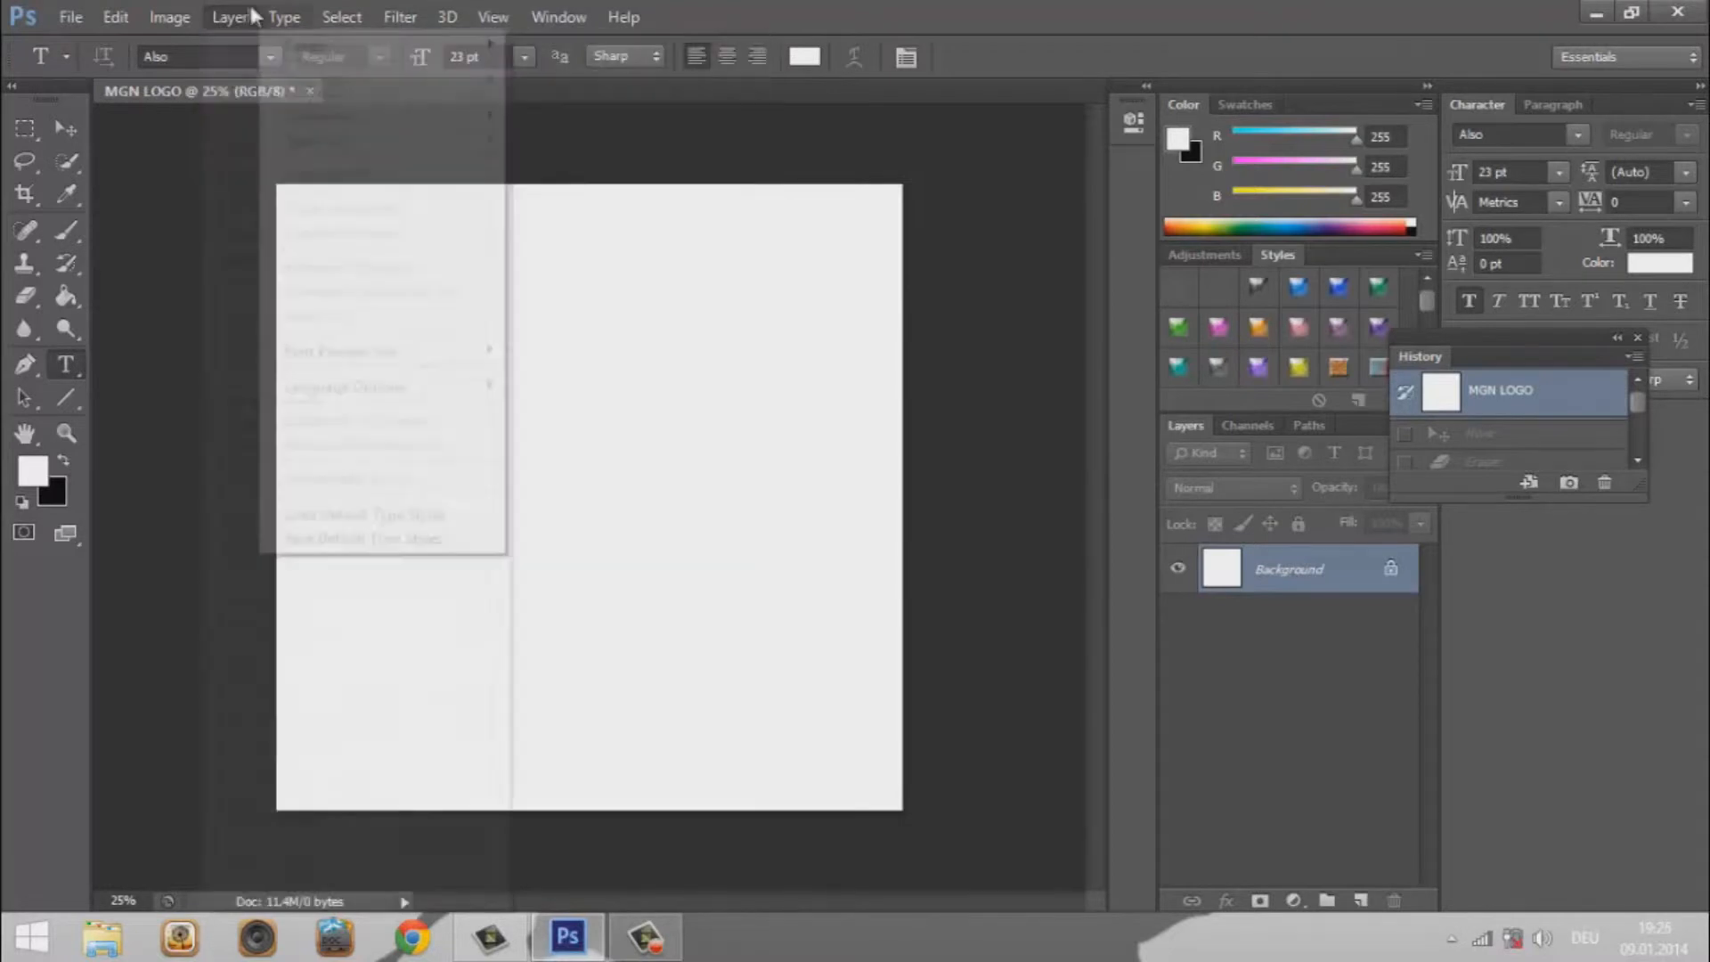
{"action": "left_click", "coordinate": [71, 16]}
{"action": "left_click", "coordinate": [72, 18]}
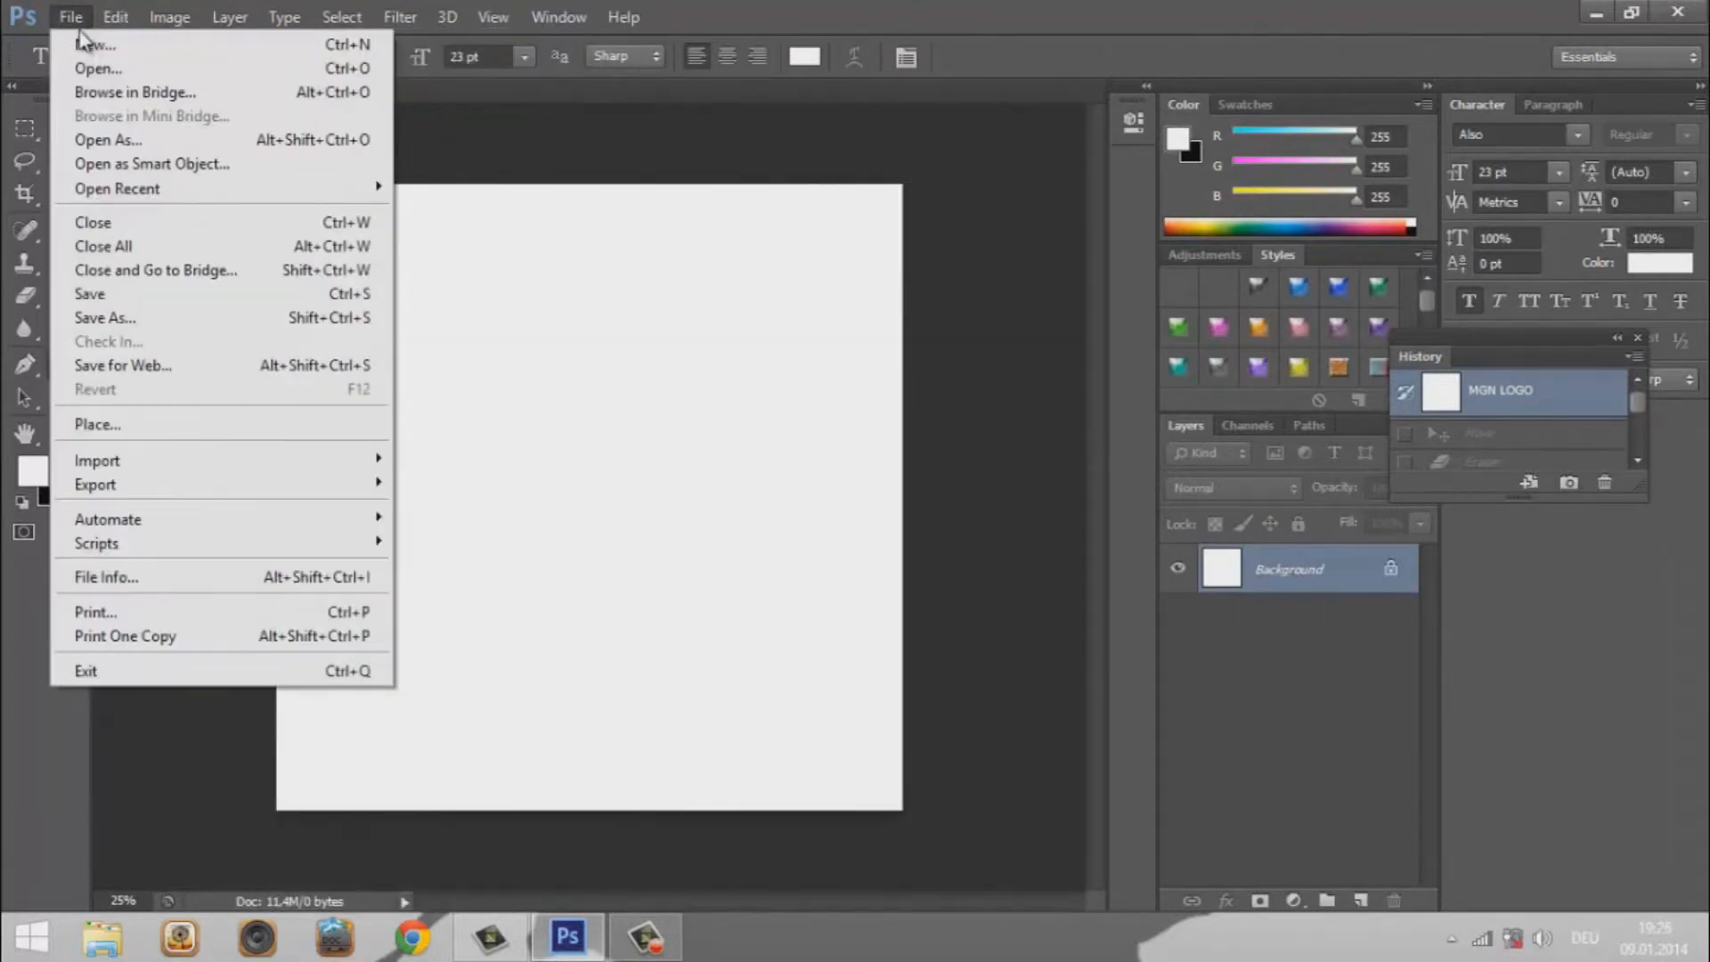
{"action": "left_click", "coordinate": [89, 43]}
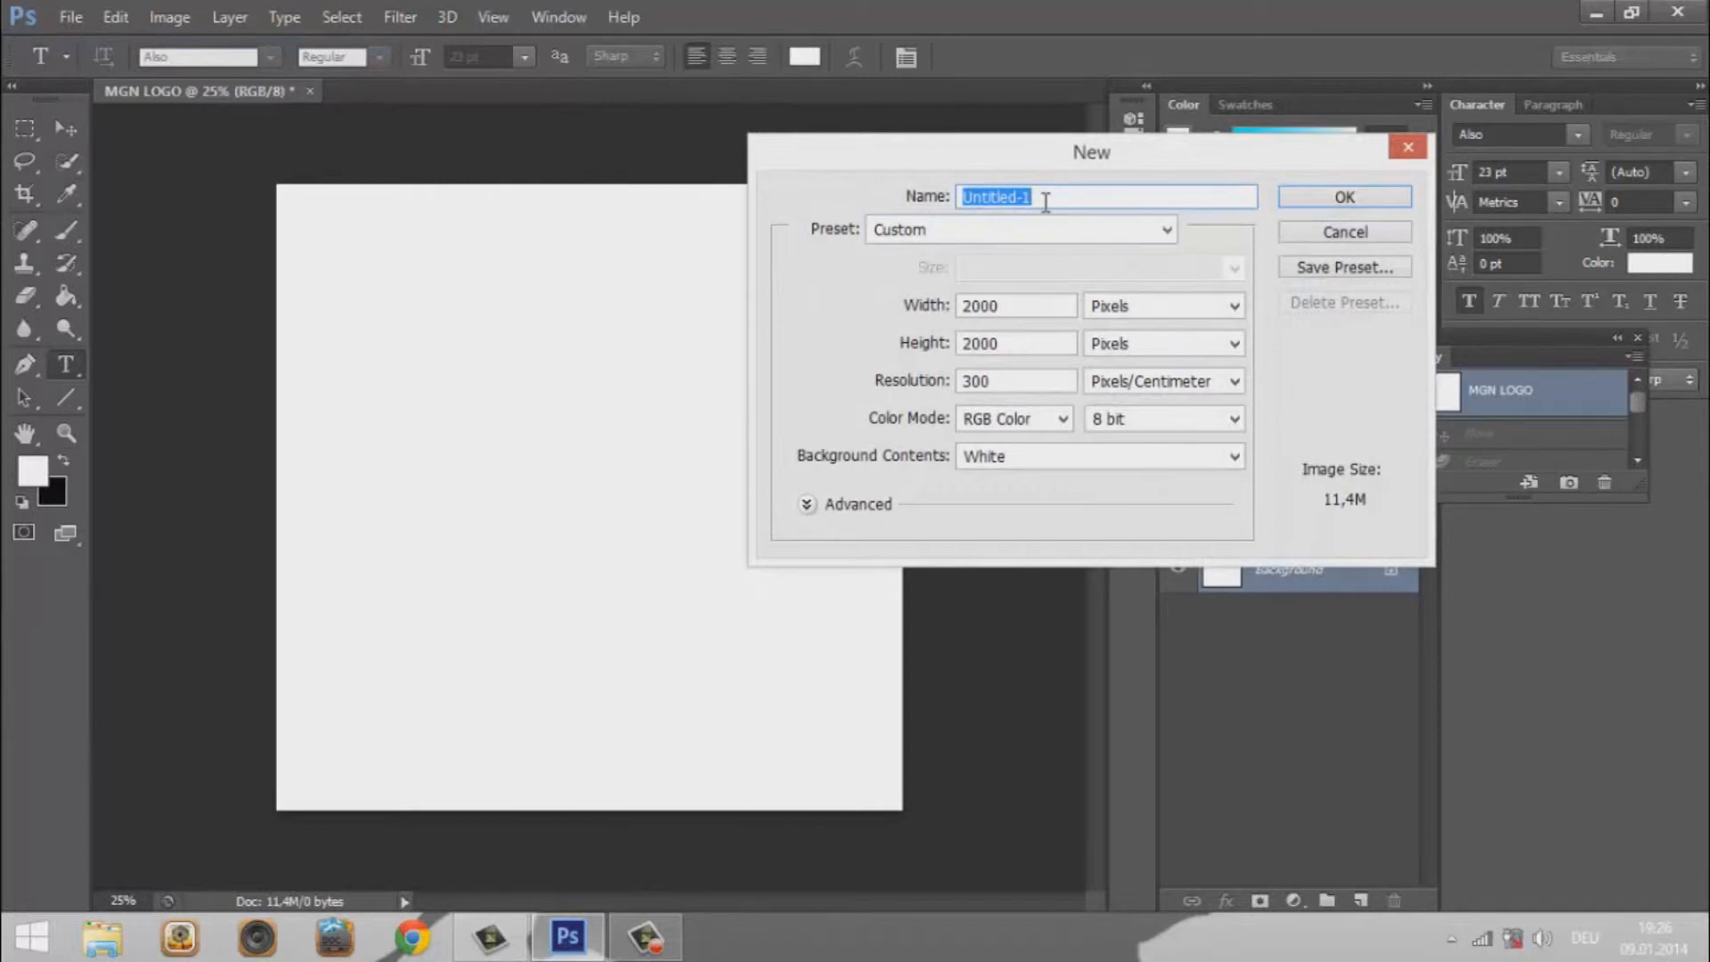
{"action": "type", "text": "MGN LOGO"}
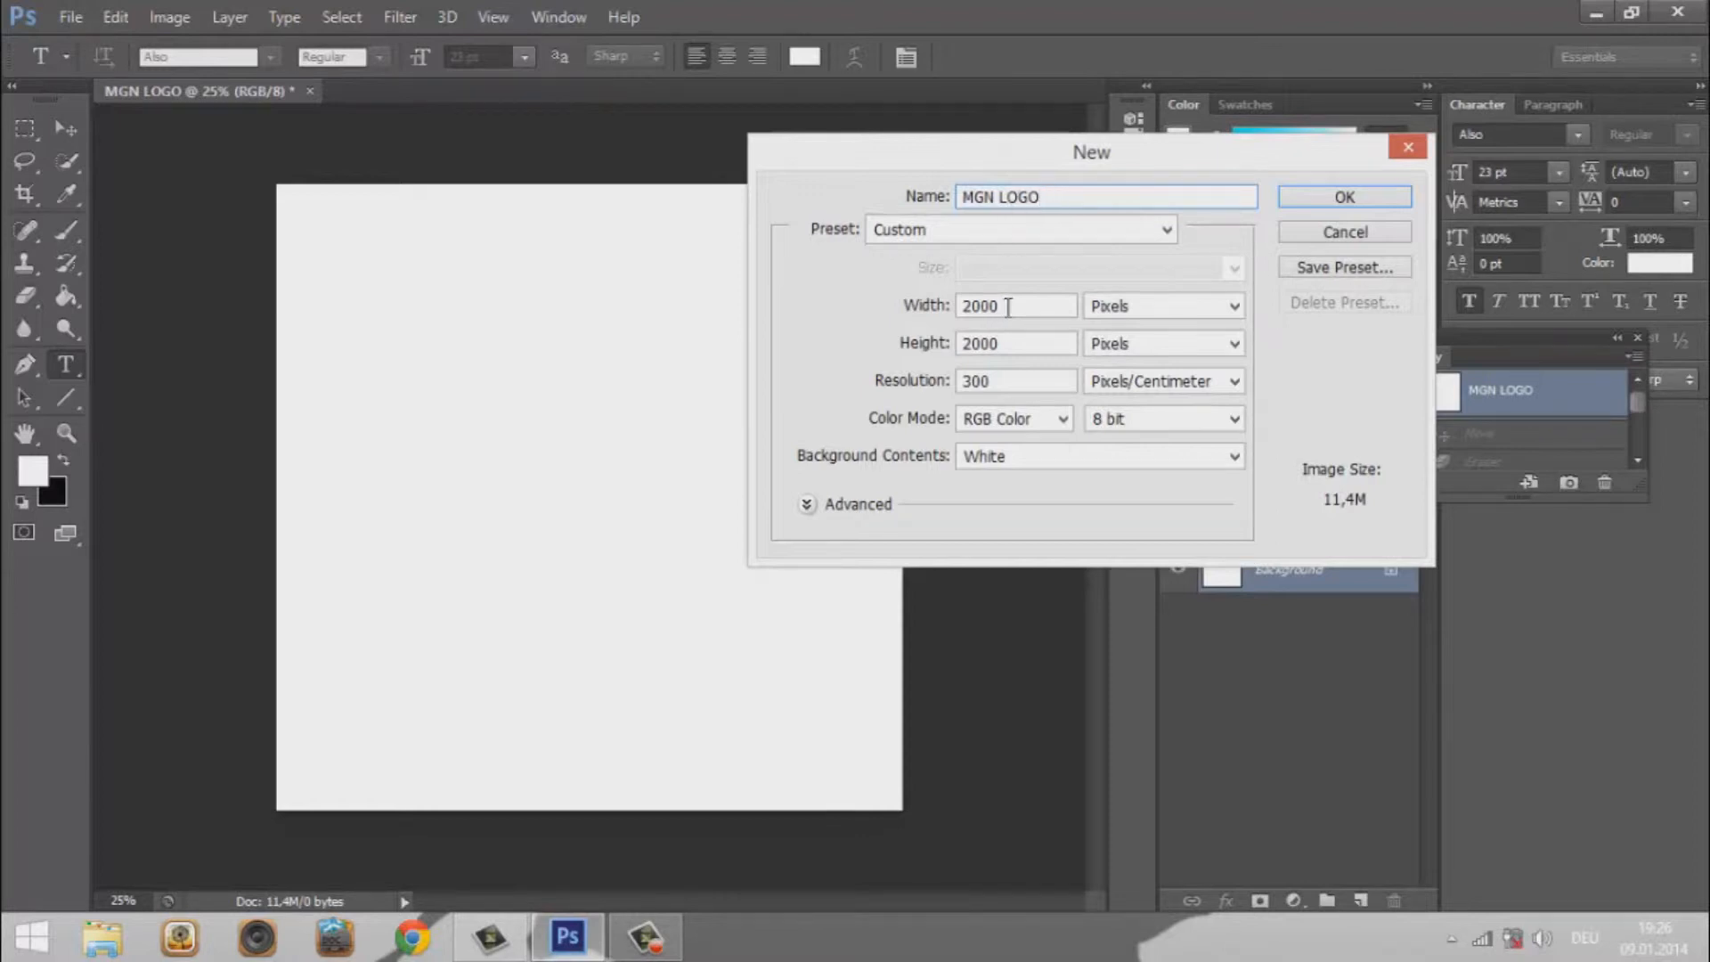
Step: Create the document at 2000 × 2000 pixels with a resolution of 300 pixels/centimeter, 8-bit RGB color and a white background
{"action": "left_click", "coordinate": [1234, 306]}
{"action": "left_click", "coordinate": [1236, 321]}
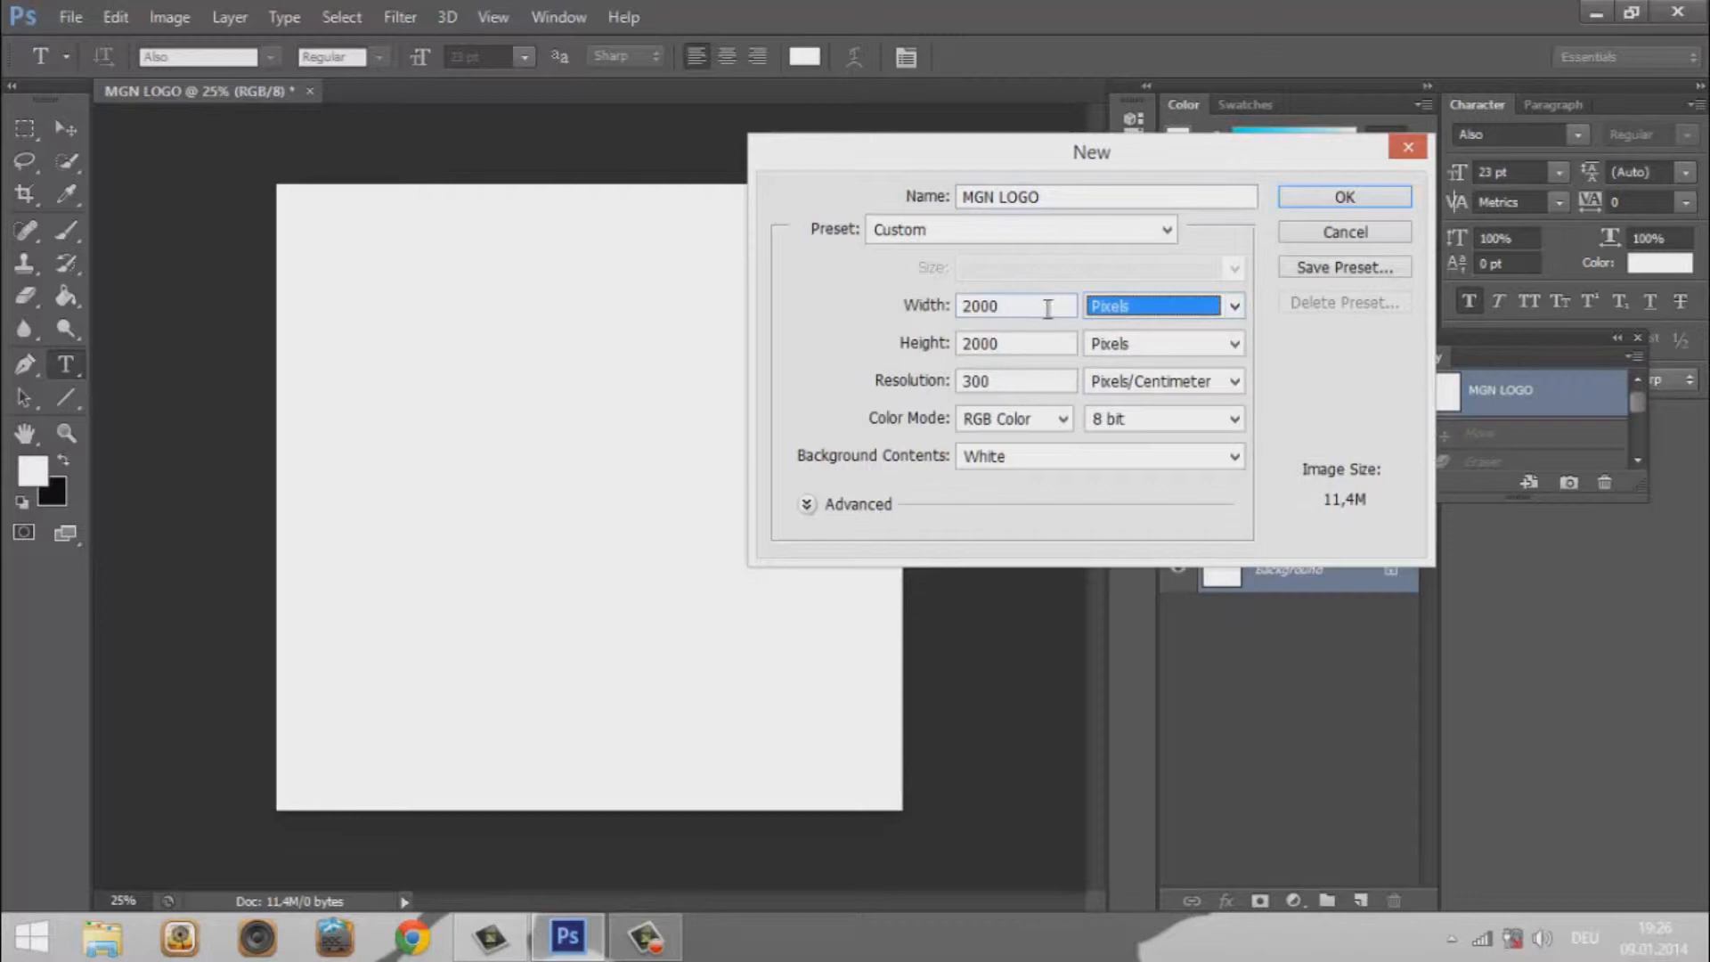
{"action": "left_click", "coordinate": [1234, 343]}
{"action": "left_click", "coordinate": [1236, 341]}
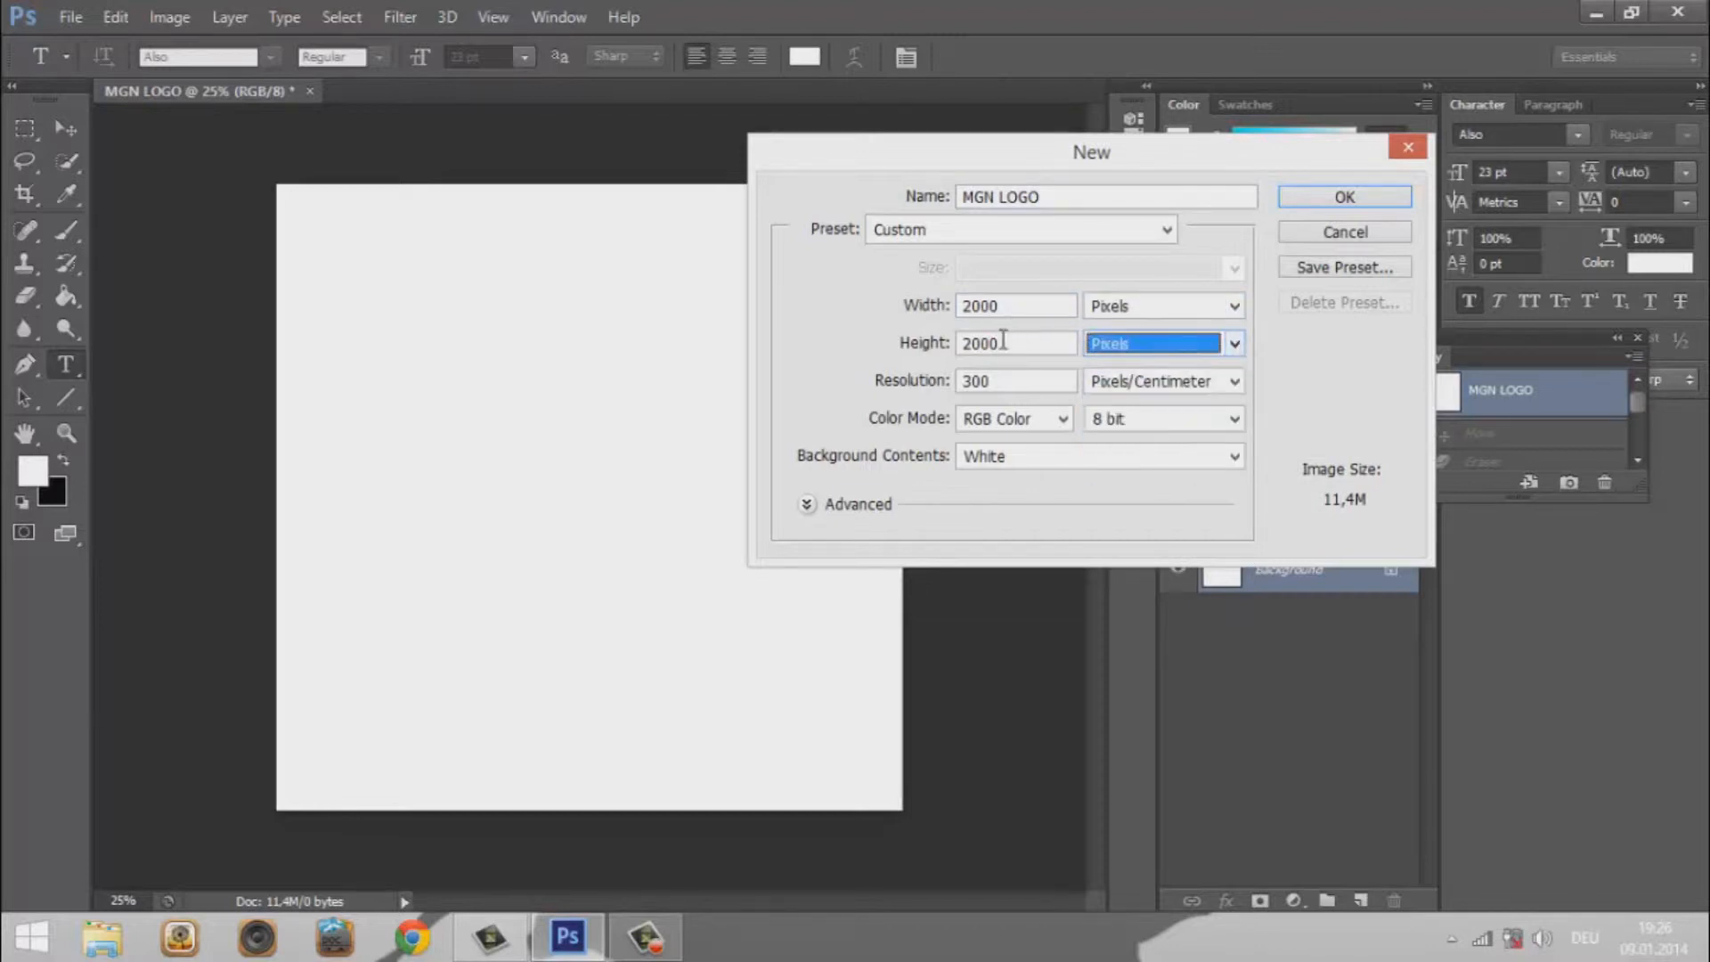
{"action": "left_click", "coordinate": [1234, 382]}
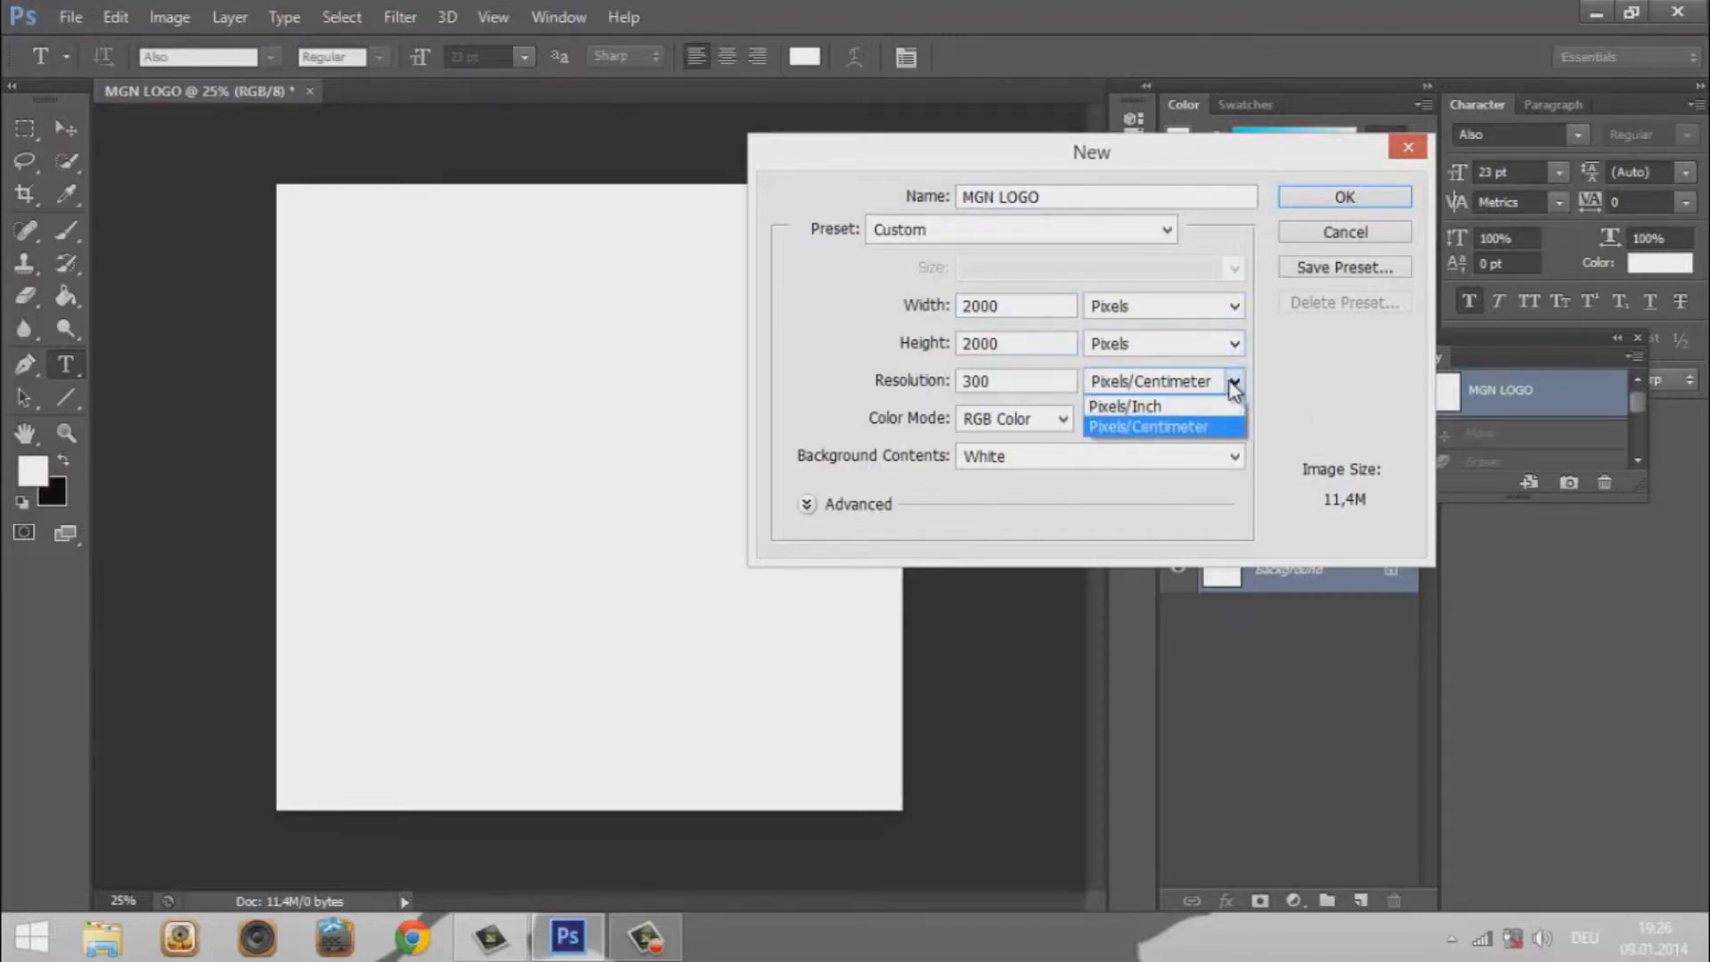
{"action": "left_click", "coordinate": [1234, 386]}
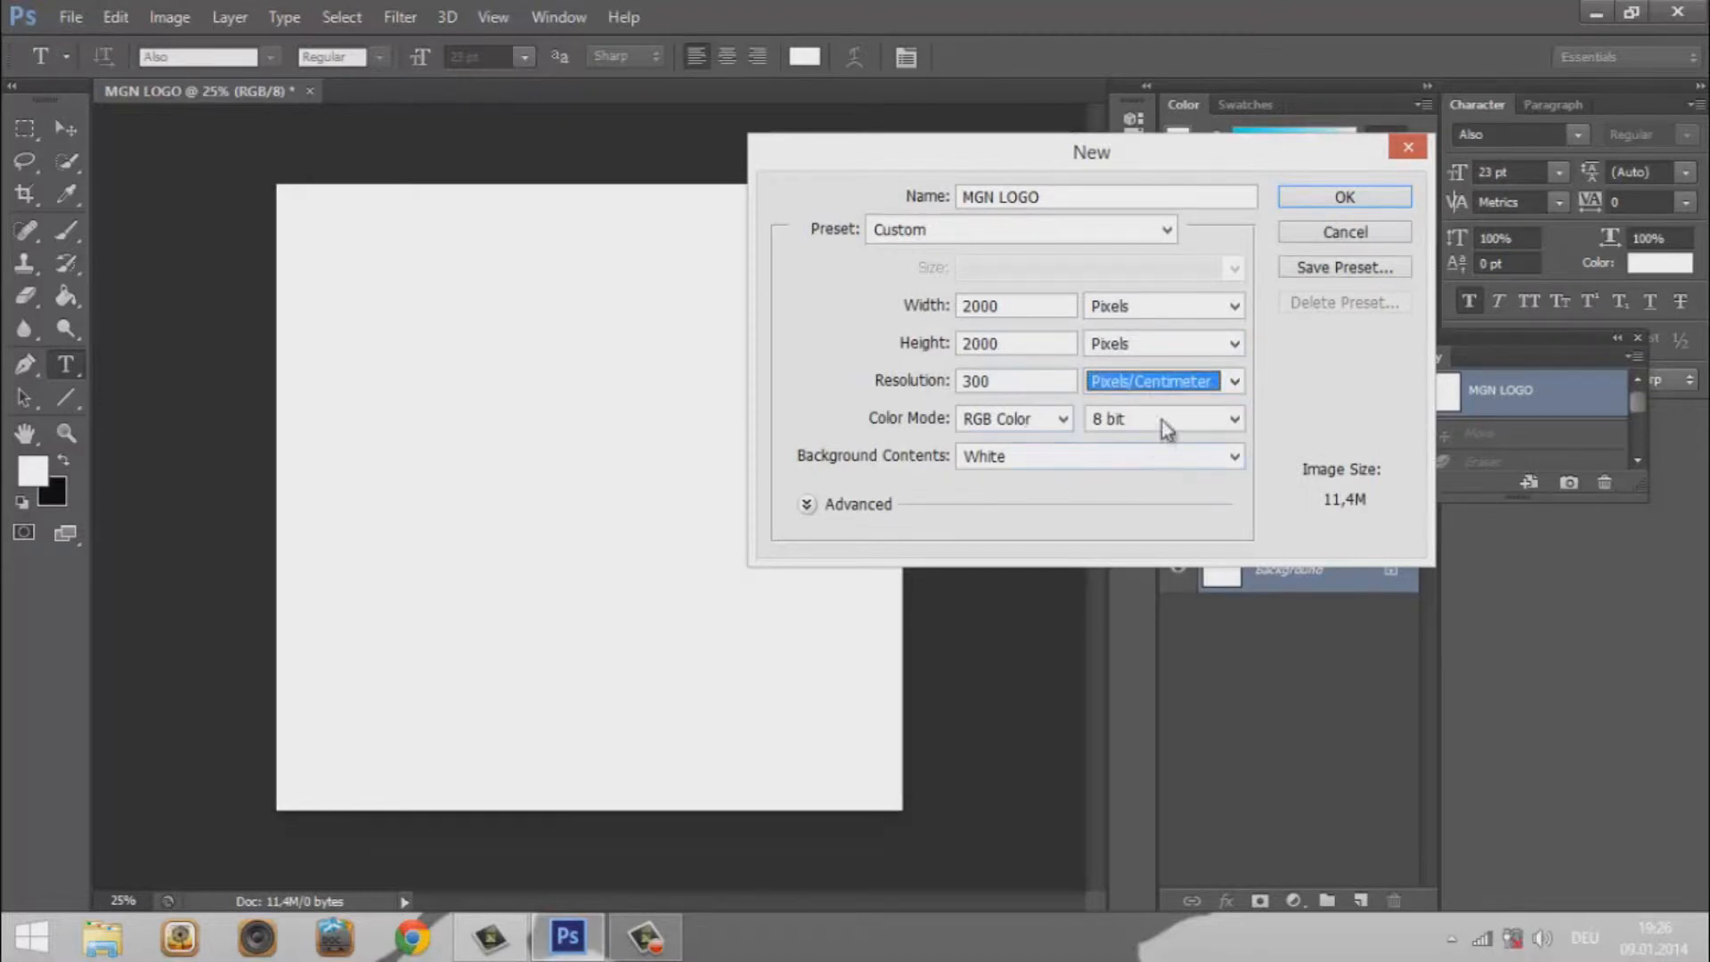
{"action": "left_click", "coordinate": [1324, 201]}
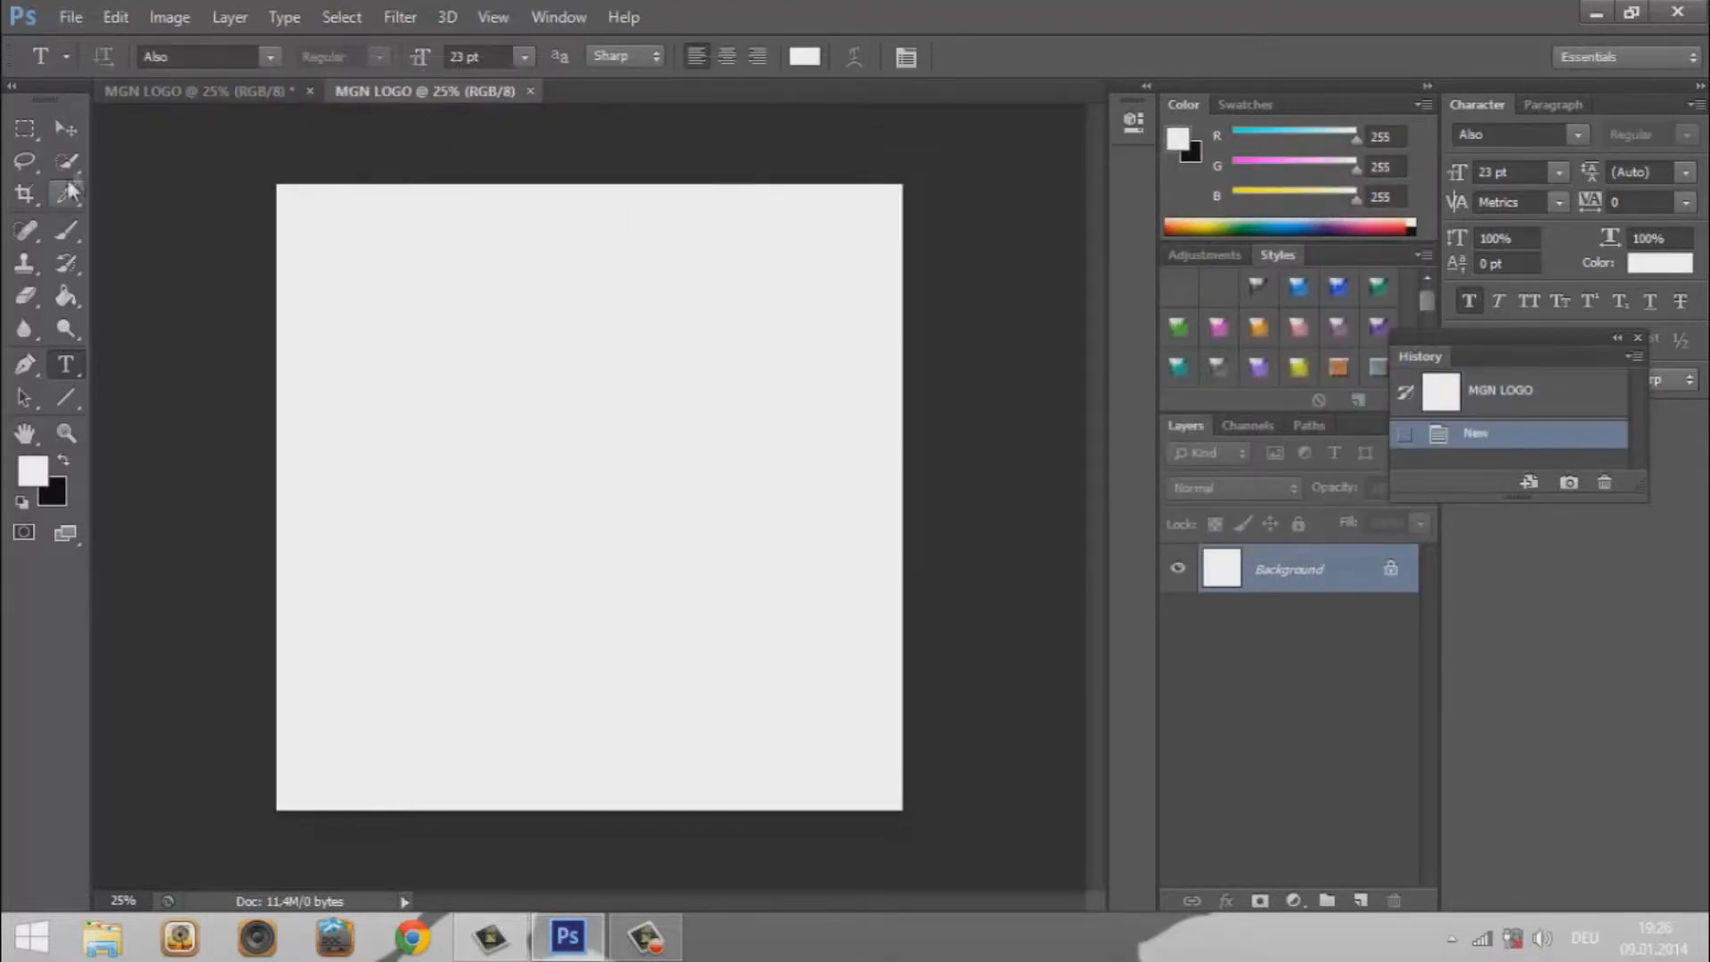
Step: Add a new layer named INK above the background
{"action": "left_click", "coordinate": [224, 16]}
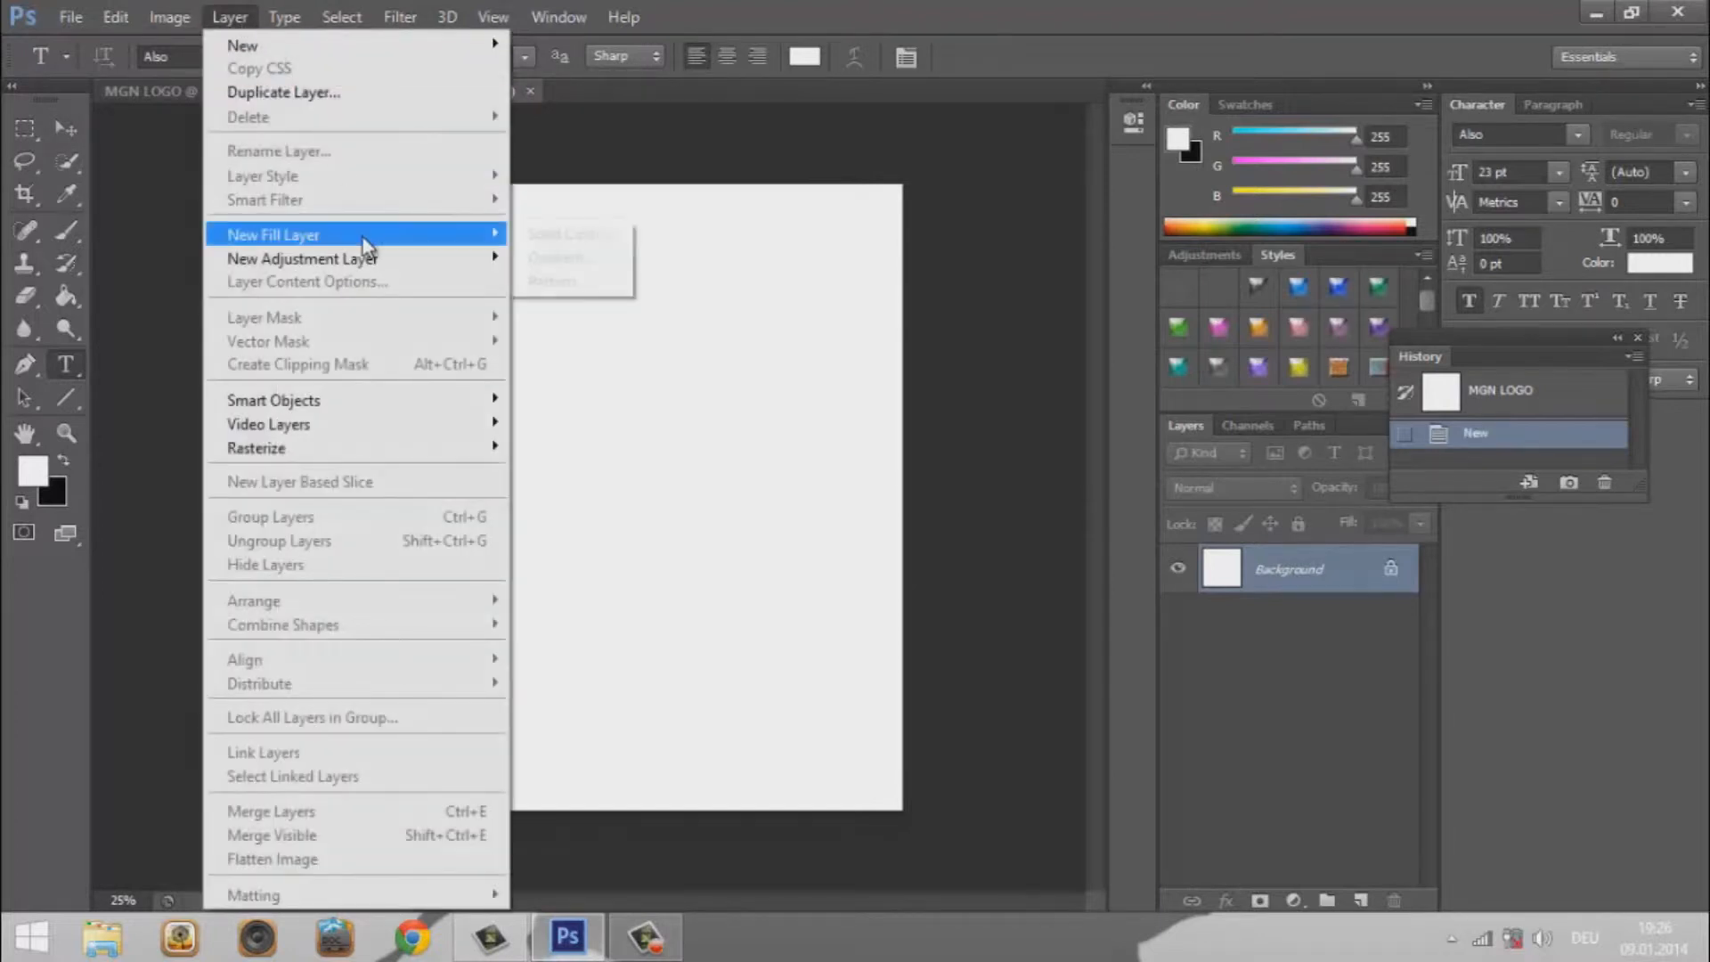
{"action": "mouse_move", "coordinate": [295, 46]}
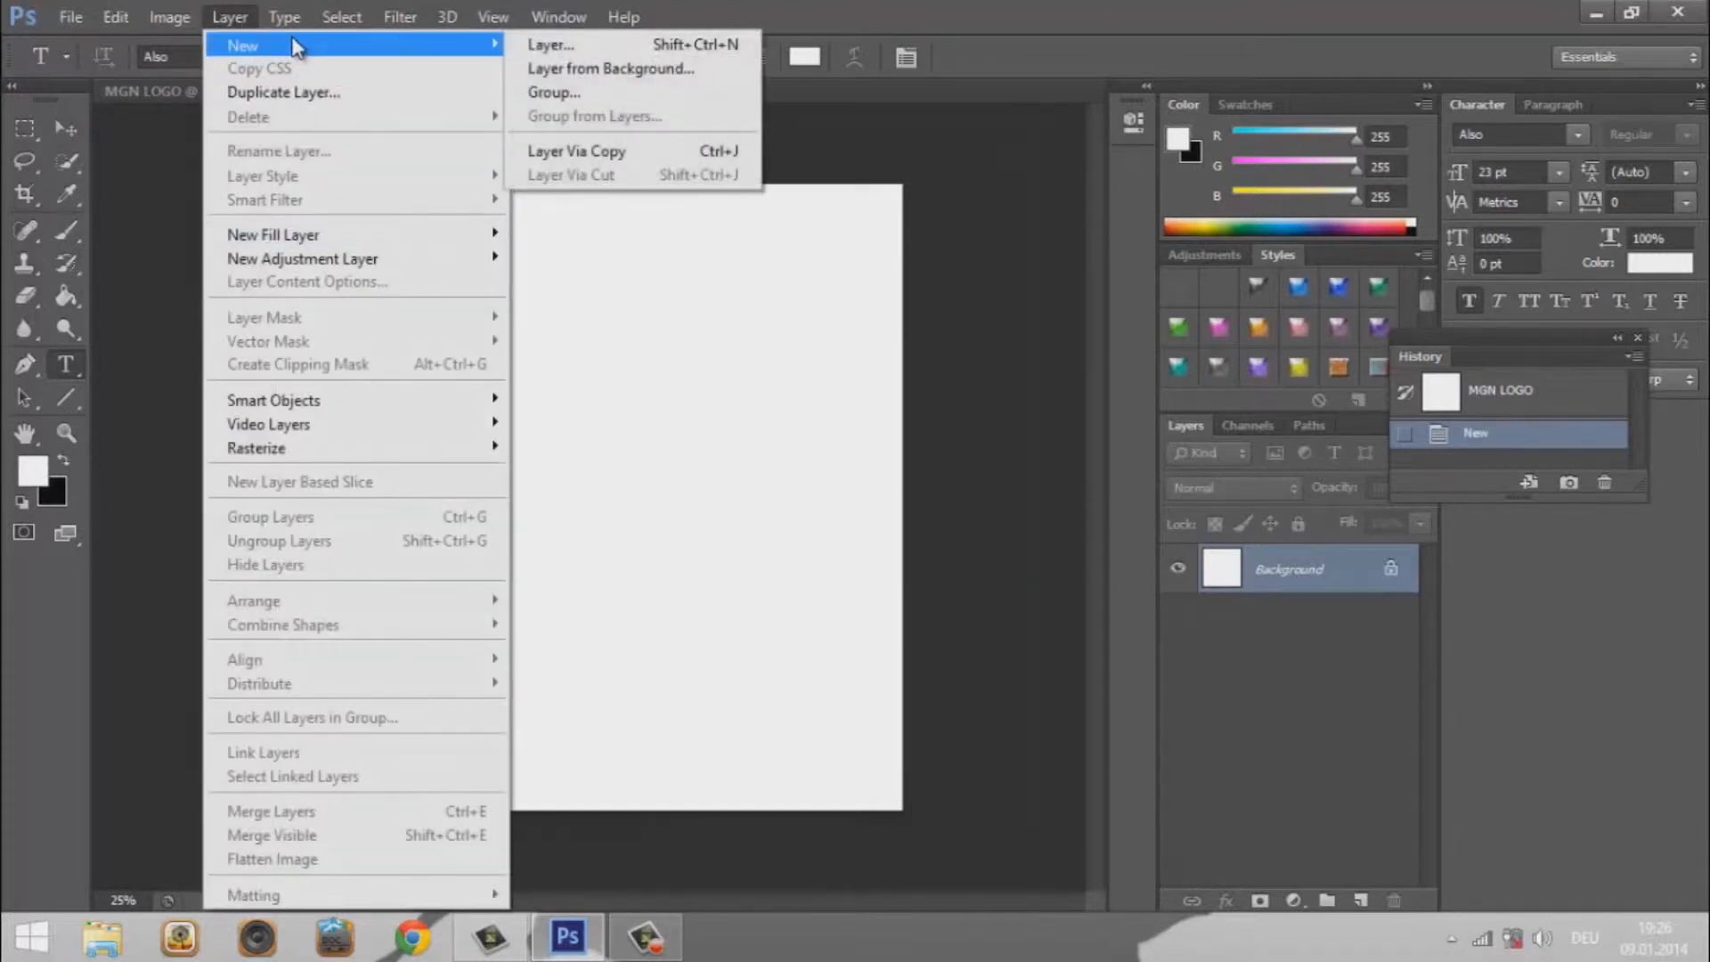
{"action": "left_click", "coordinate": [545, 47]}
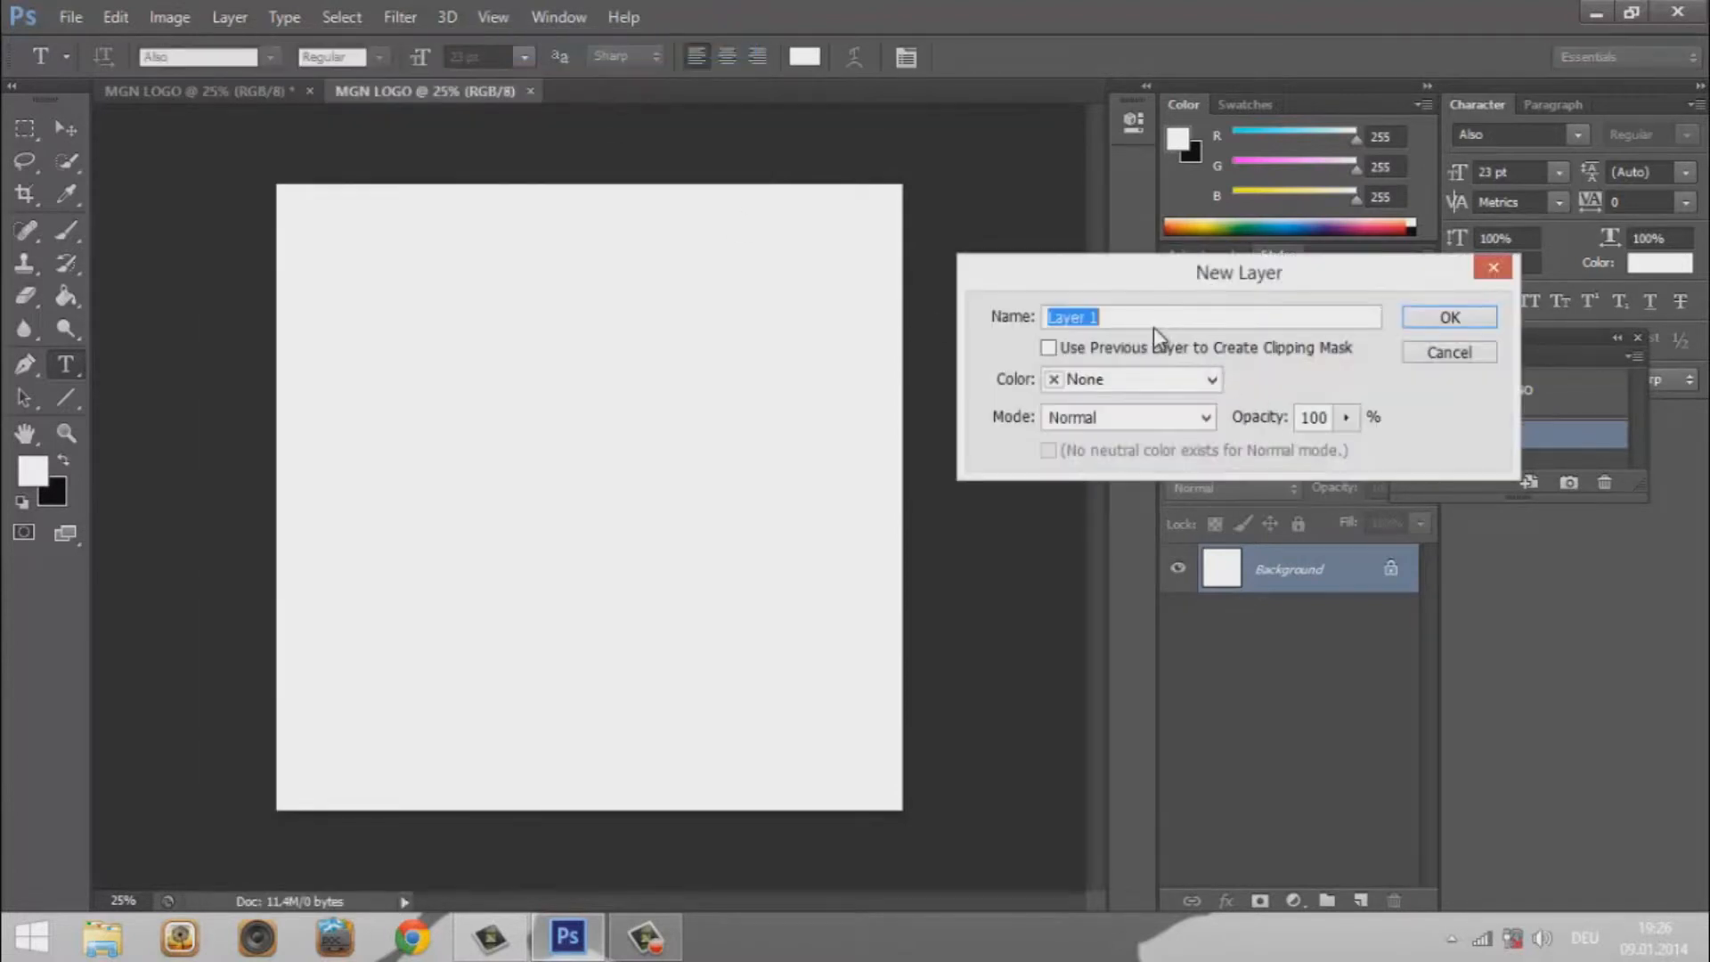
{"action": "type", "text": "INK"}
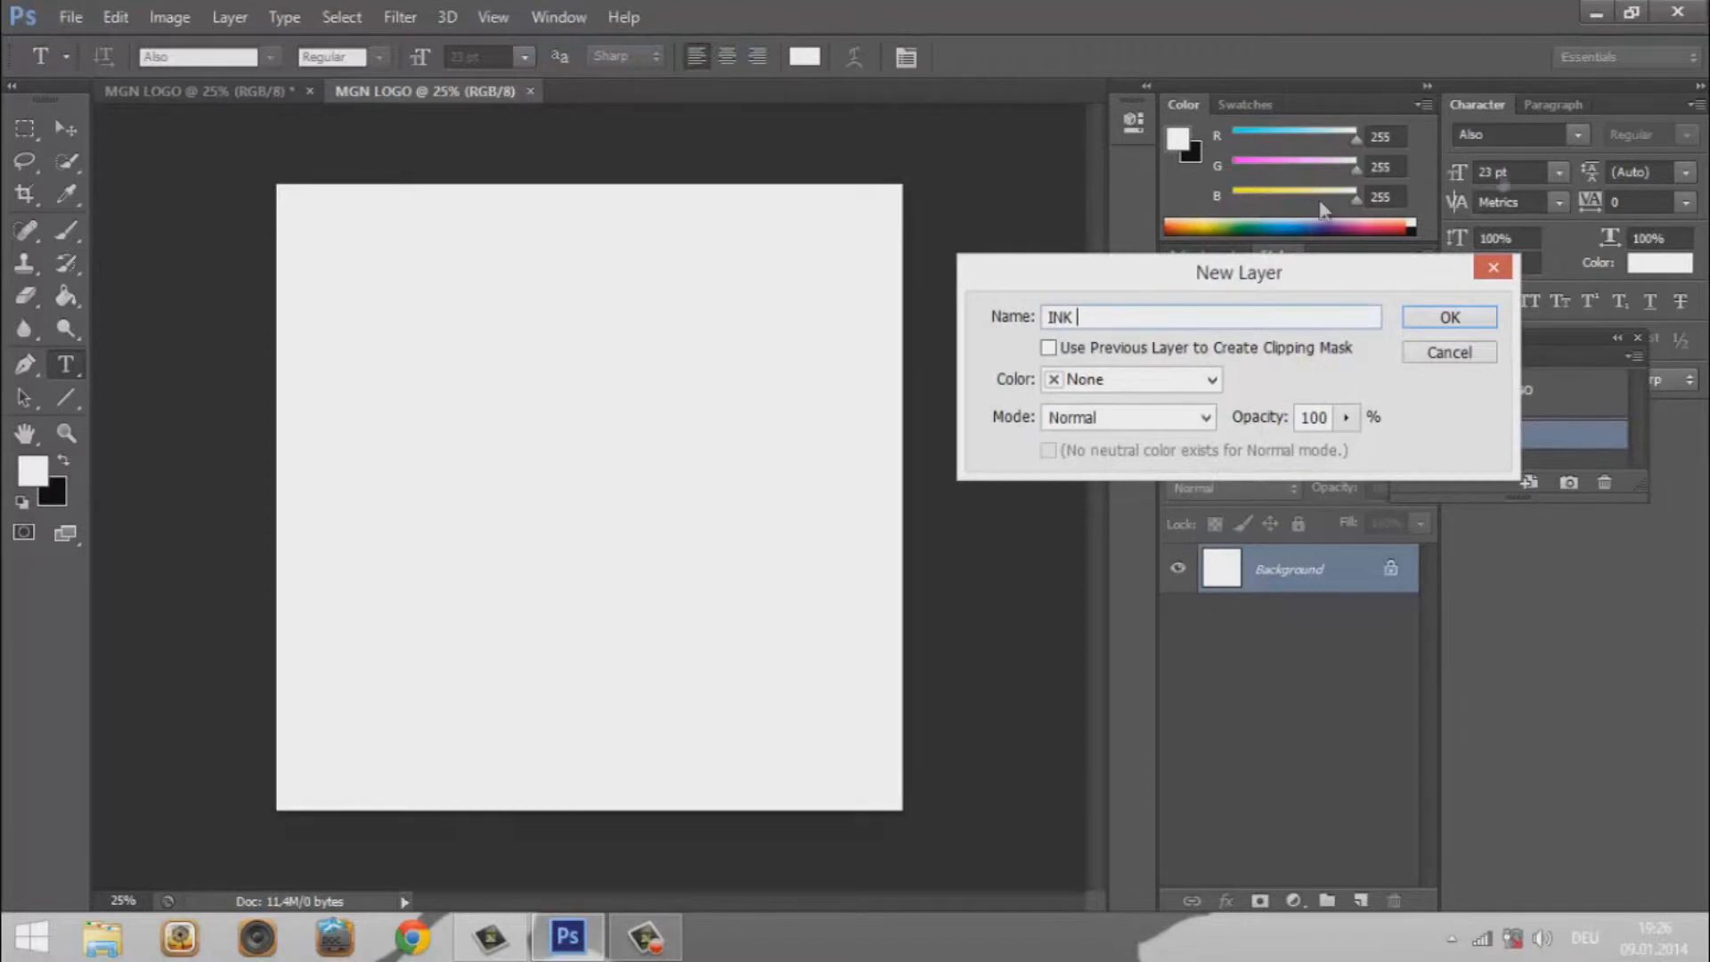
{"action": "left_click", "coordinate": [1464, 318]}
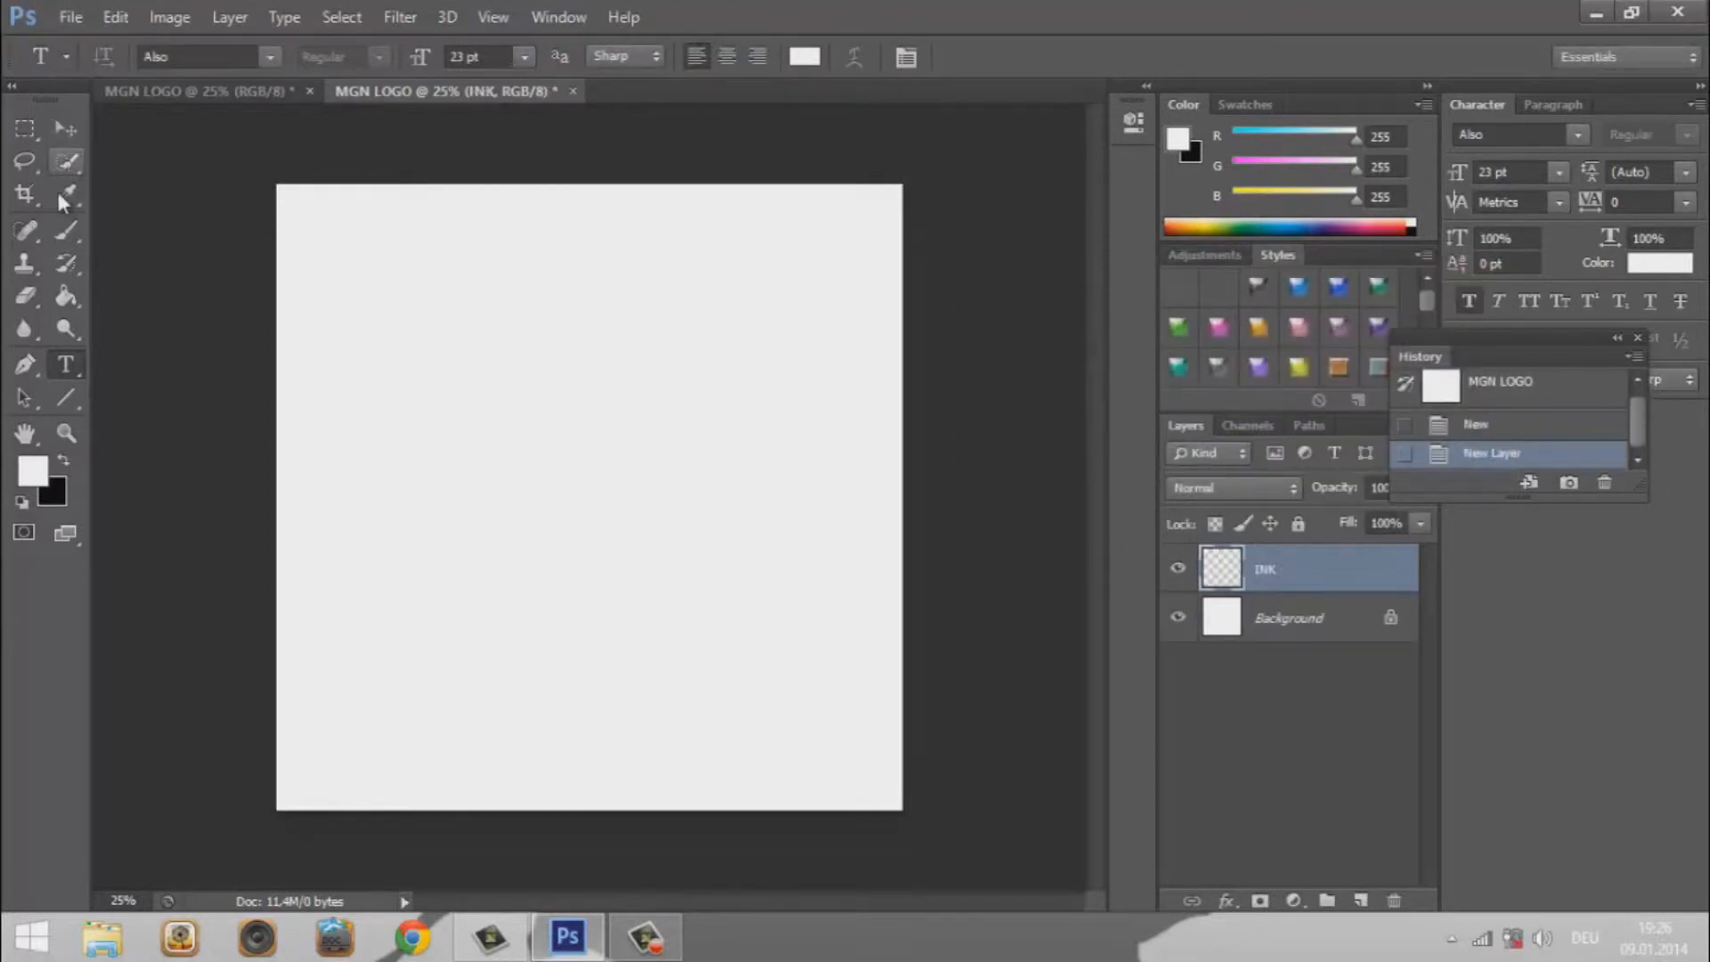
Step: Stamp the 2207 px ink-splatter brush in black on the INK layer, placed so the small toothed round splat lies fully inside the canvas
{"action": "left_click", "coordinate": [68, 230]}
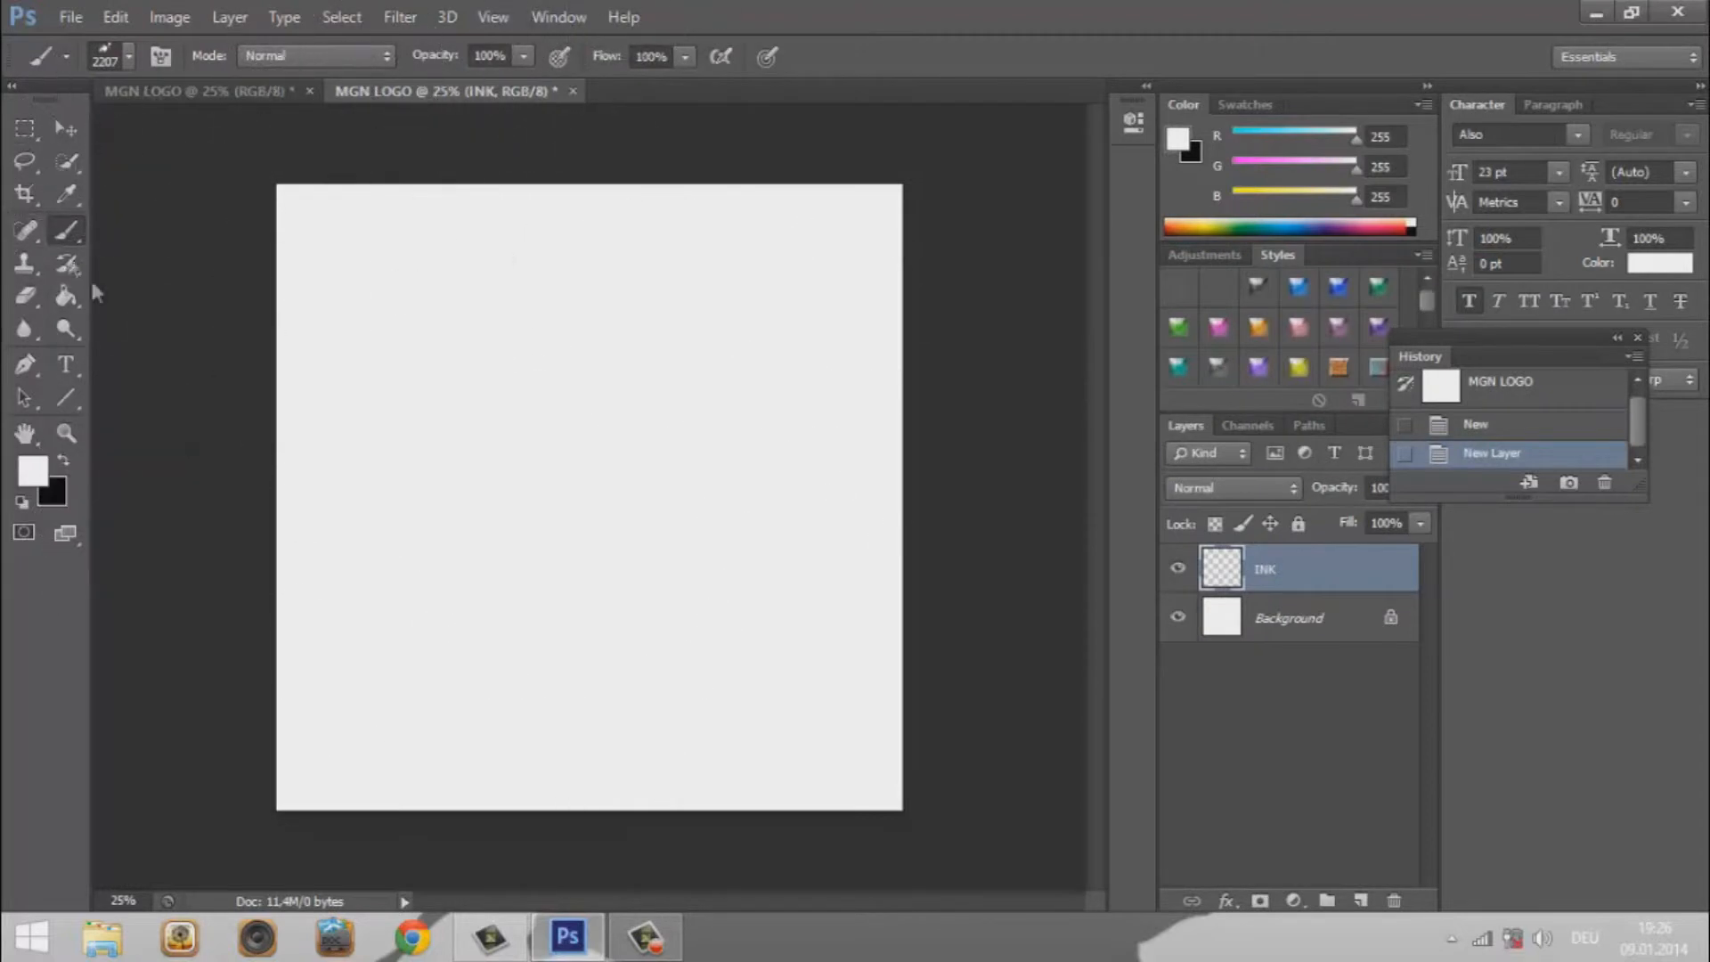
{"action": "left_click", "coordinate": [127, 55]}
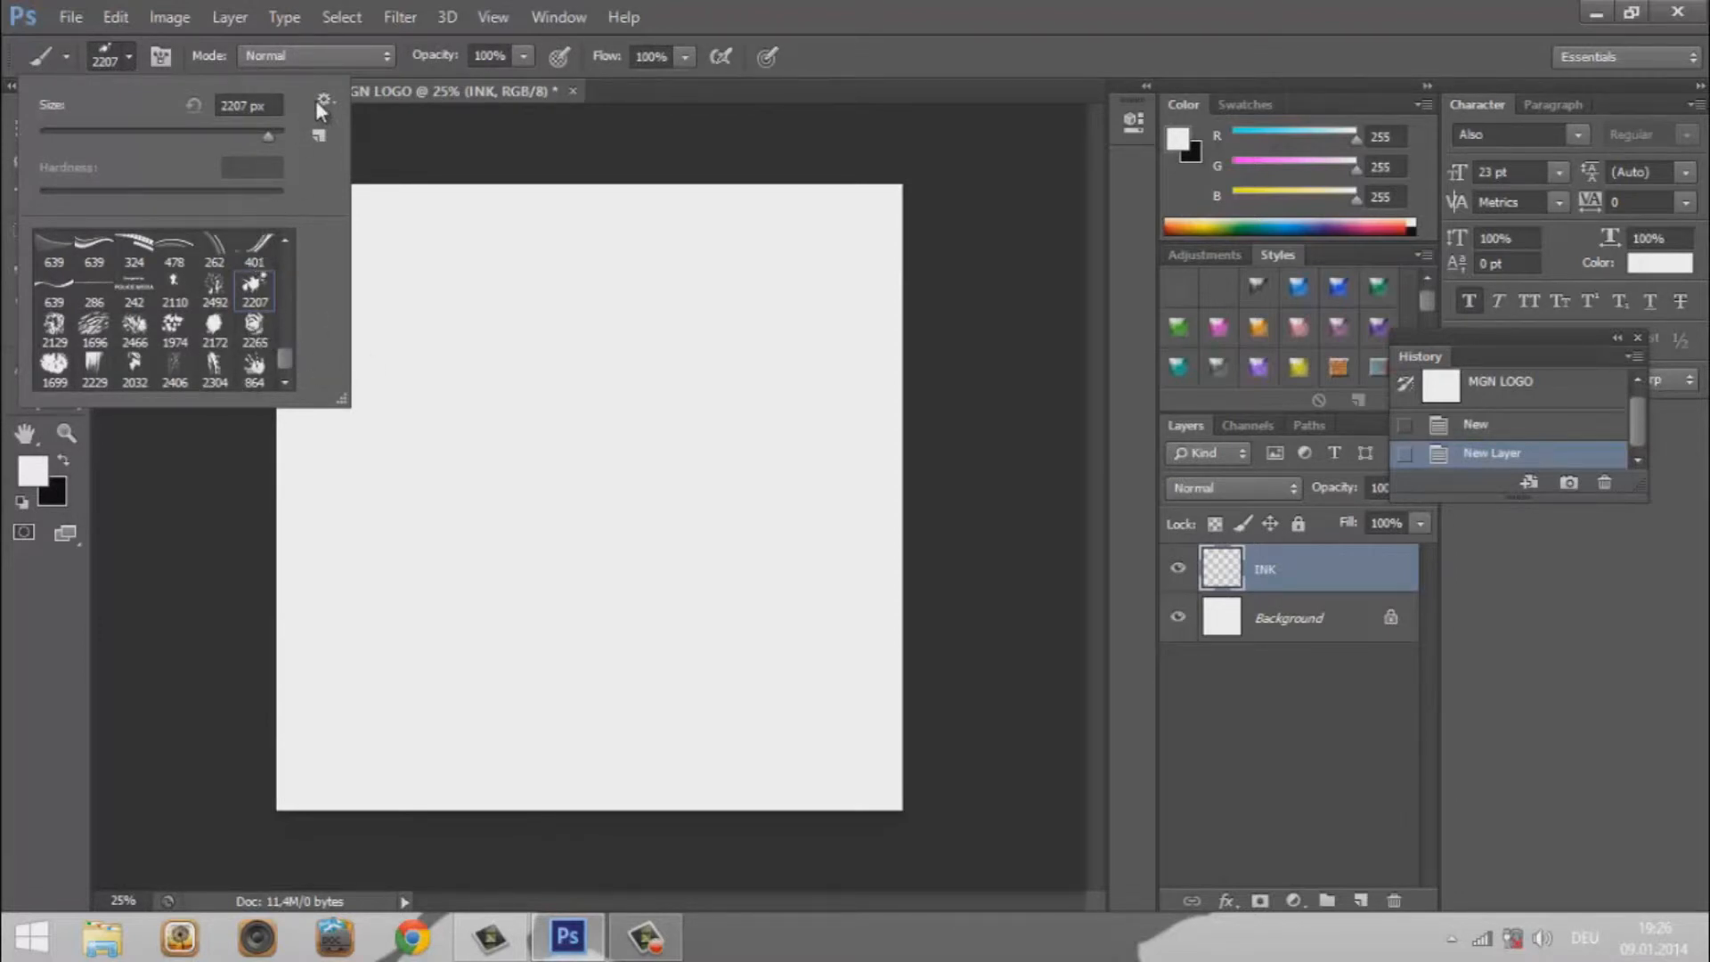
{"action": "left_click", "coordinate": [128, 57]}
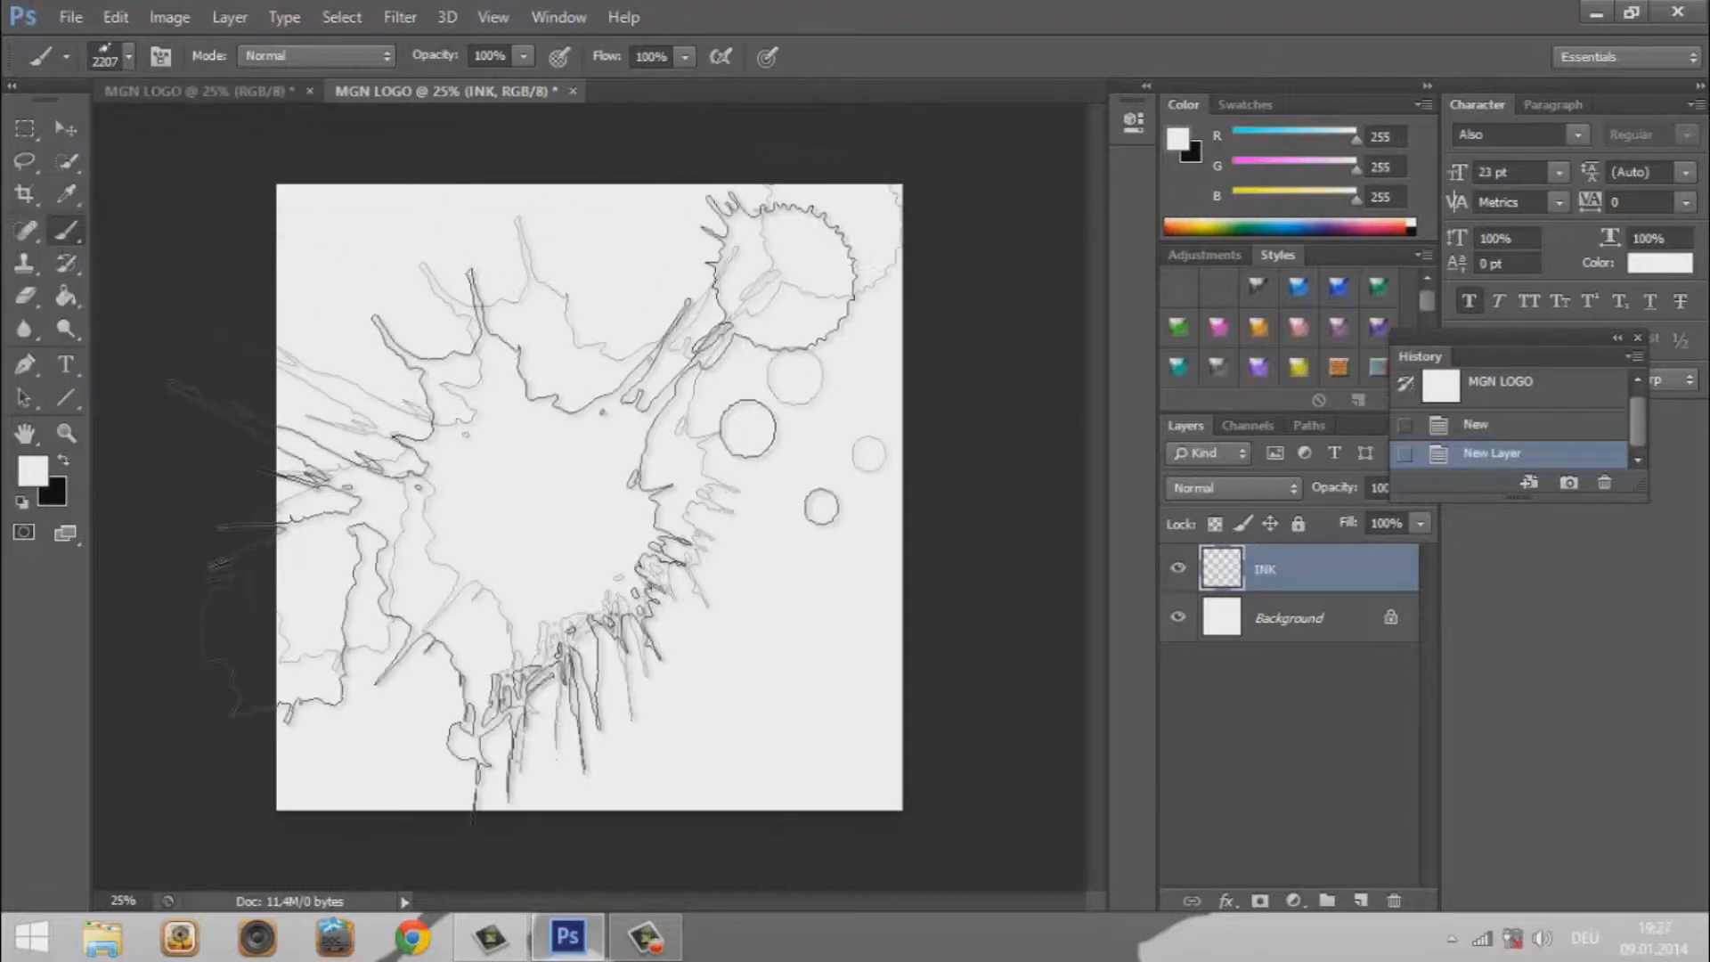
{"action": "left_click", "coordinate": [62, 462]}
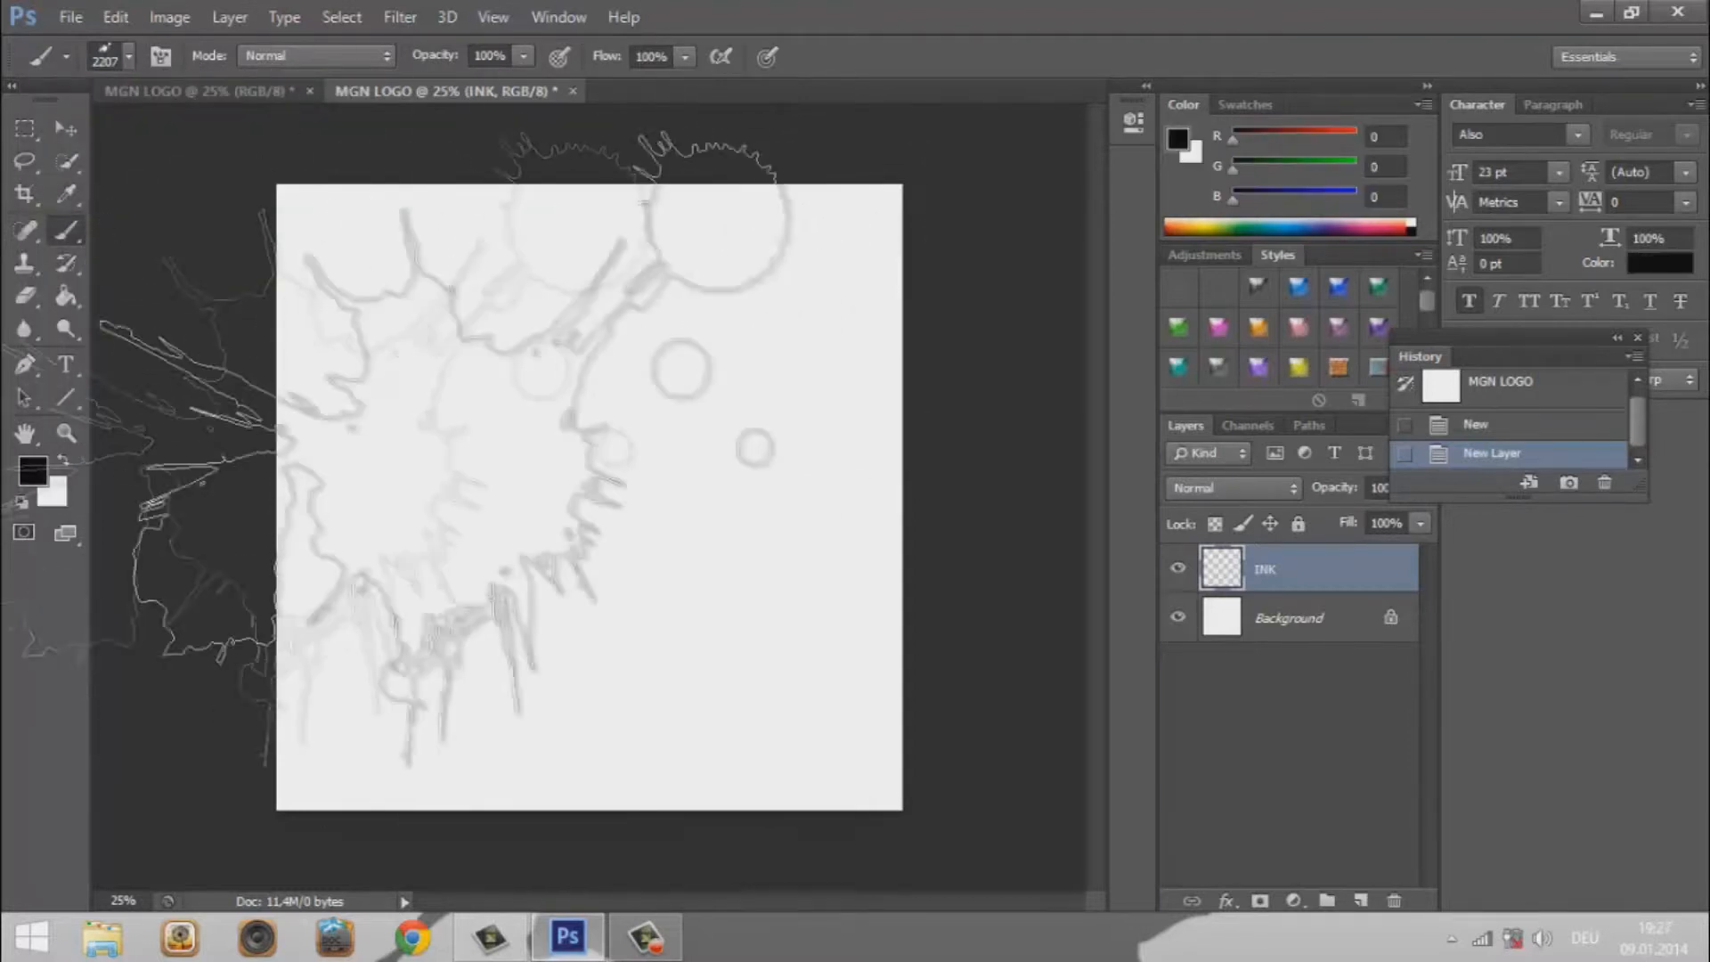
{"action": "left_click", "coordinate": [570, 494]}
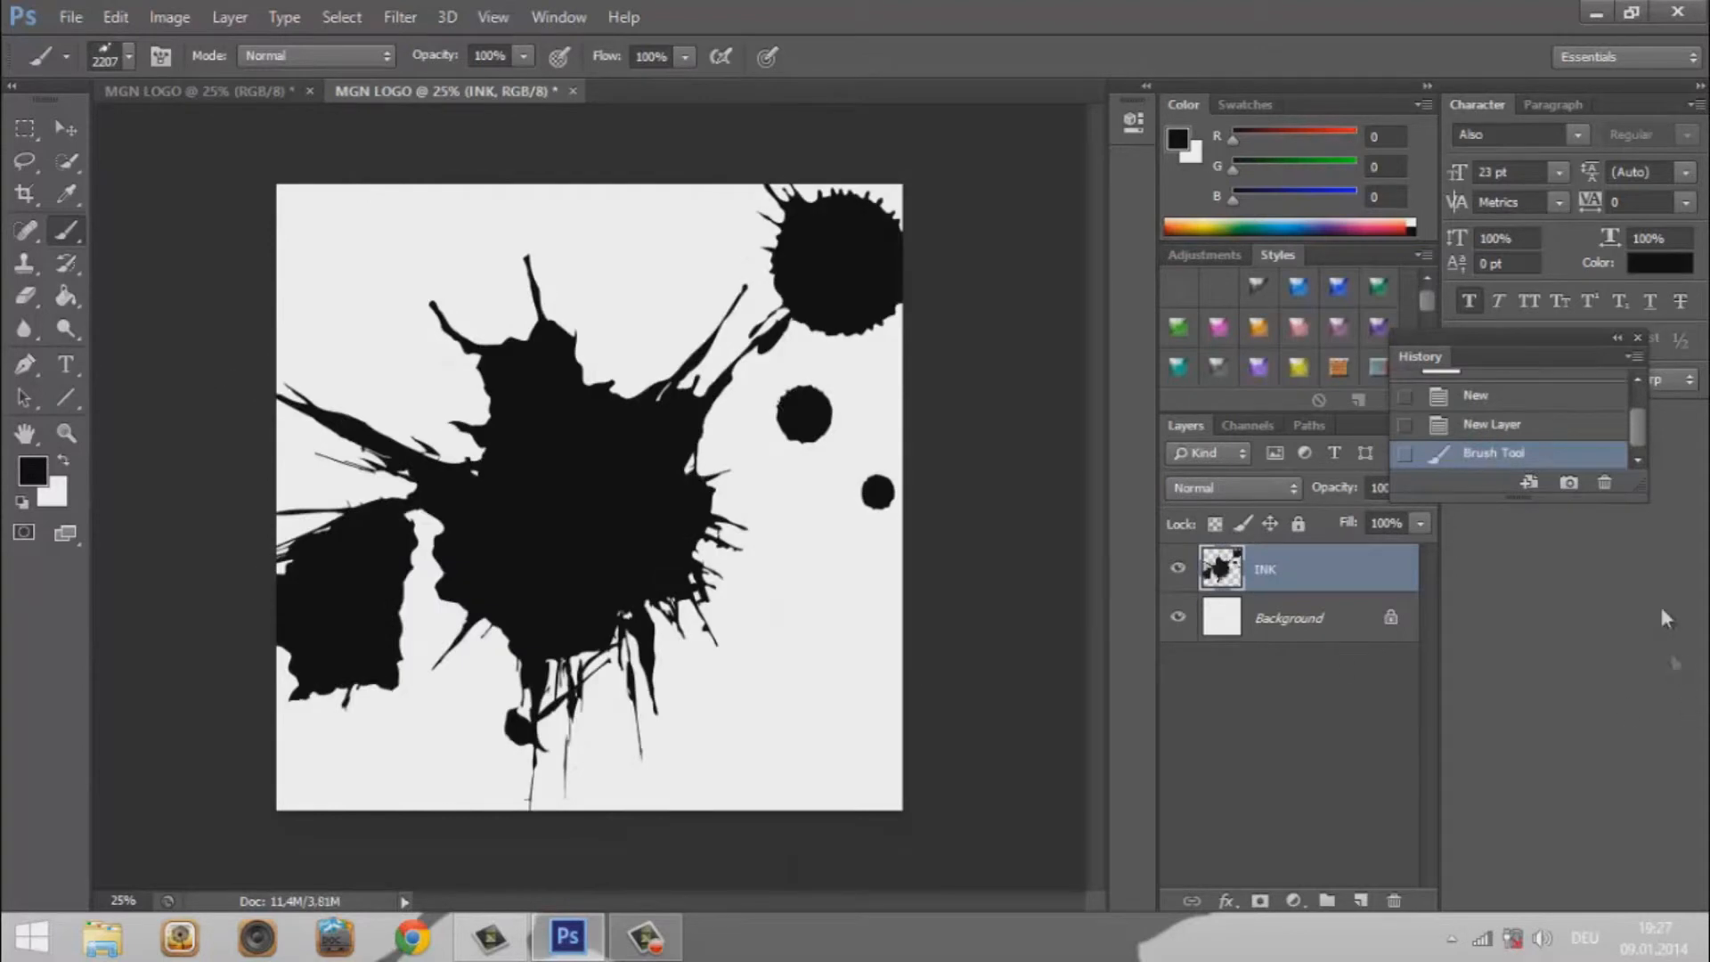
{"action": "left_click", "coordinate": [1558, 422]}
{"action": "left_click", "coordinate": [518, 522]}
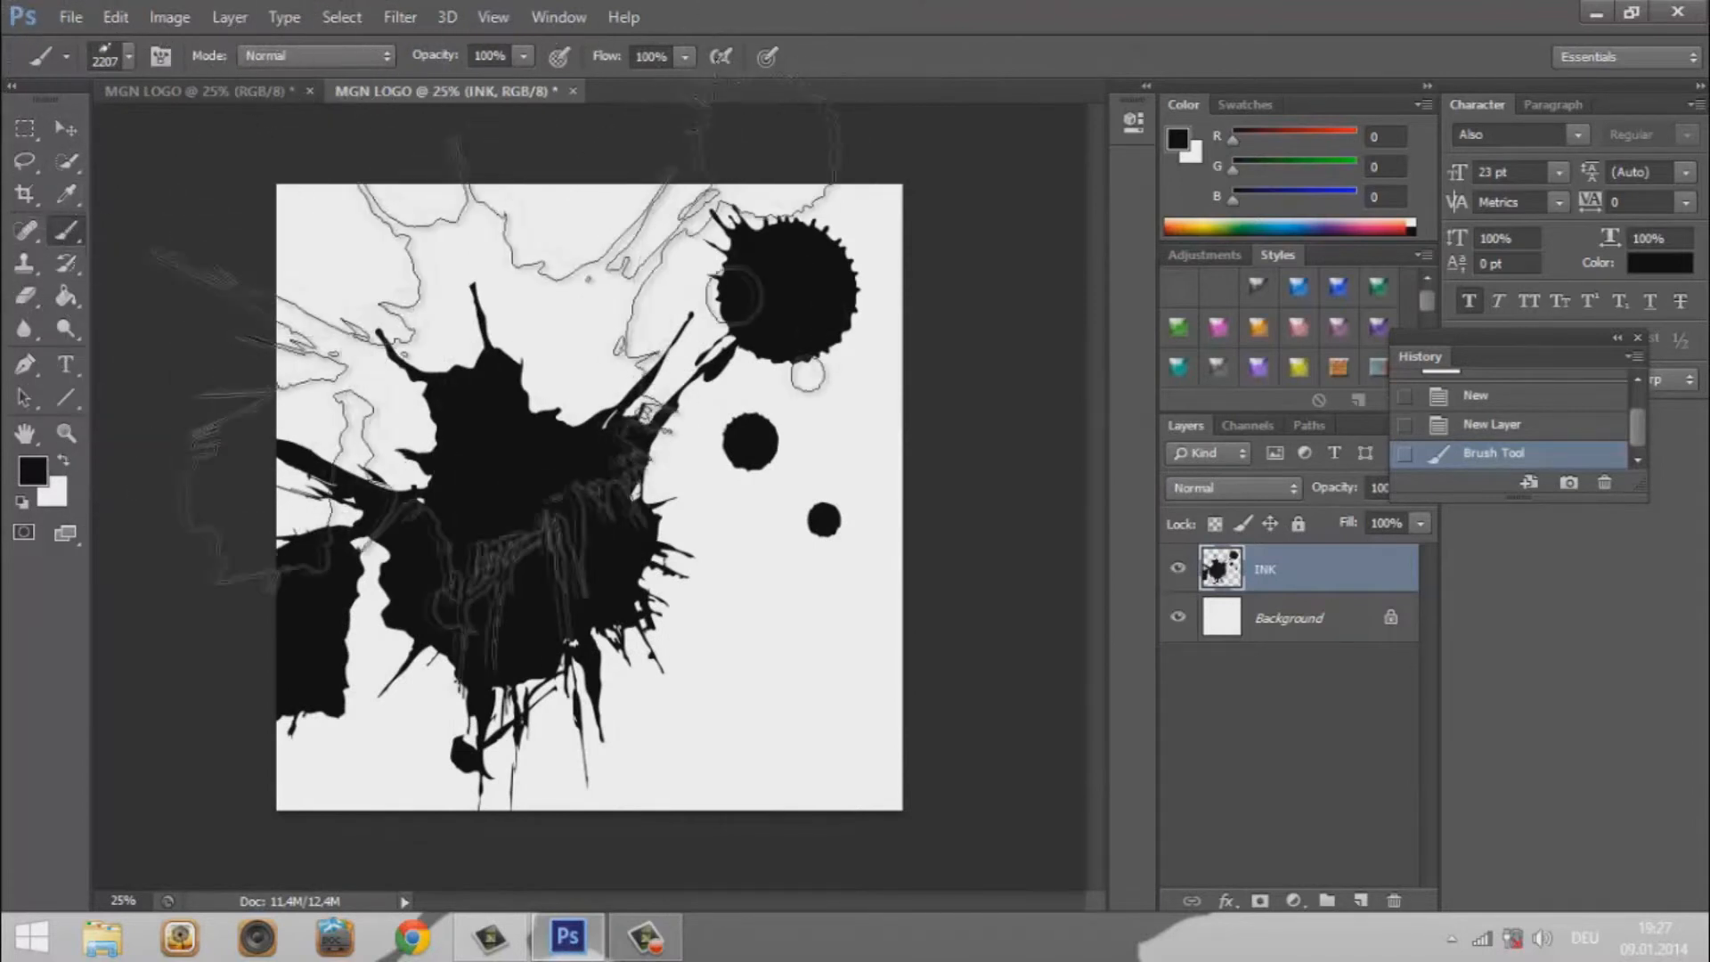
Step: Activate the standard Eraser tool for the INK layer
{"action": "left_click", "coordinate": [25, 129]}
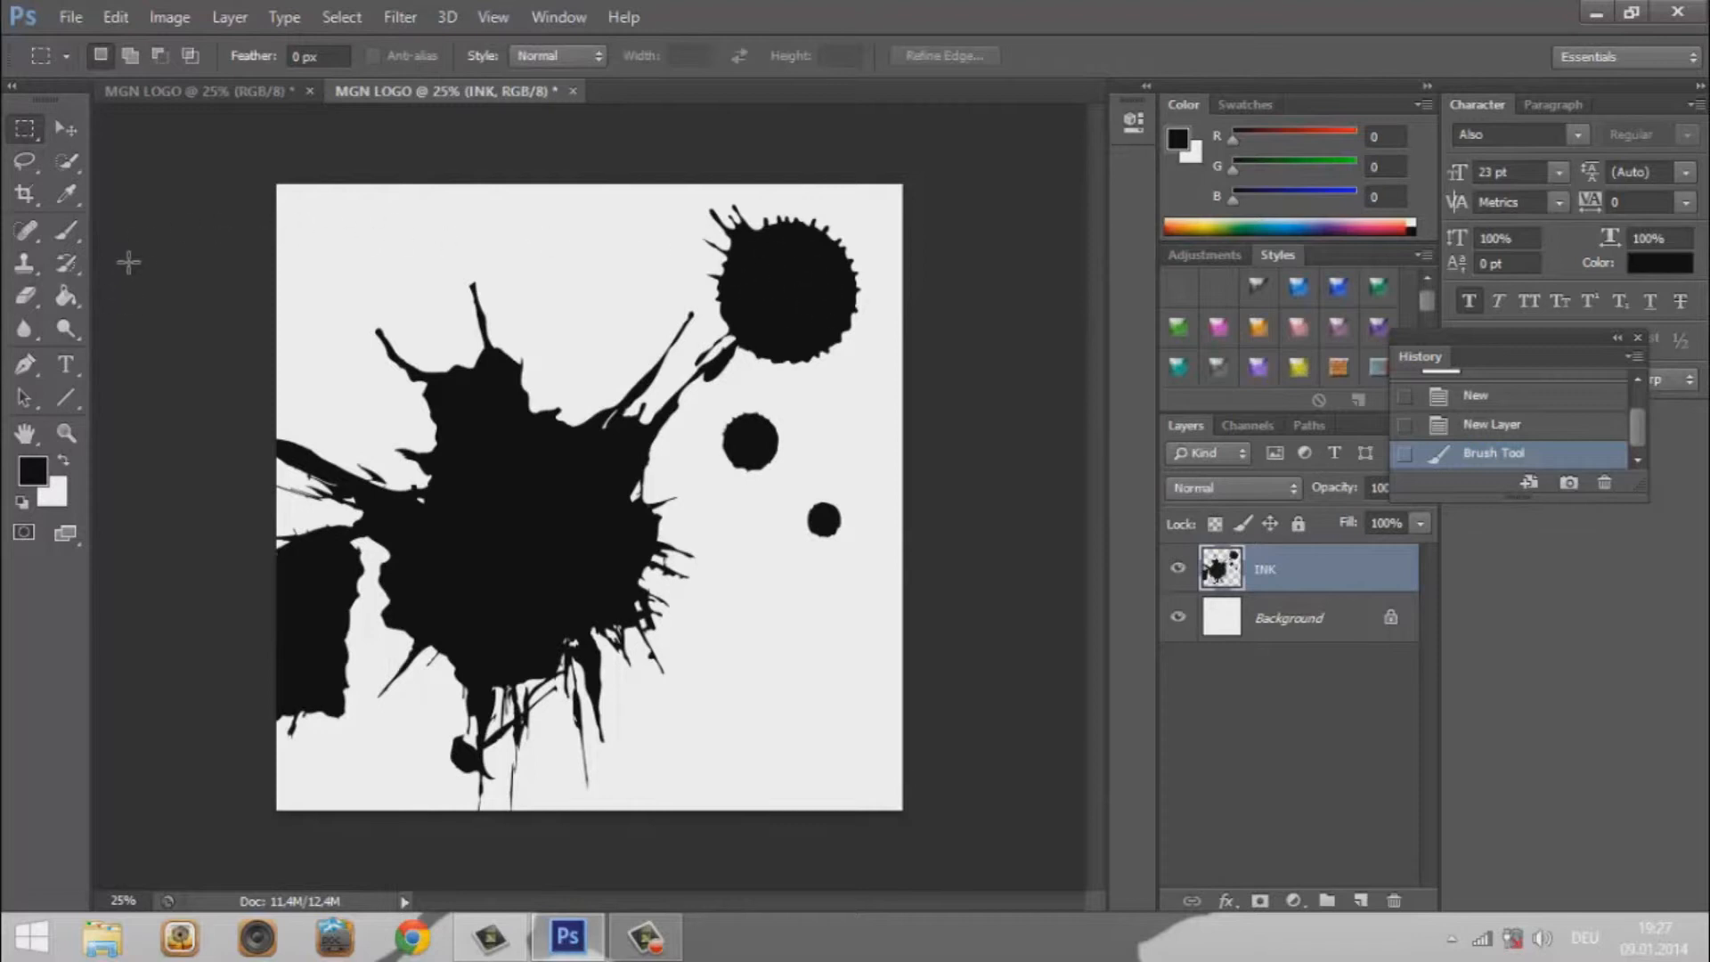
{"action": "left_click", "coordinate": [68, 264]}
{"action": "left_click", "coordinate": [68, 264]}
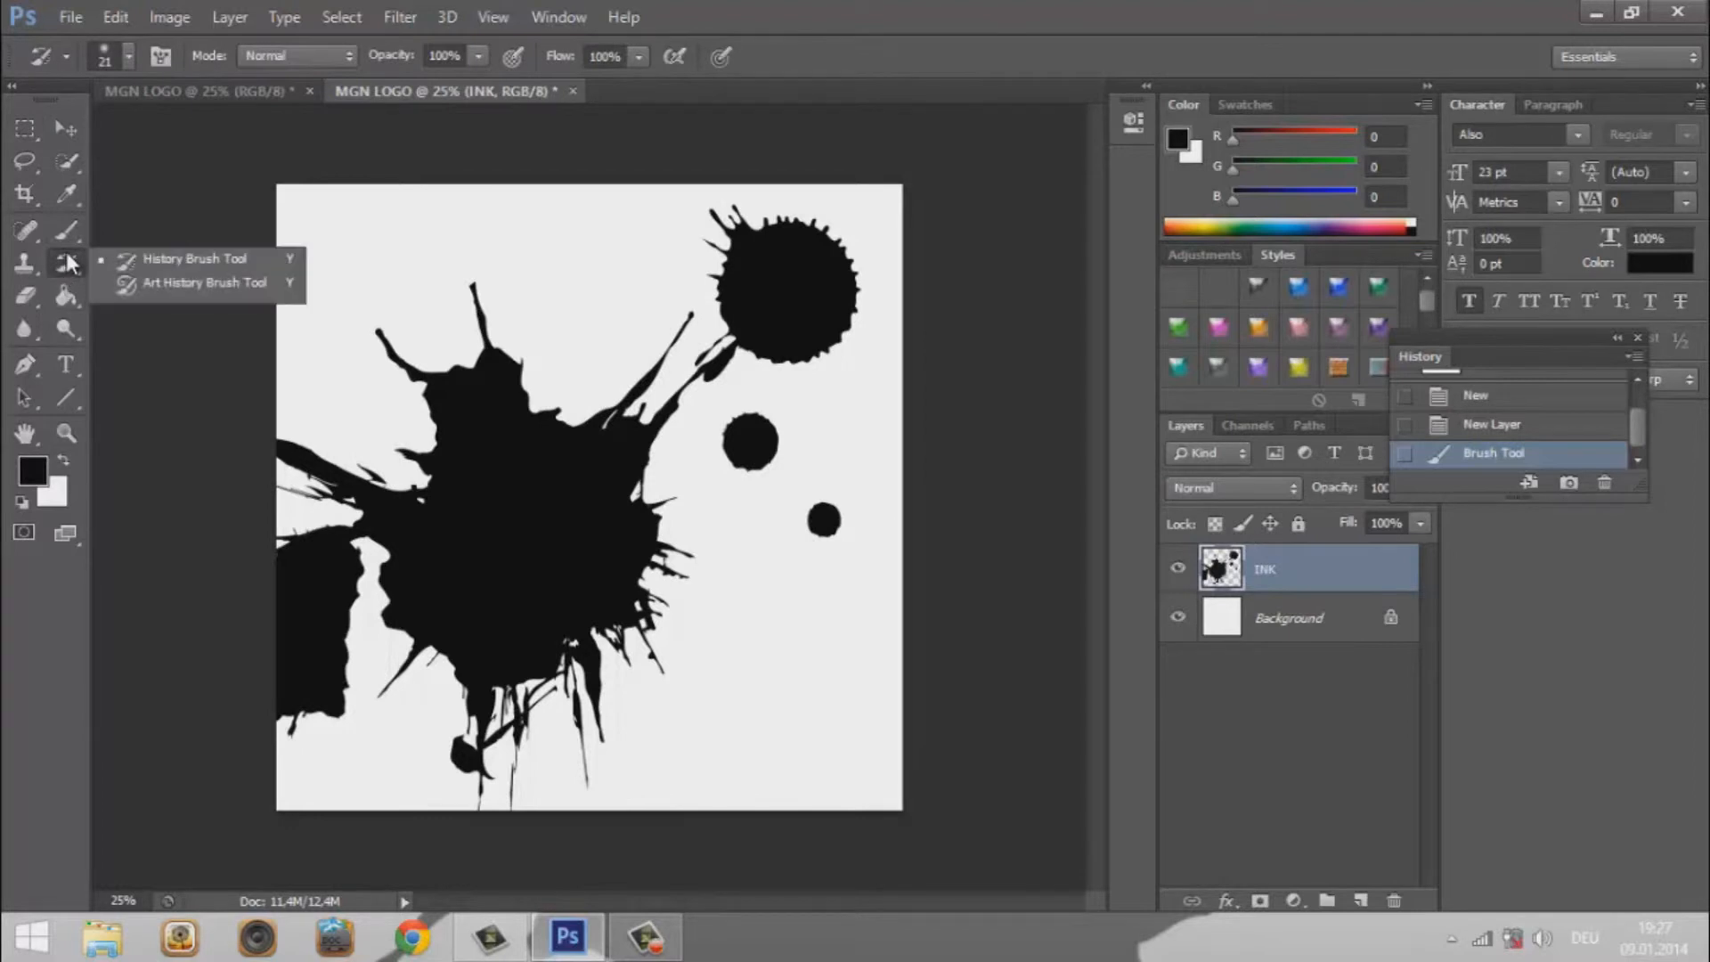
{"action": "left_click", "coordinate": [67, 235]}
{"action": "left_click", "coordinate": [25, 295]}
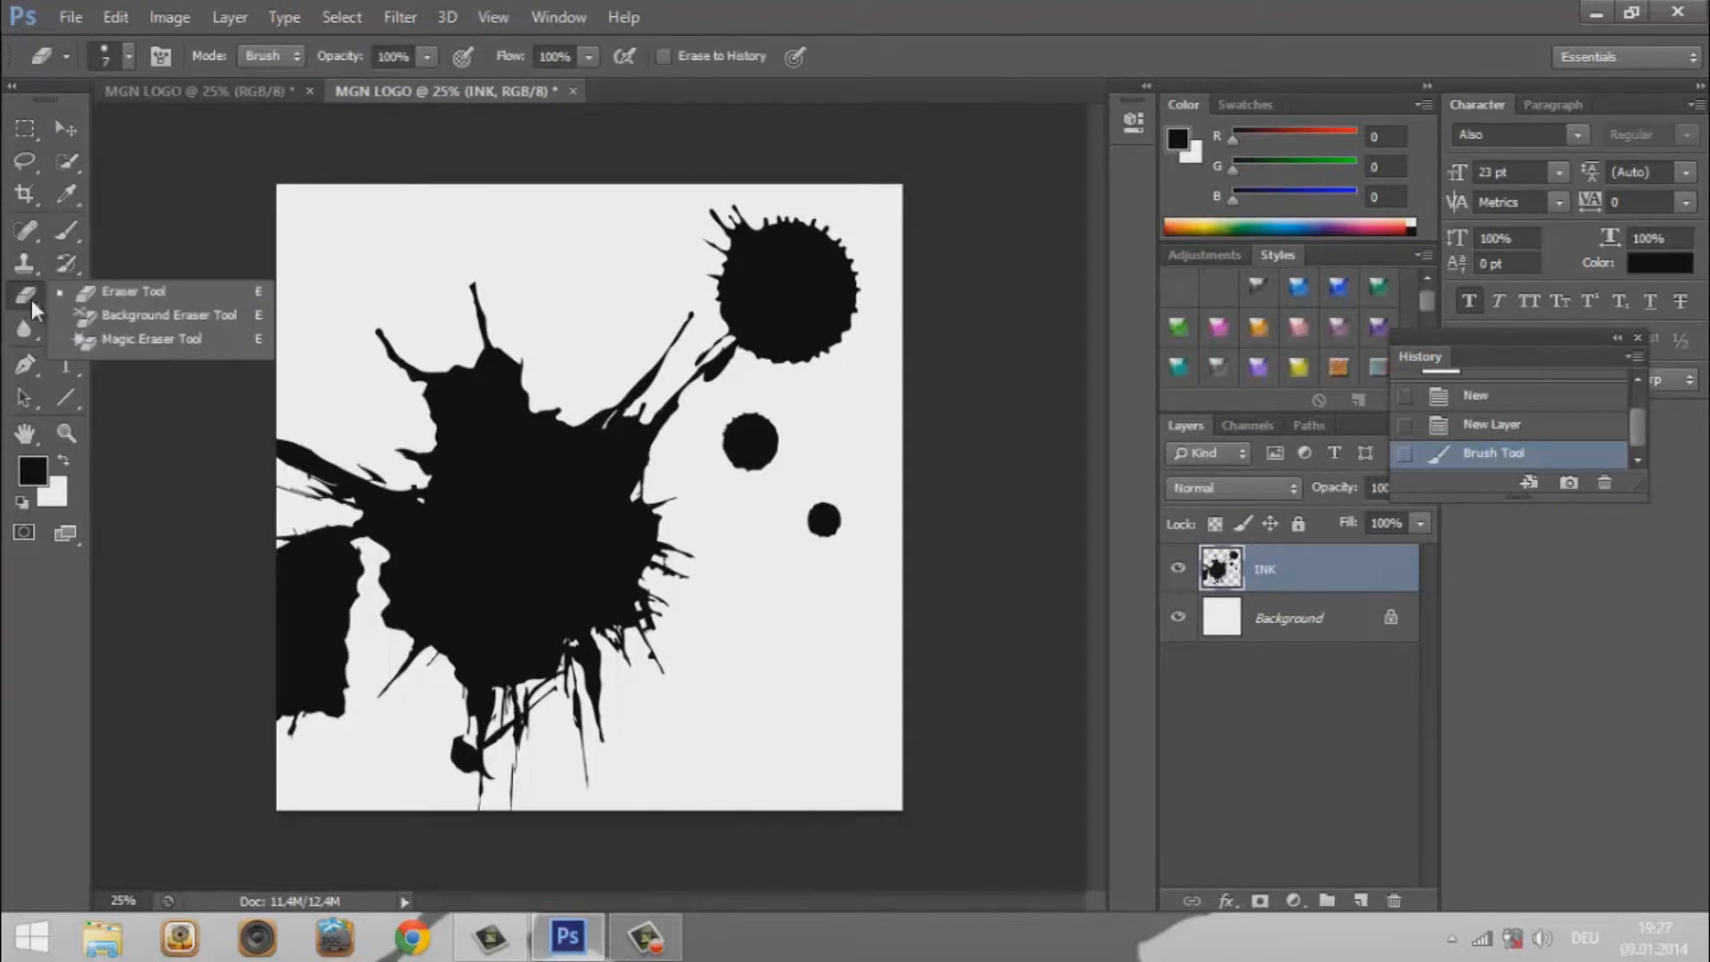
{"action": "left_click", "coordinate": [142, 297]}
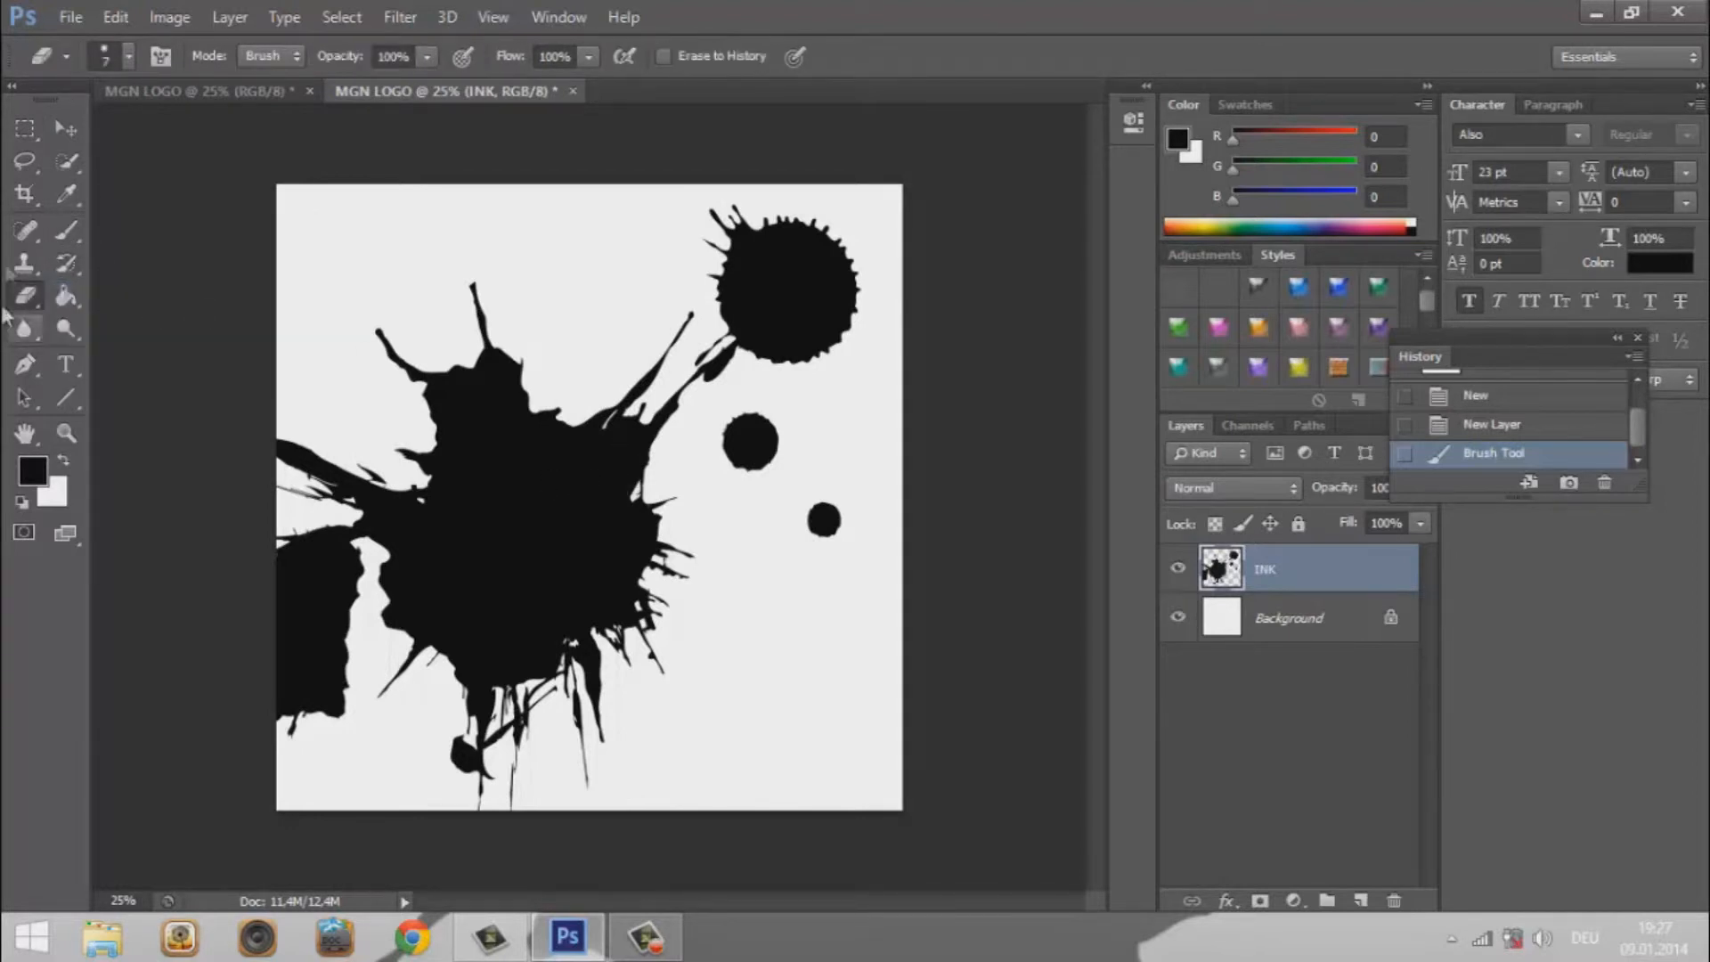
Step: Try to erase the large splatter with a 5000 px eraser, and undo the erasure
{"action": "left_click", "coordinate": [129, 56]}
{"action": "left_click_drag", "start_coordinate": [62, 132], "coordinate": [80, 138]}
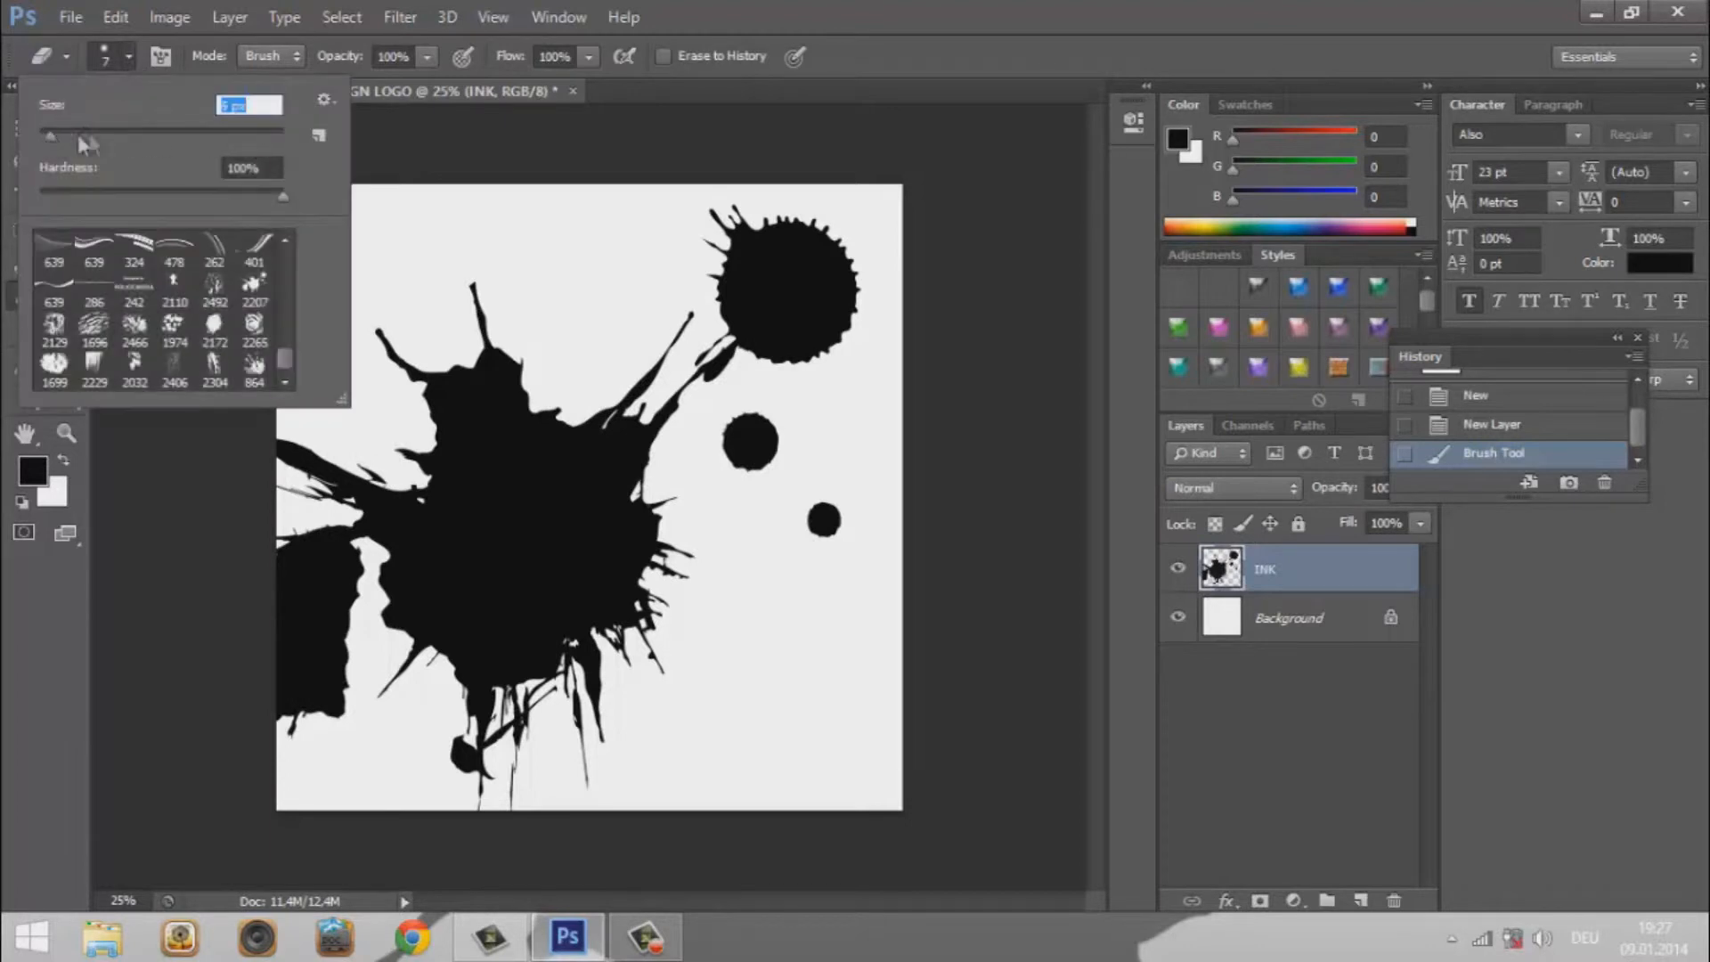
{"action": "left_click_drag", "start_coordinate": [292, 128], "coordinate": [292, 128]}
{"action": "left_click", "coordinate": [98, 824]}
{"action": "left_click", "coordinate": [98, 824]}
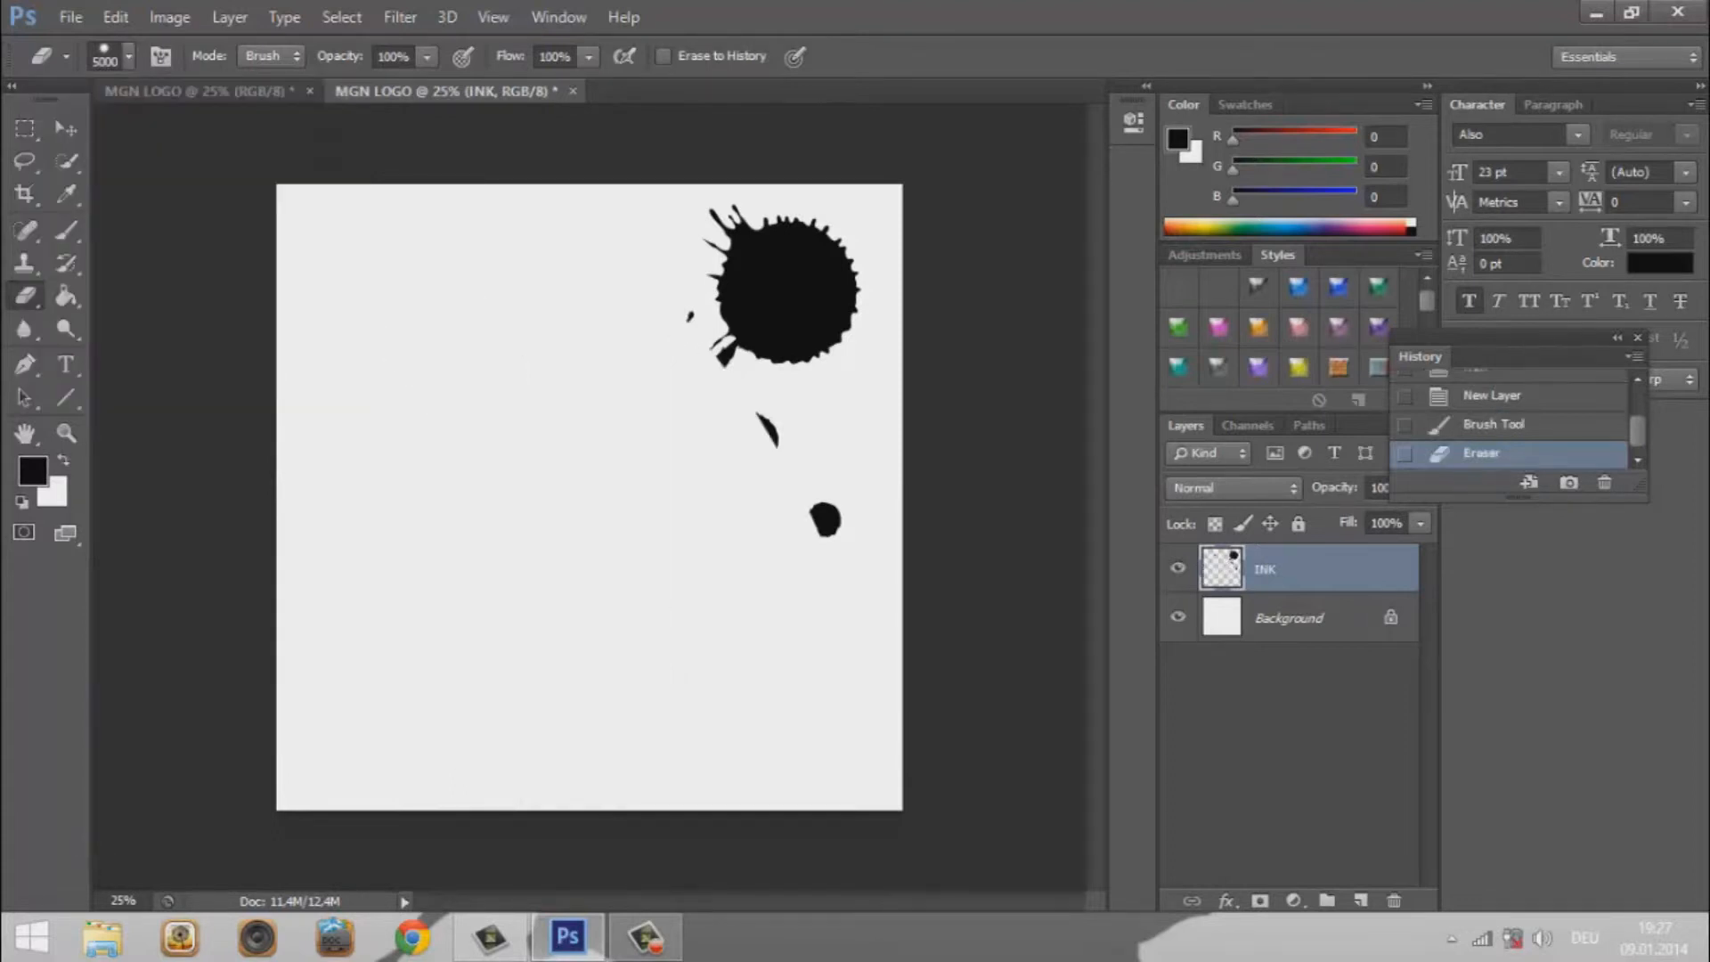
{"action": "left_click", "coordinate": [1479, 425]}
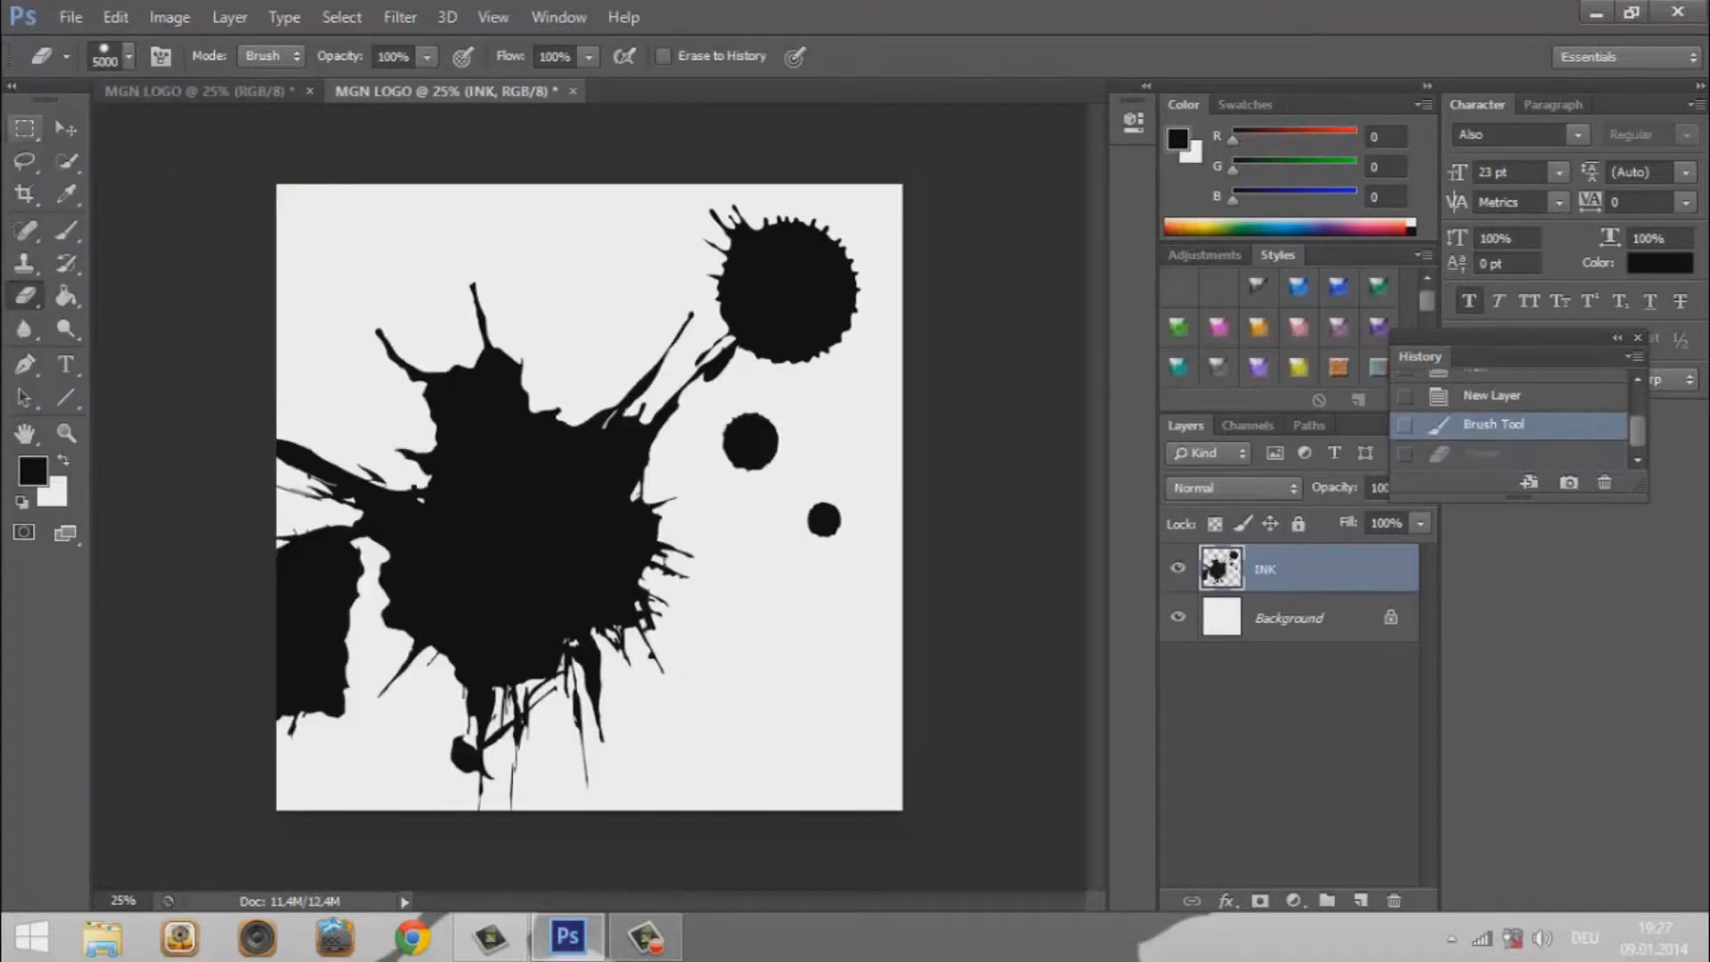
Step: Erase the large splatter and the two small round dots with a 2680 px eraser, keeping only the toothed round splat
{"action": "left_click", "coordinate": [128, 56]}
{"action": "left_click_drag", "start_coordinate": [281, 136], "coordinate": [270, 135]}
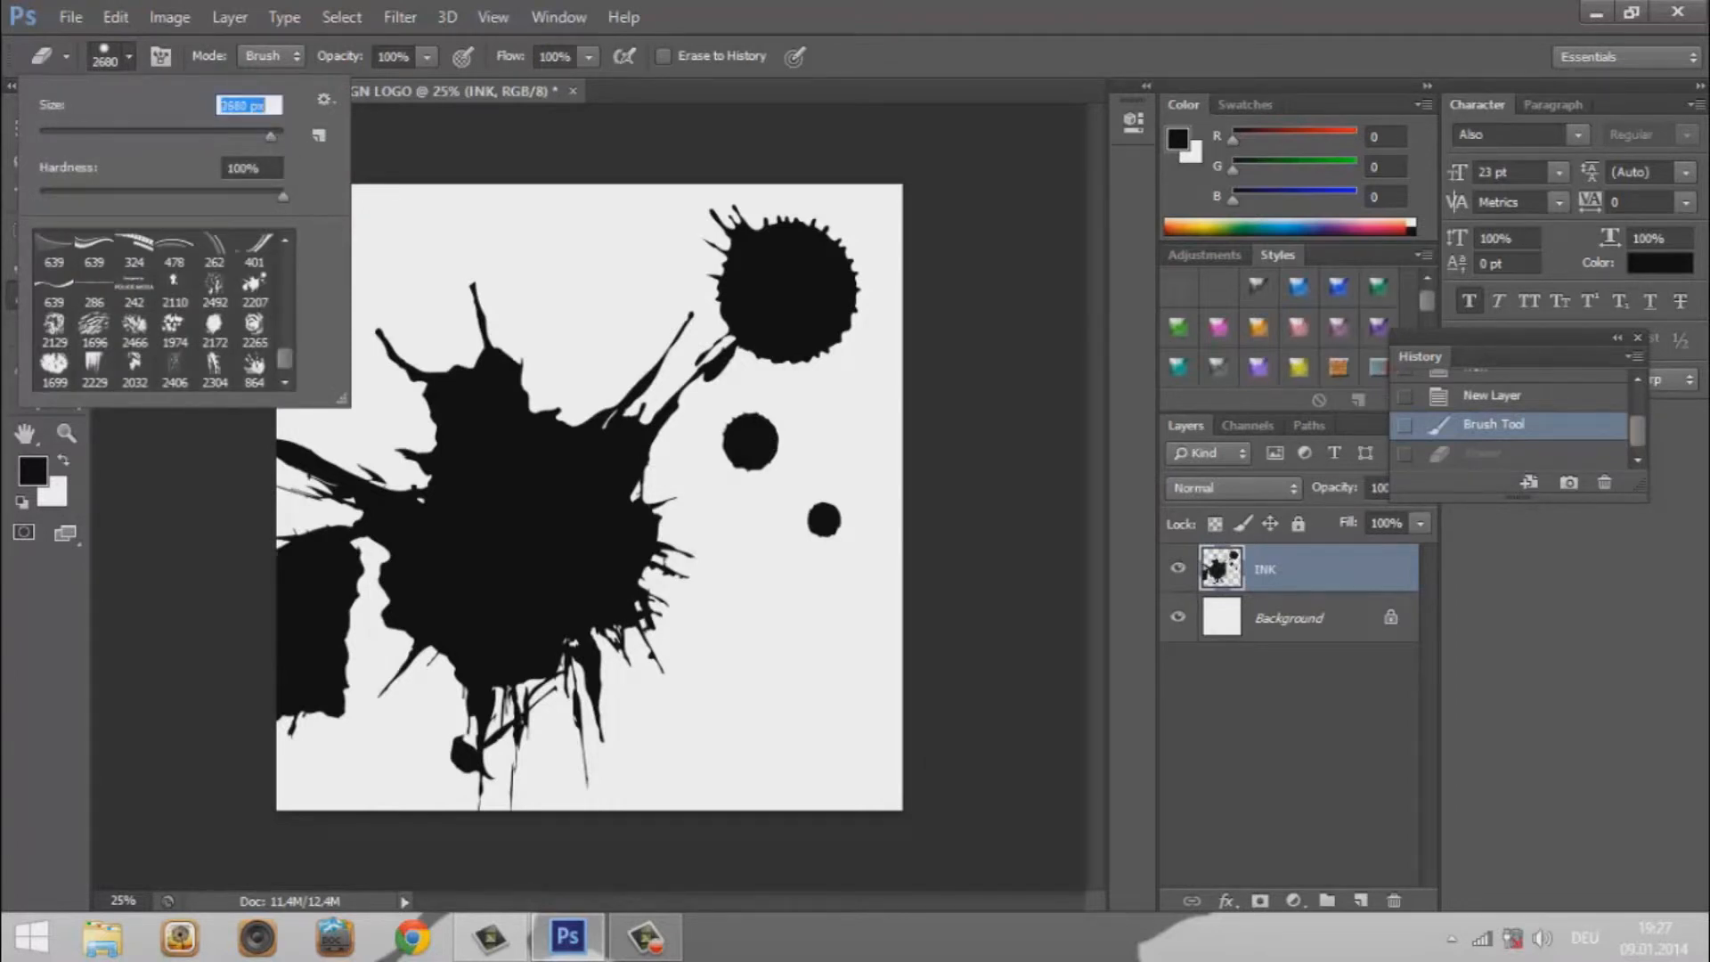
{"action": "left_click", "coordinate": [347, 655]}
{"action": "left_click", "coordinate": [343, 585]}
{"action": "left_click", "coordinate": [346, 551]}
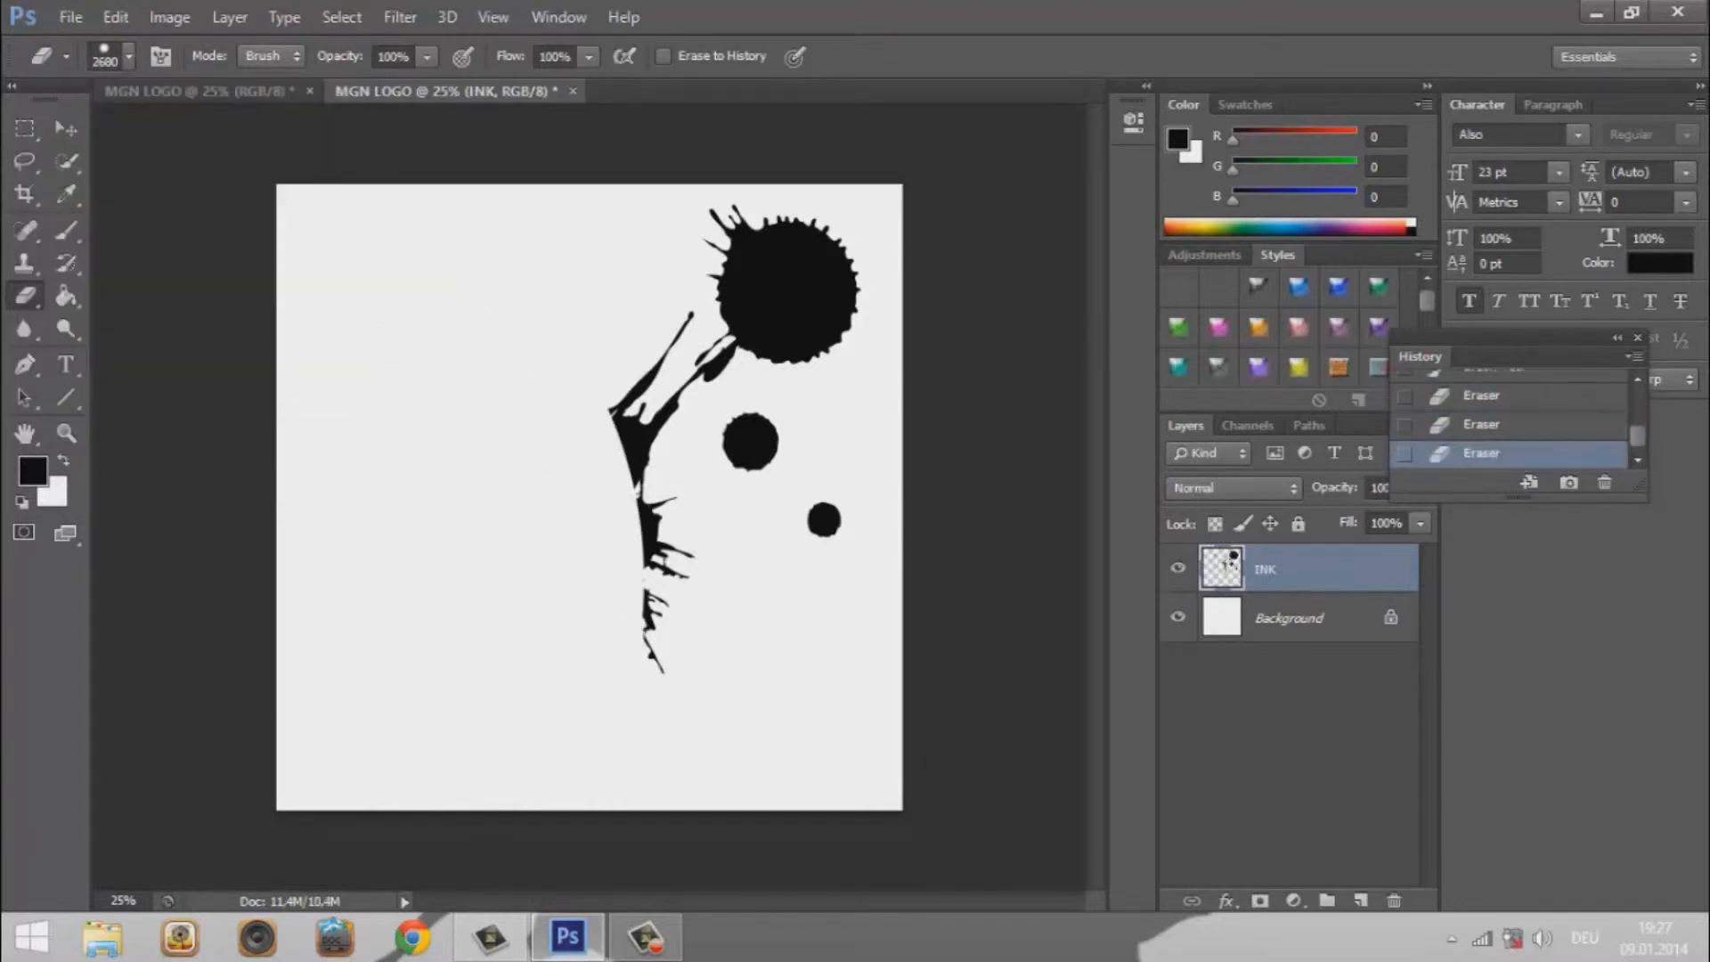
{"action": "left_click", "coordinate": [340, 390]}
{"action": "left_click", "coordinate": [289, 220]}
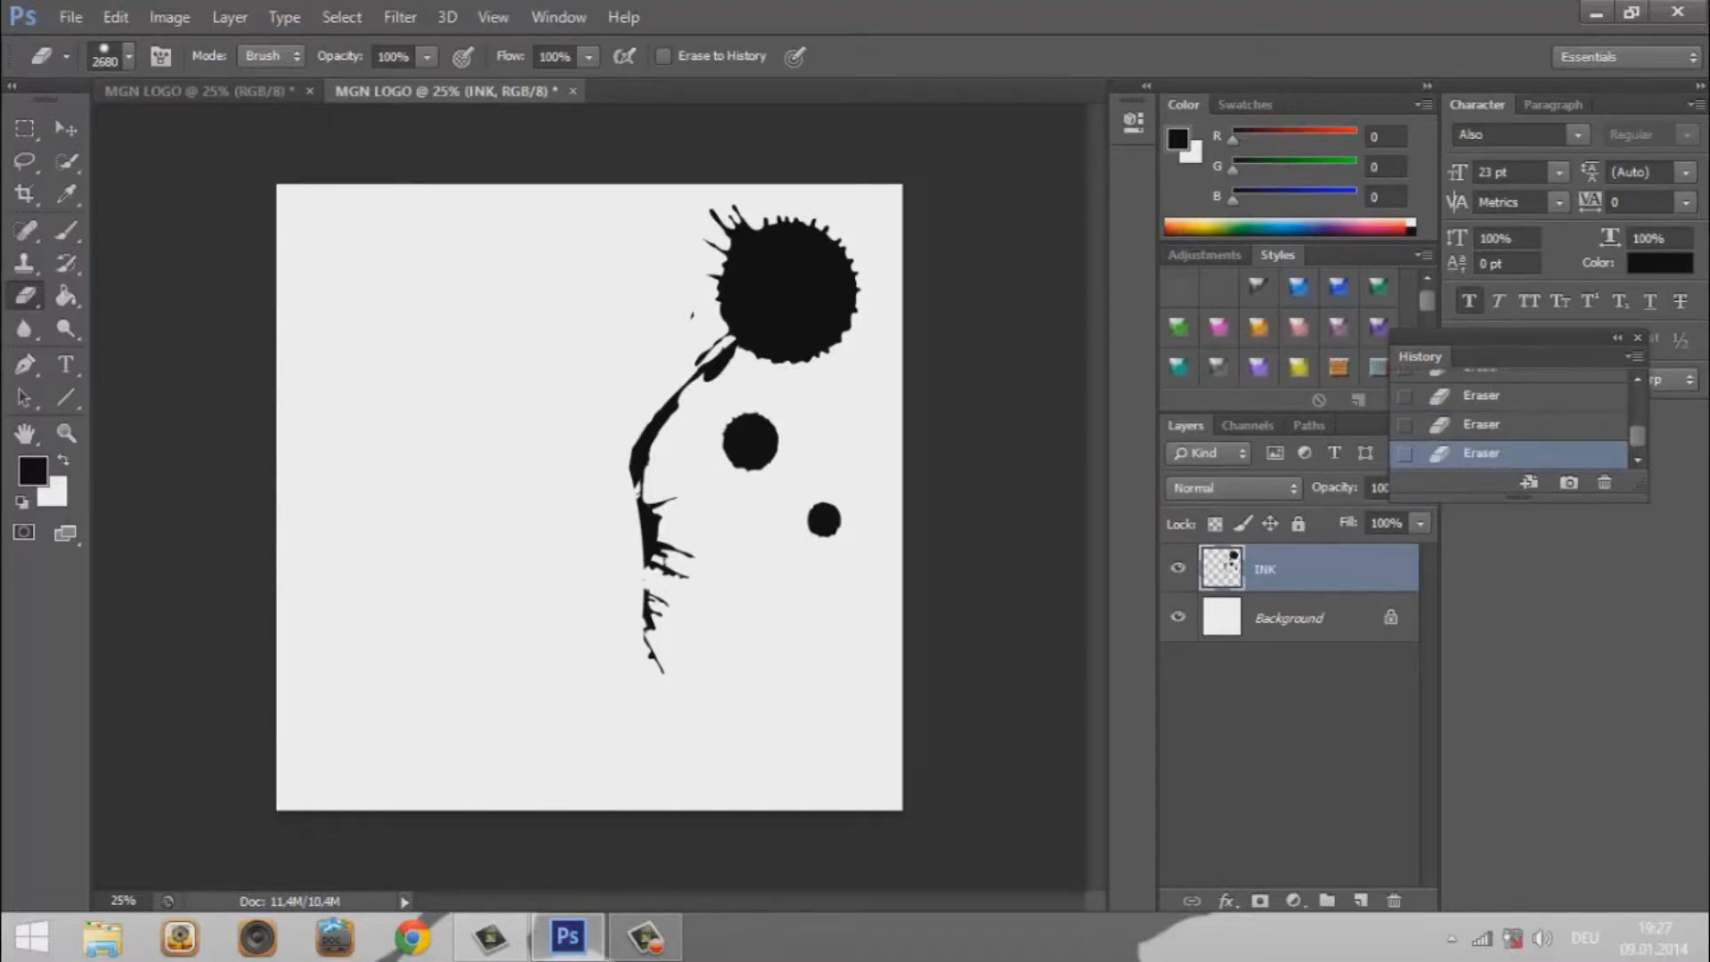
{"action": "left_click", "coordinate": [369, 690]}
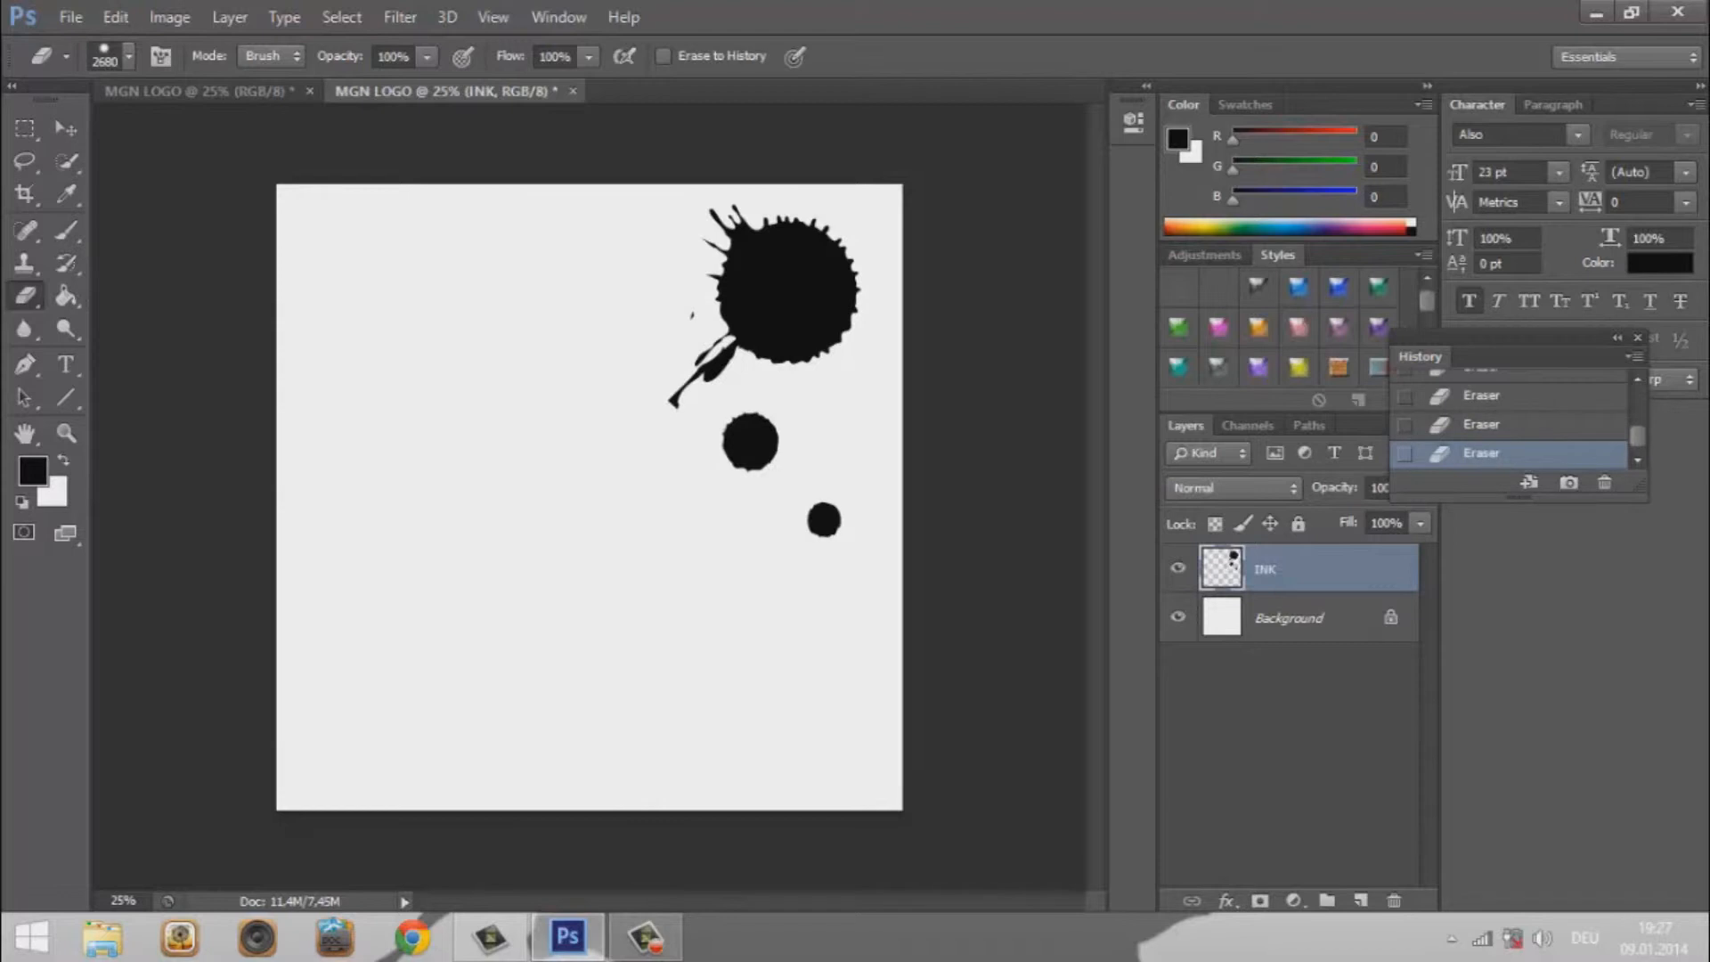
{"action": "left_click", "coordinate": [634, 812]}
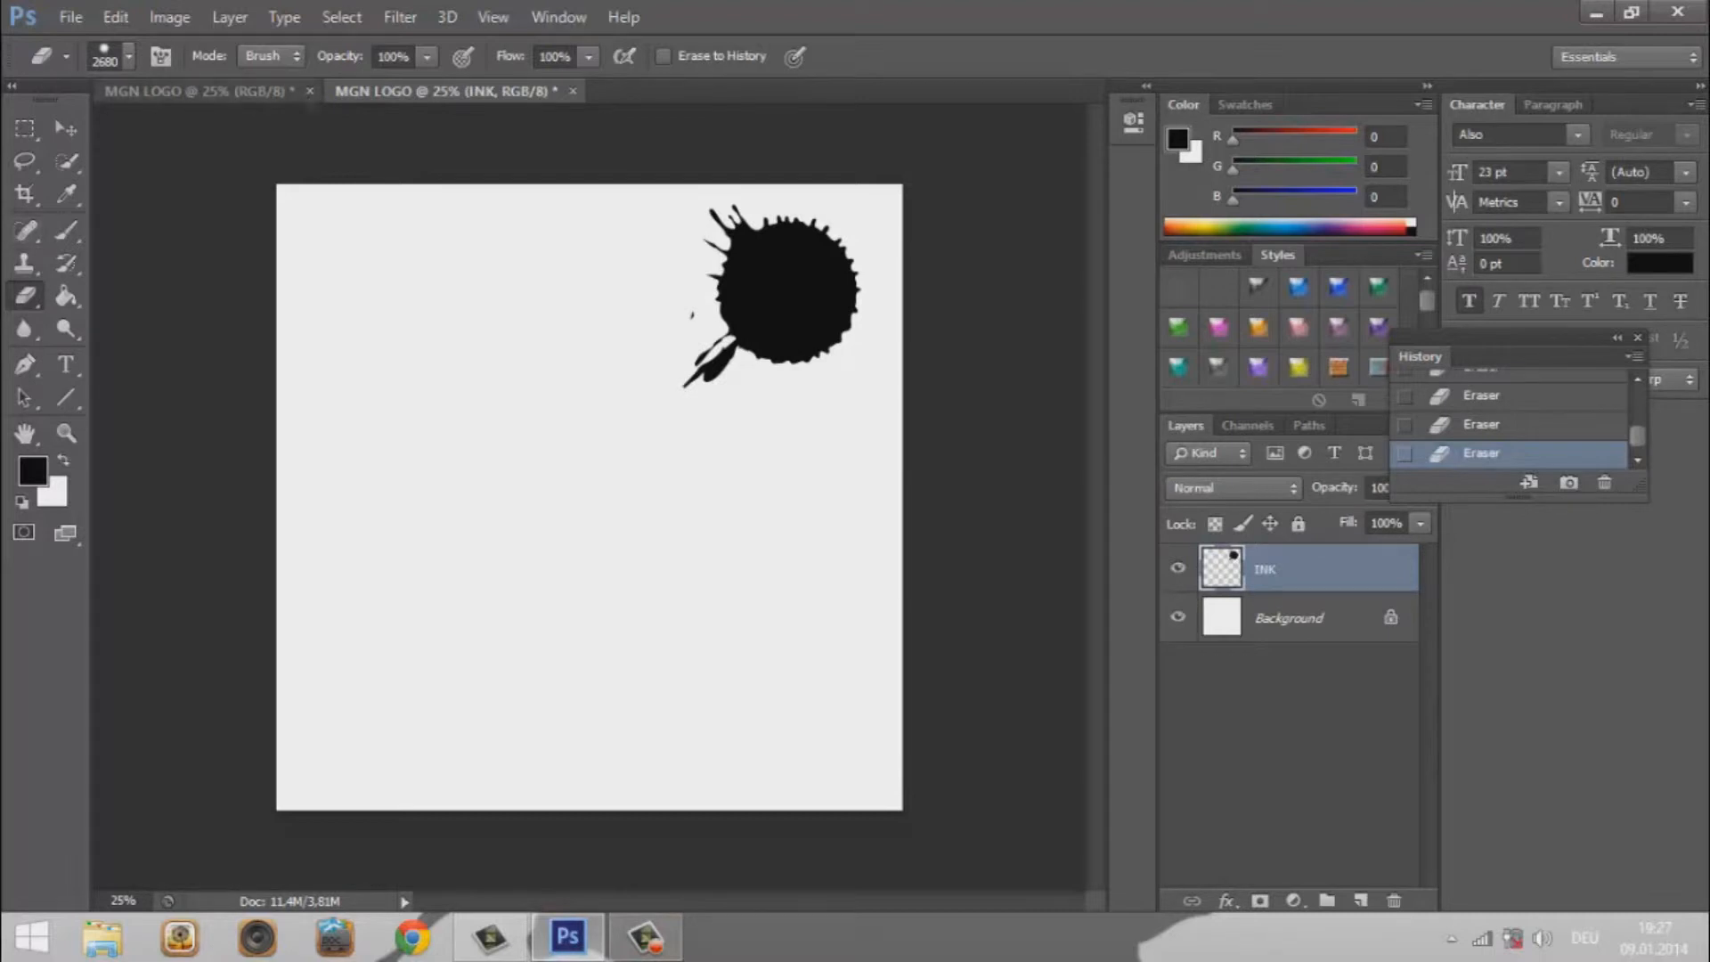
Step: Erase the stray speck and the thin tip of the splat's lower tail with a 49 px eraser
{"action": "left_click", "coordinate": [124, 51]}
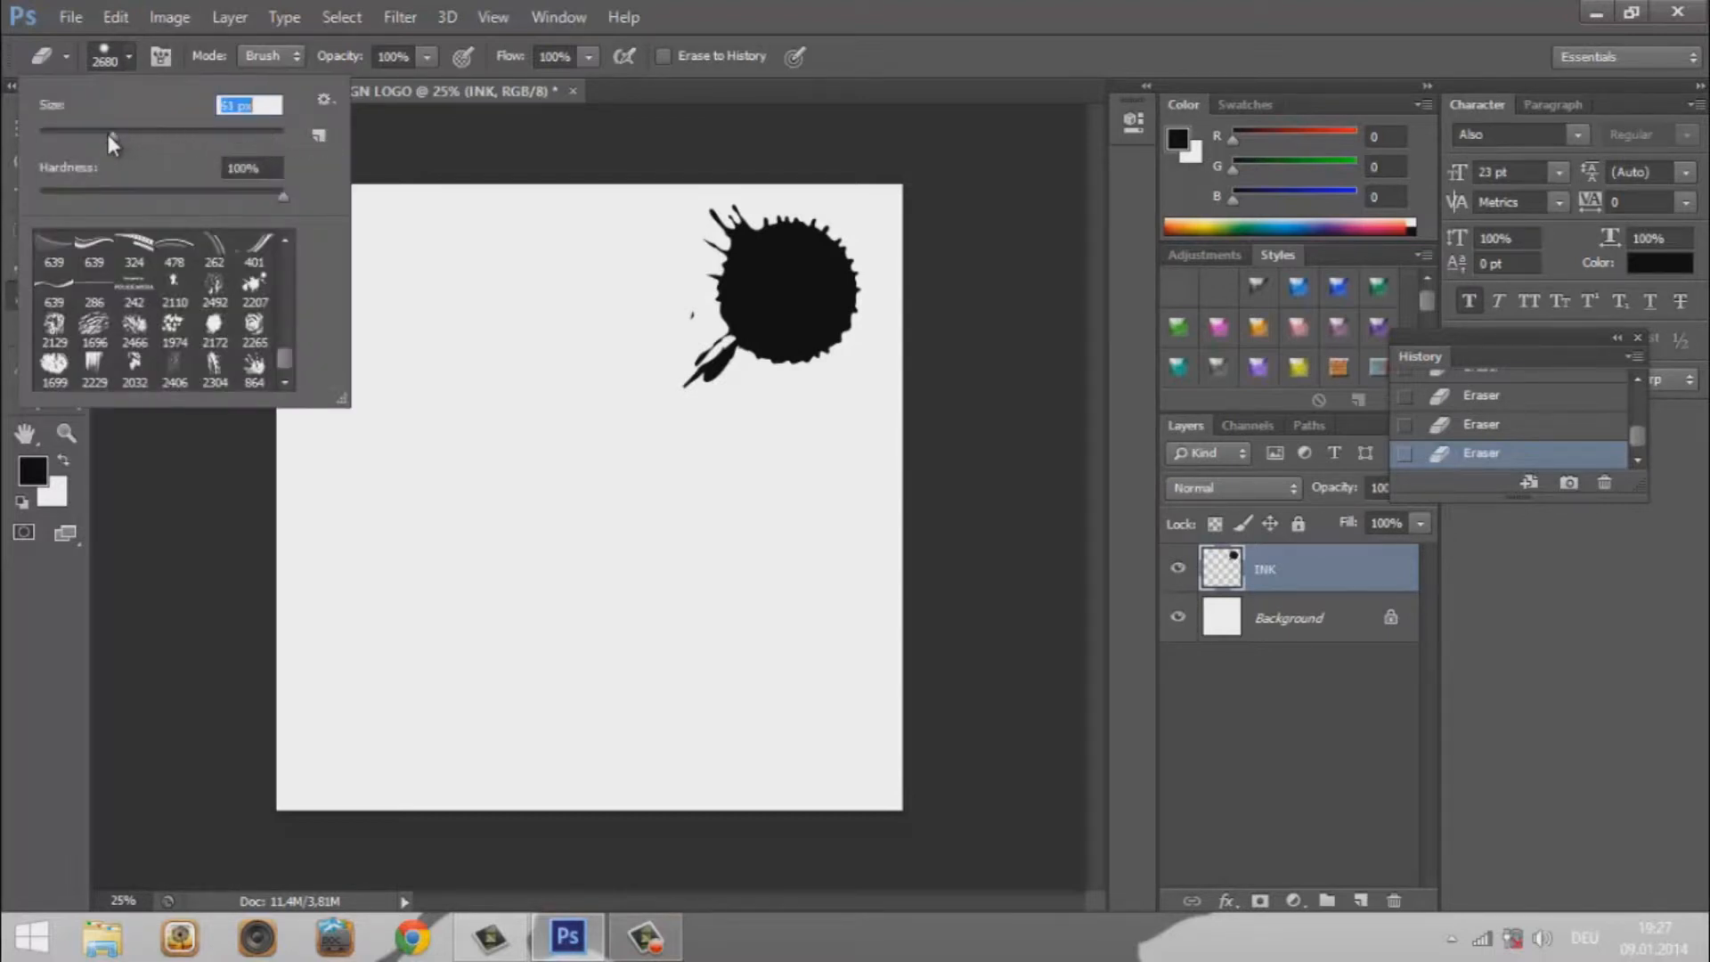
{"action": "left_click_drag", "start_coordinate": [102, 135], "coordinate": [99, 133]}
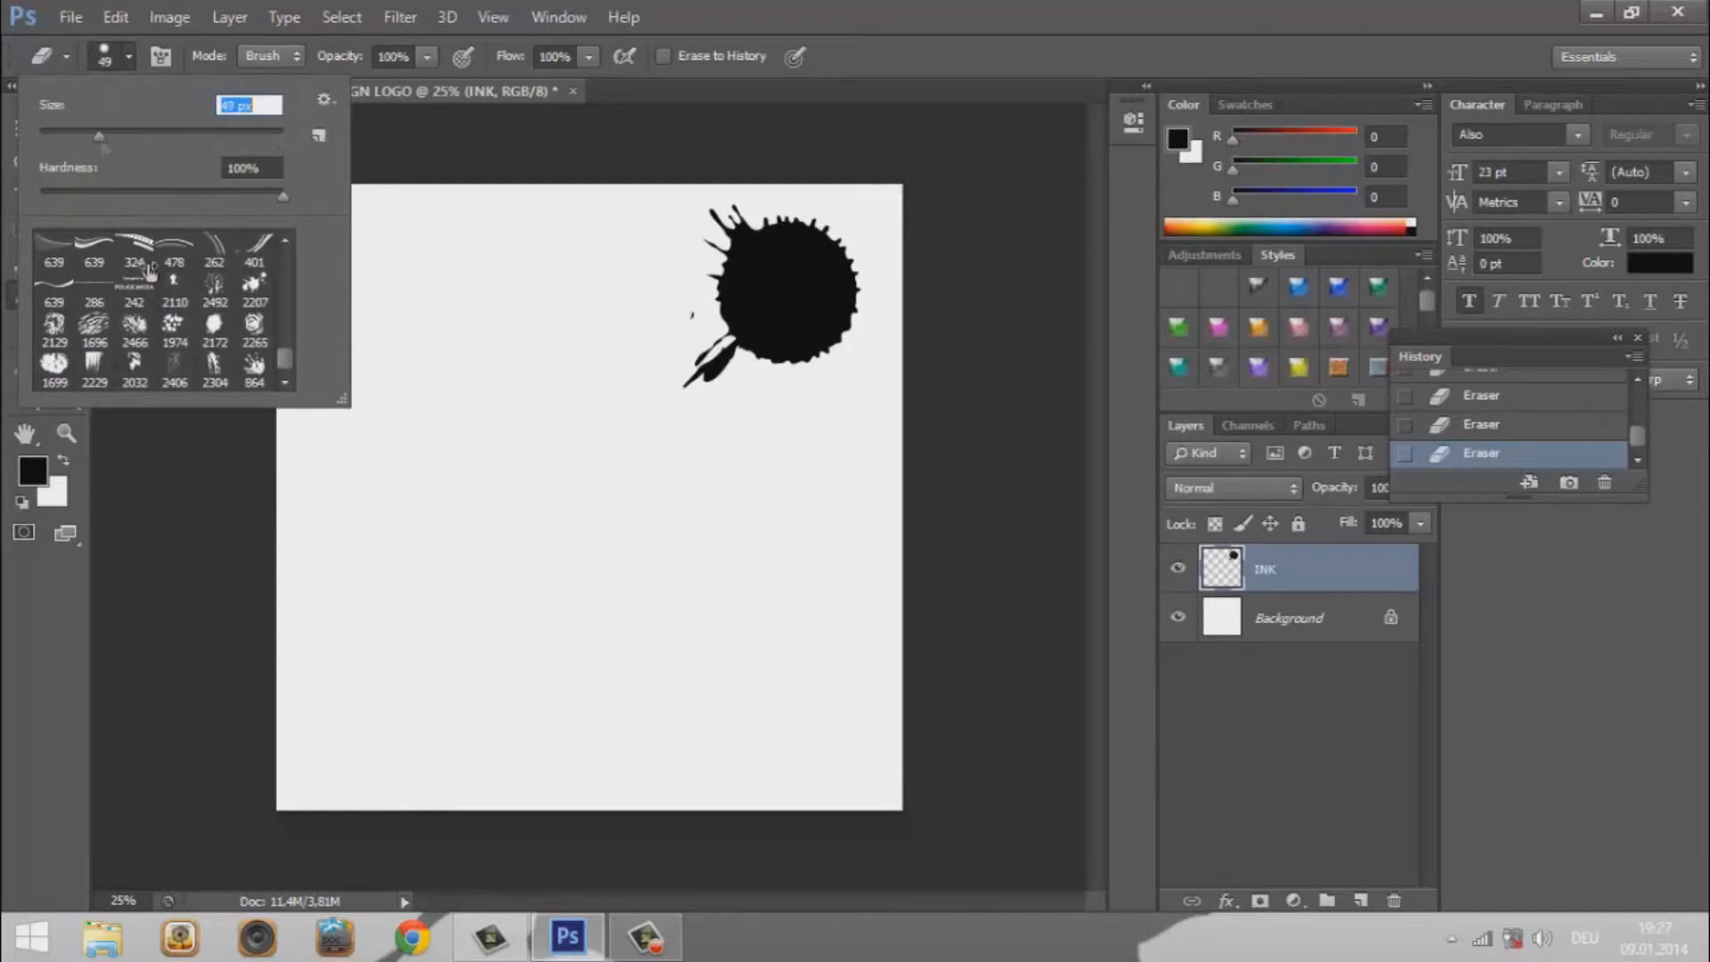
{"action": "left_click", "coordinate": [123, 902]}
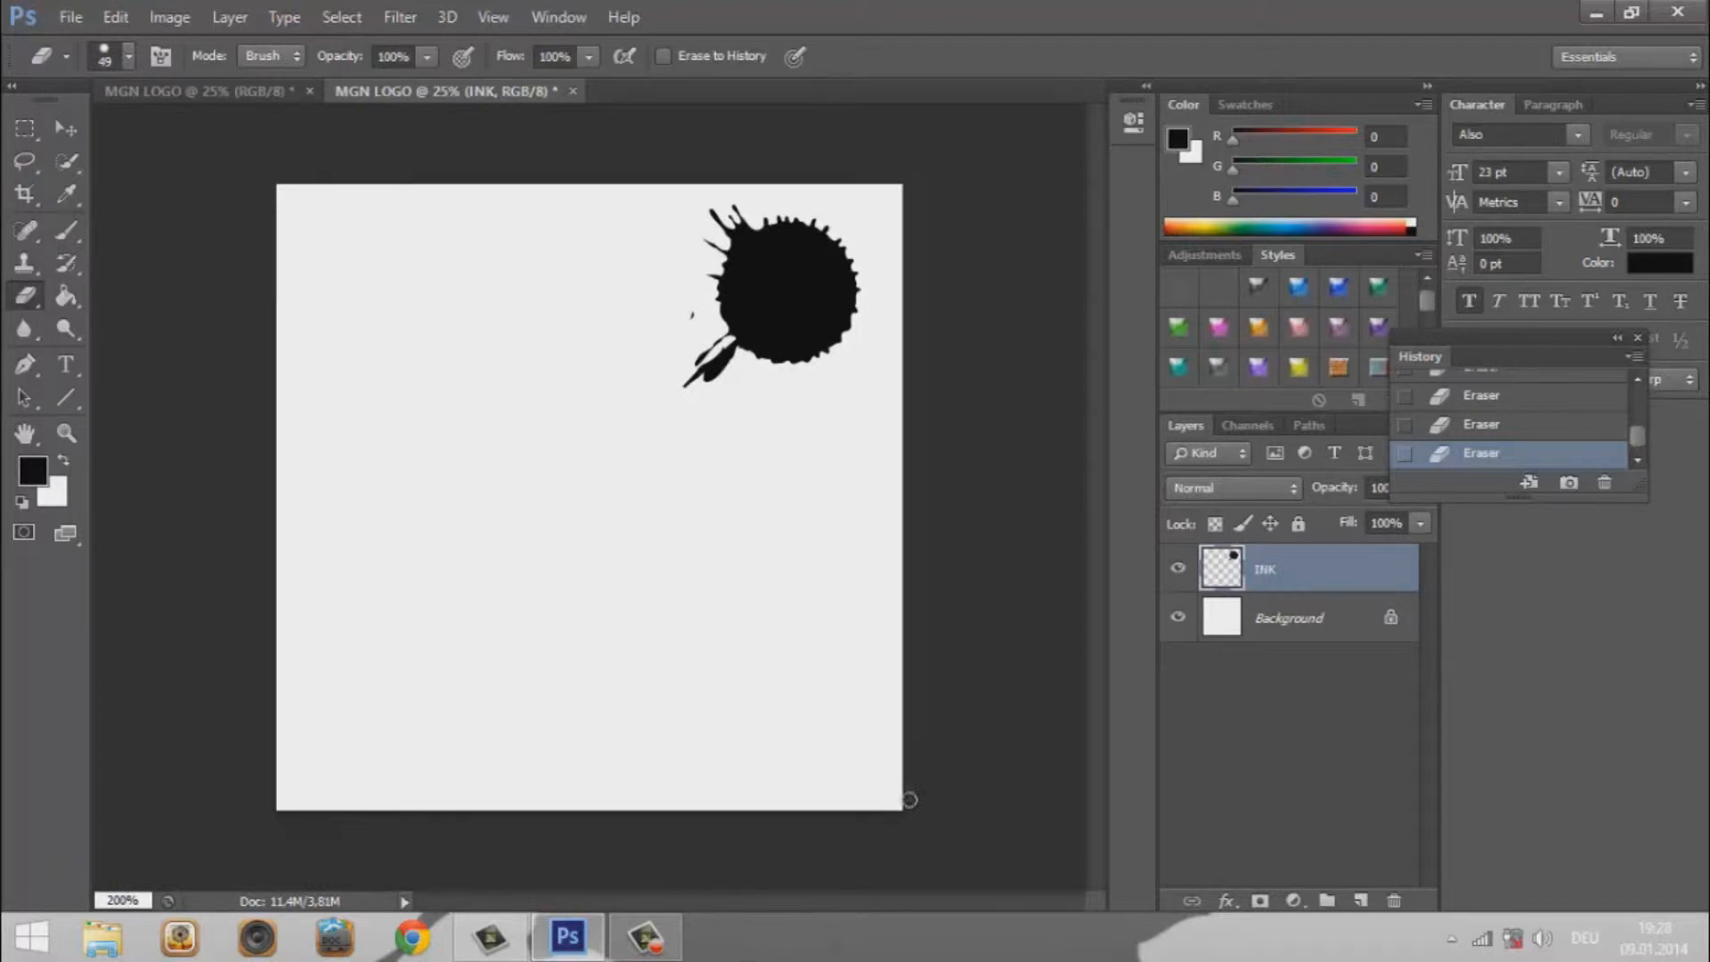
{"action": "left_click", "coordinate": [65, 130]}
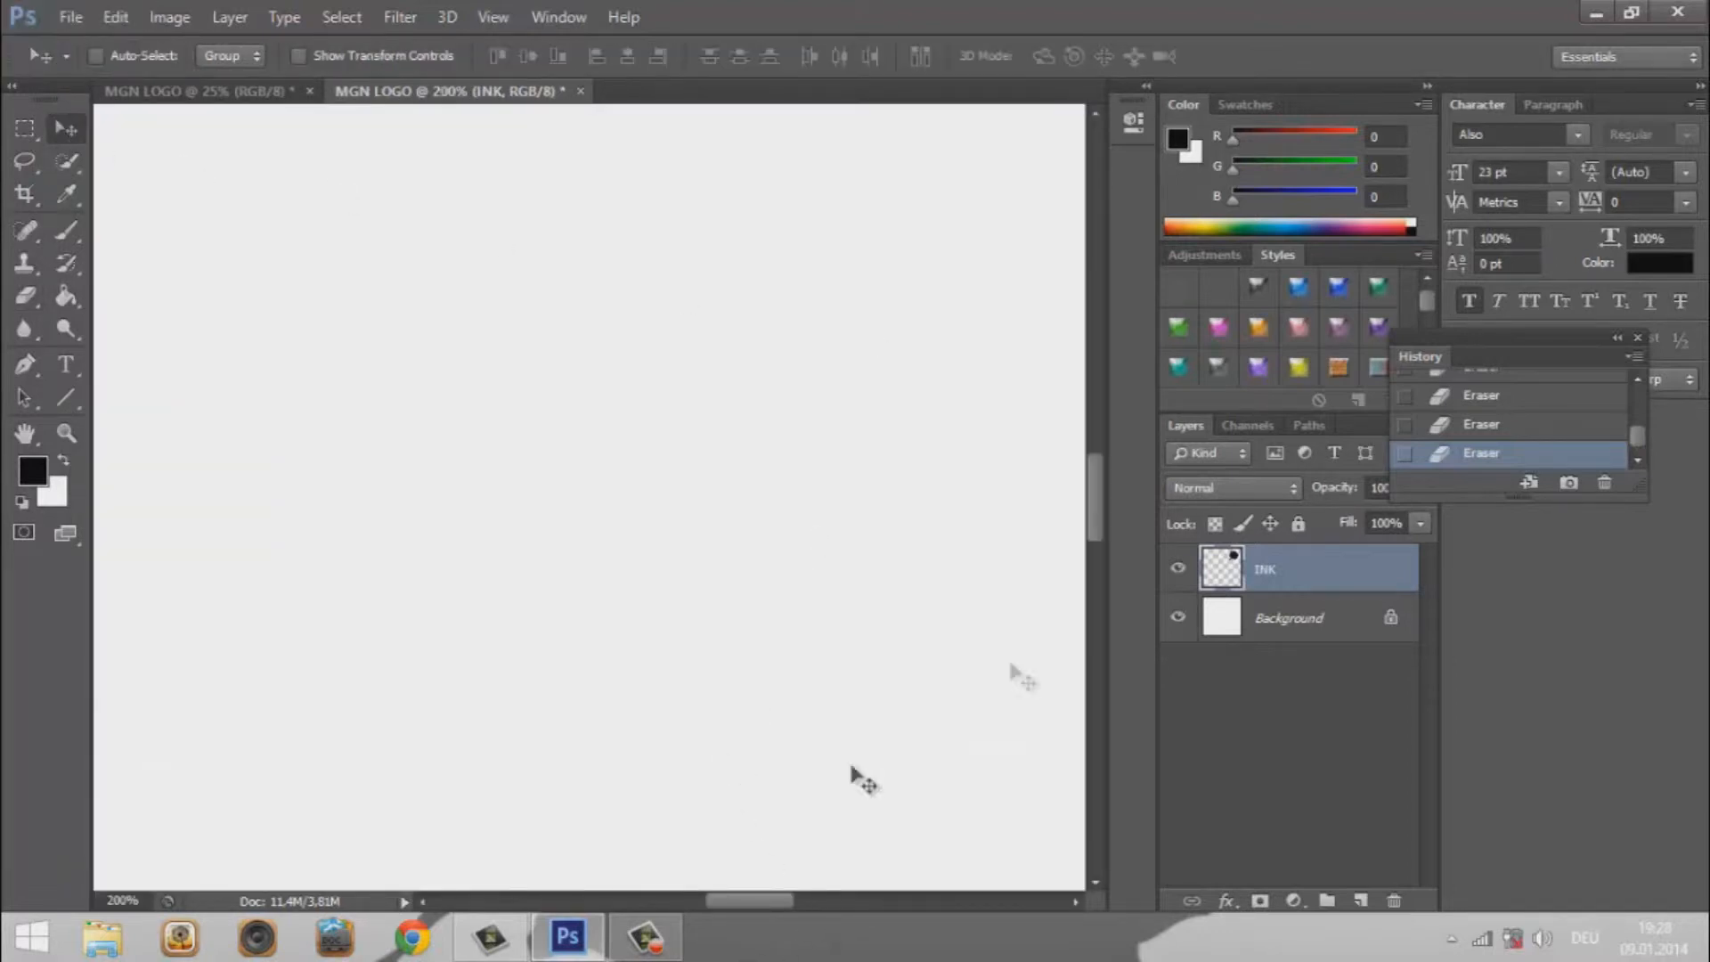
{"action": "mouse_move", "coordinate": [1098, 472]}
{"action": "left_mouse_down"}
{"action": "mouse_move", "coordinate": [1102, 205]}
{"action": "mouse_move", "coordinate": [1109, 325]}
{"action": "mouse_move", "coordinate": [1107, 242]}
{"action": "left_mouse_up"}
{"action": "left_click_drag", "start_coordinate": [770, 899], "coordinate": [894, 894]}
{"action": "left_click_drag", "start_coordinate": [1104, 272], "coordinate": [1111, 402]}
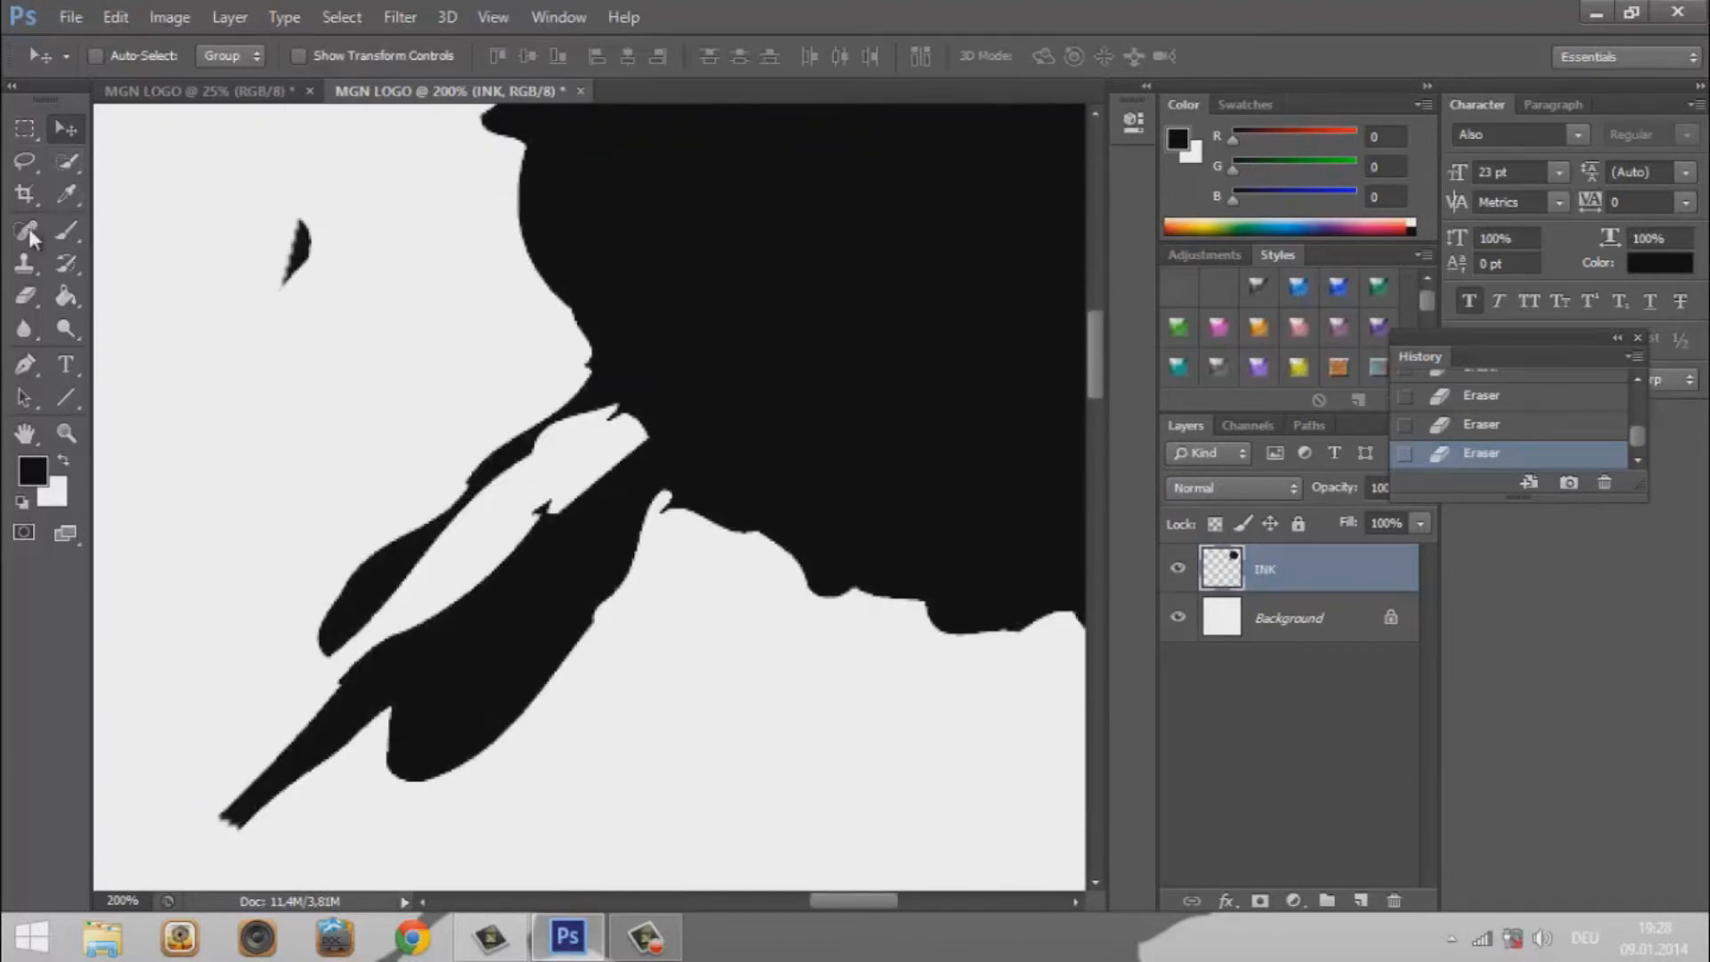
{"action": "left_click", "coordinate": [26, 296]}
{"action": "left_click", "coordinate": [299, 254]}
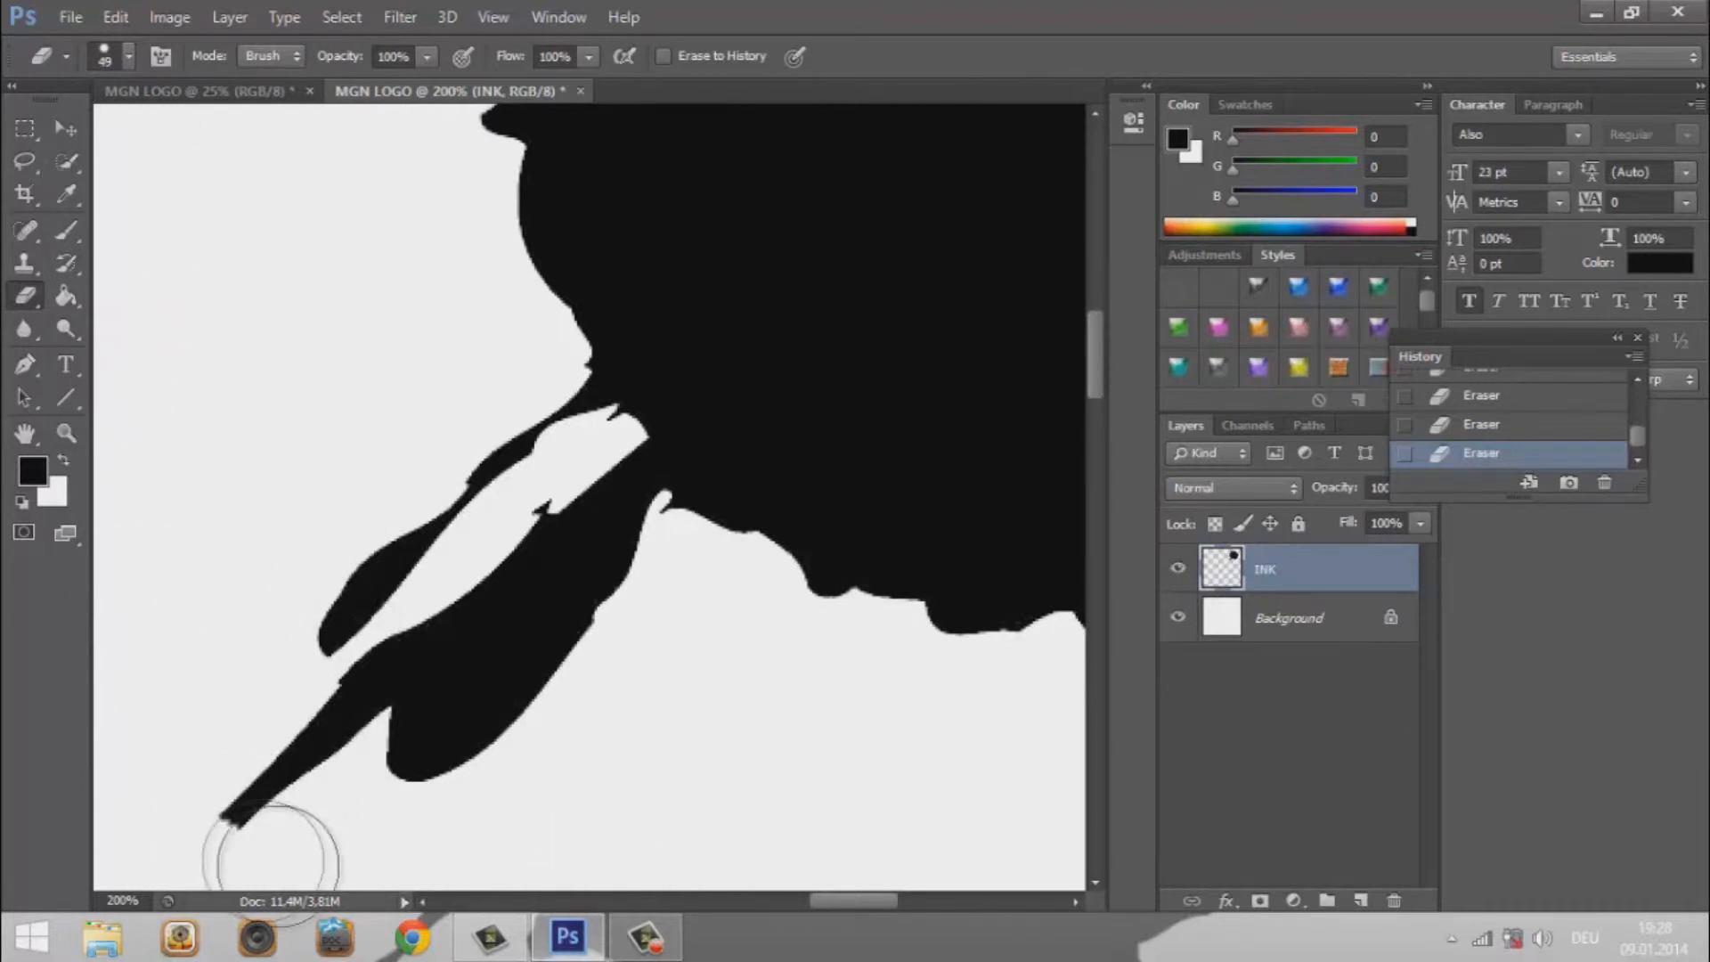
{"action": "mouse_move", "coordinate": [248, 813]}
{"action": "left_mouse_down"}
{"action": "mouse_move", "coordinate": [267, 755]}
{"action": "mouse_move", "coordinate": [302, 736]}
{"action": "left_mouse_up"}
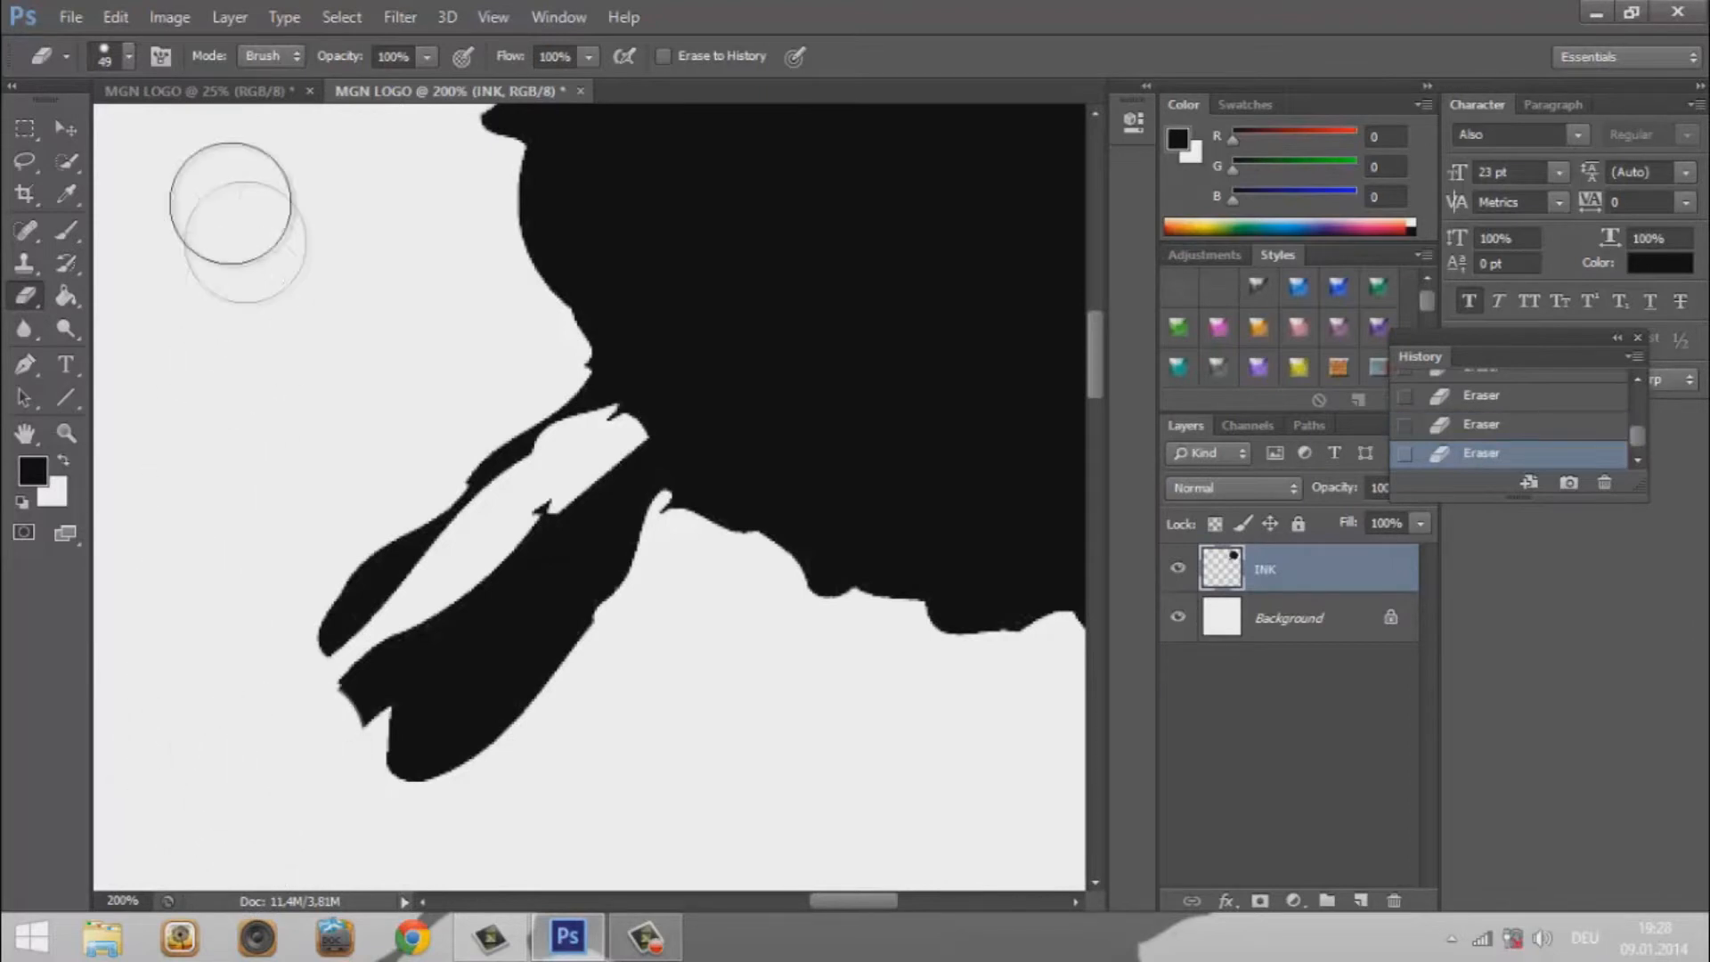
Step: Clean up the jagged inner edge and end of the splat's tail with a 9 px eraser
{"action": "left_click", "coordinate": [125, 57]}
{"action": "left_click_drag", "start_coordinate": [98, 136], "coordinate": [57, 135]}
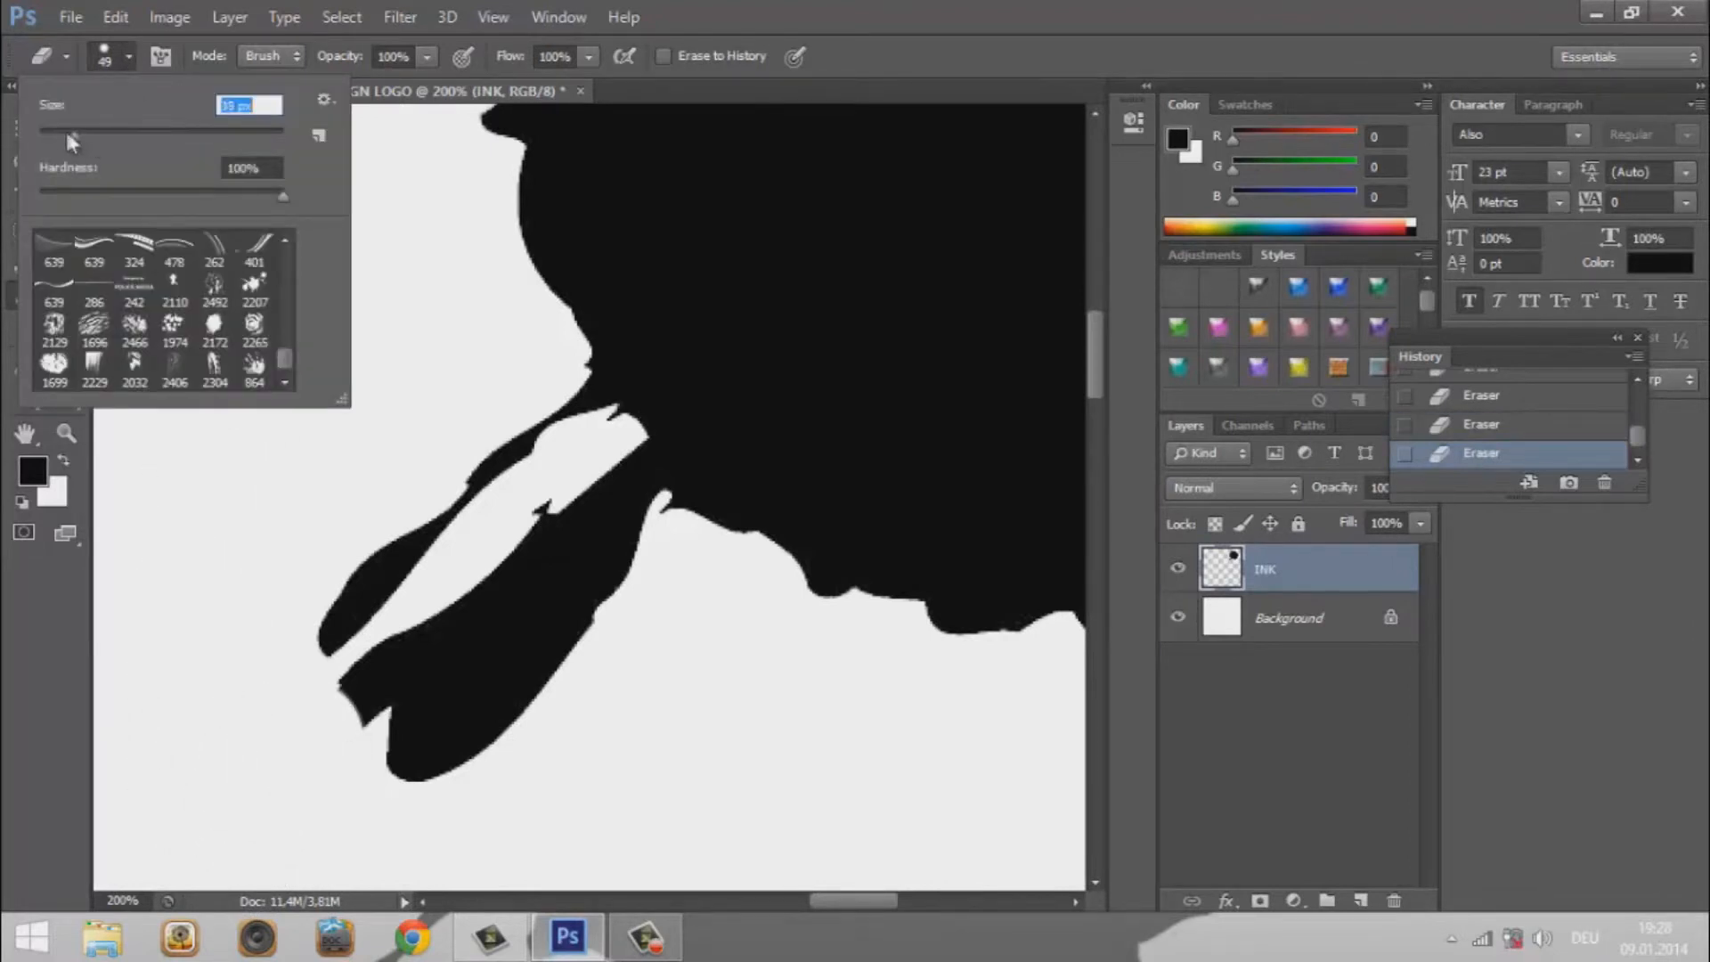
{"action": "left_click_drag", "start_coordinate": [68, 137], "coordinate": [54, 135]}
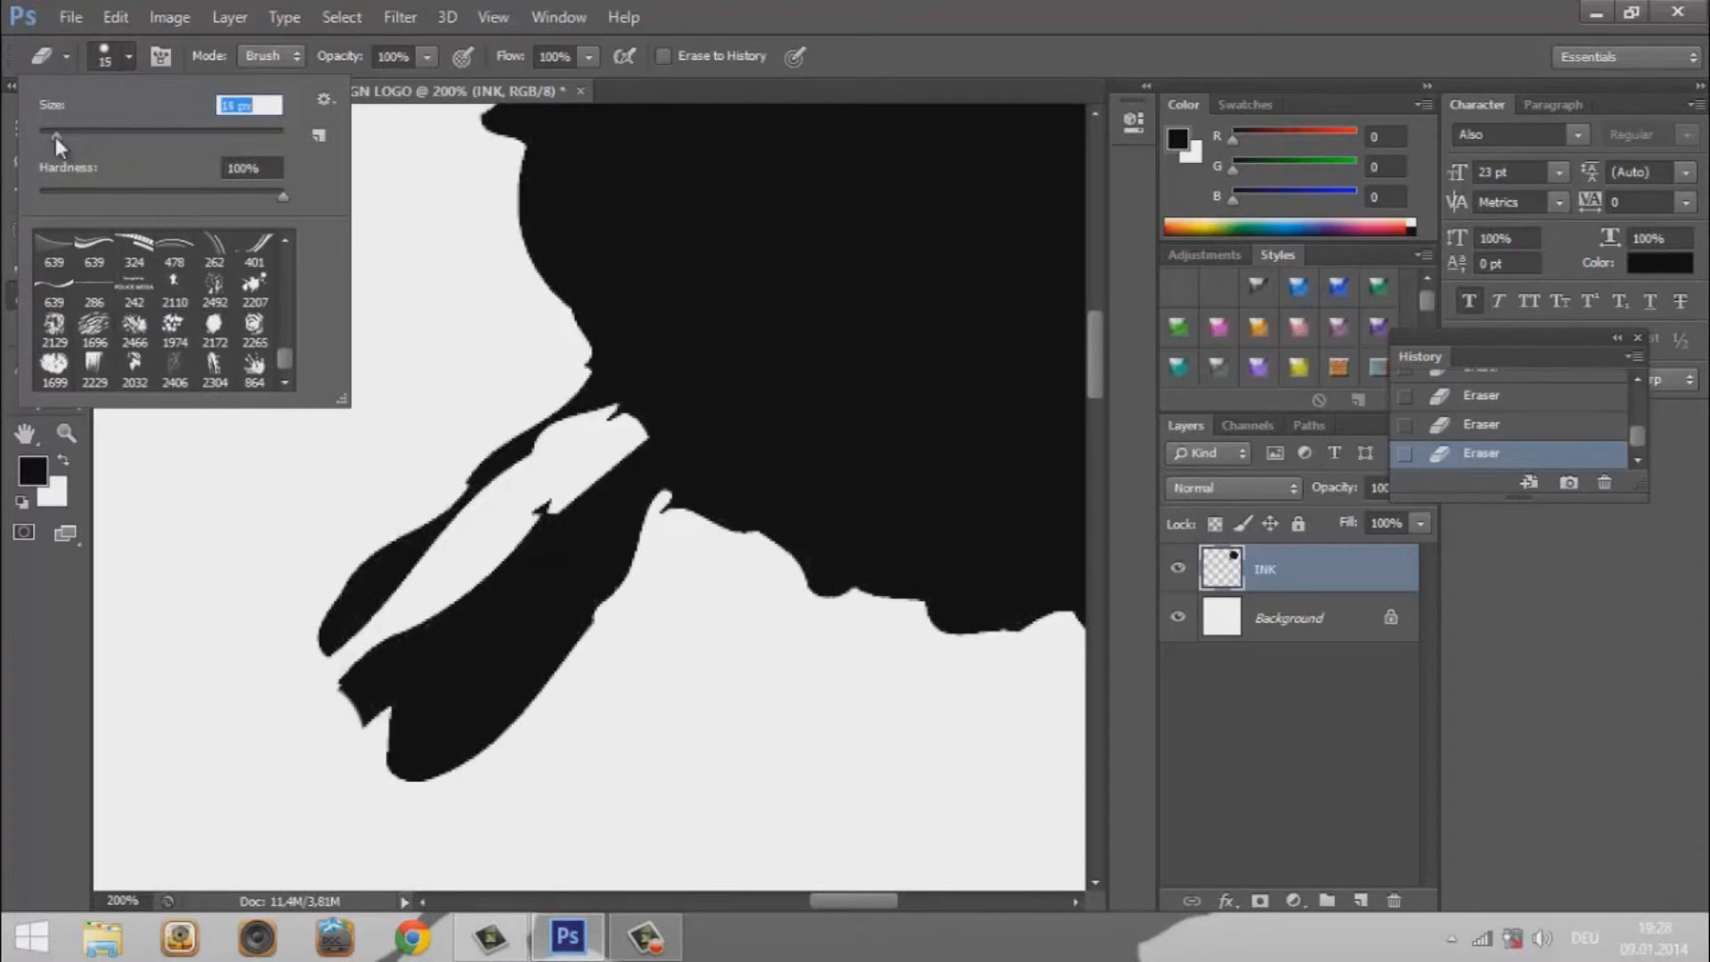
{"action": "left_click", "coordinate": [393, 624]}
{"action": "mouse_move", "coordinate": [384, 633]}
{"action": "left_mouse_down"}
{"action": "mouse_move", "coordinate": [354, 701]}
{"action": "mouse_move", "coordinate": [341, 672]}
{"action": "mouse_move", "coordinate": [353, 711]}
{"action": "left_mouse_up"}
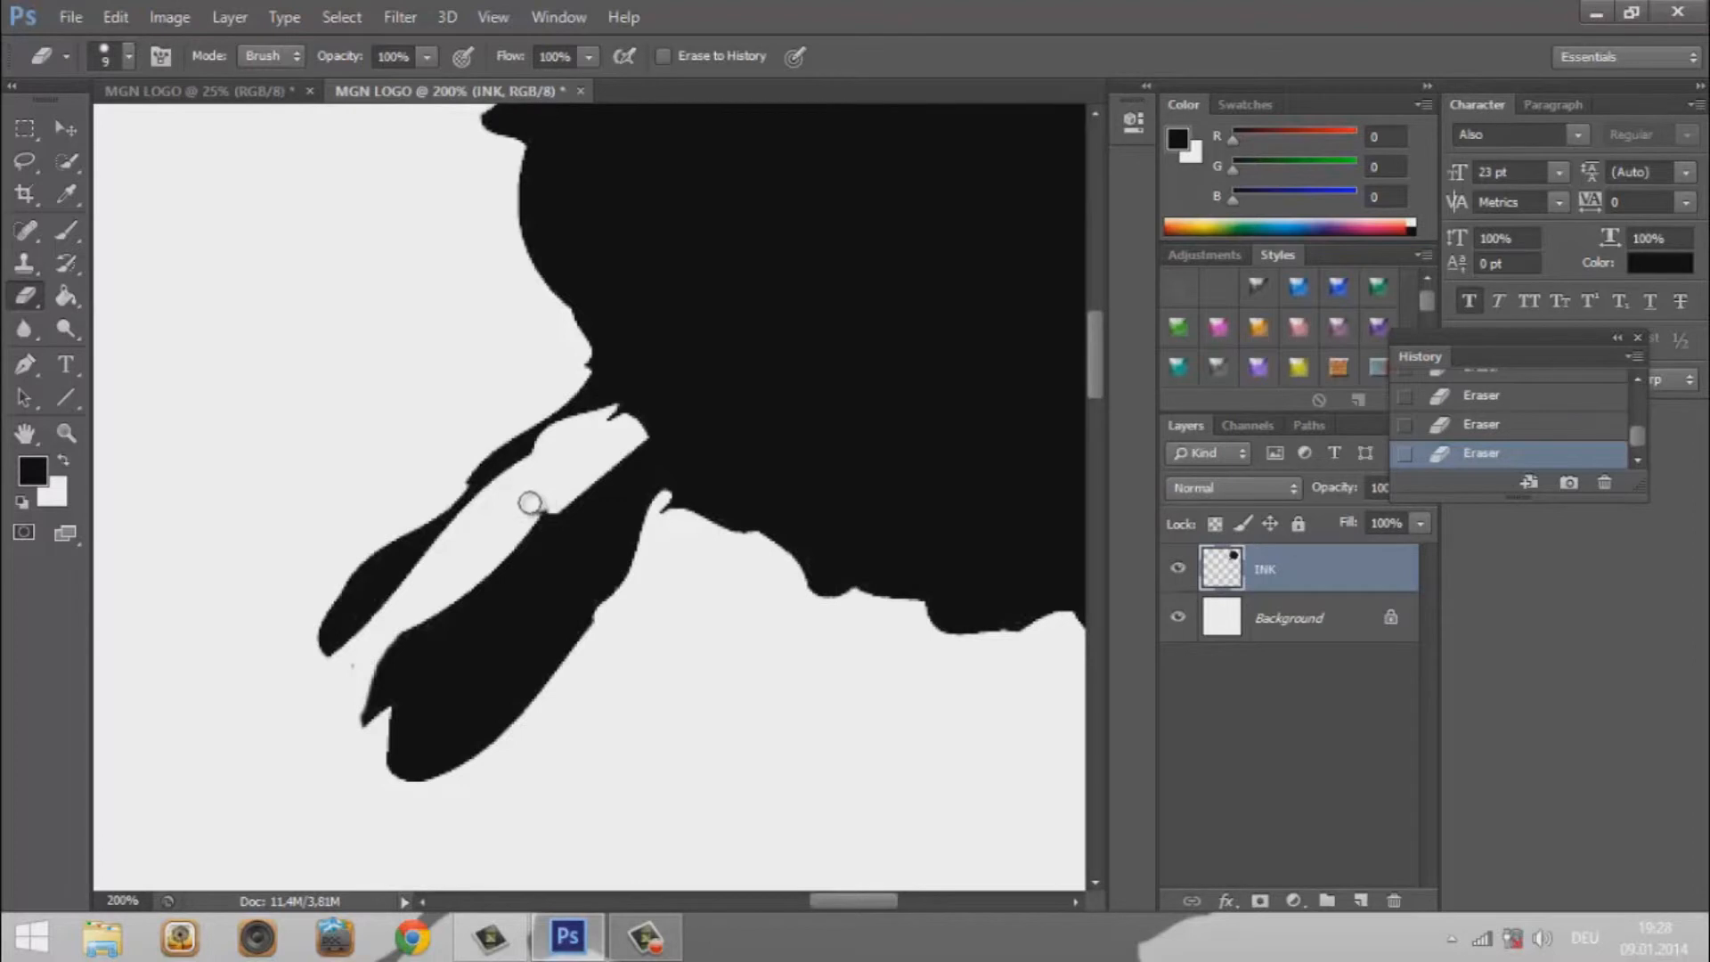
Step: Move the ink splat to the middle of the canvas
{"action": "left_click", "coordinate": [129, 900]}
{"action": "left_click_drag", "start_coordinate": [129, 899], "coordinate": [107, 899]}
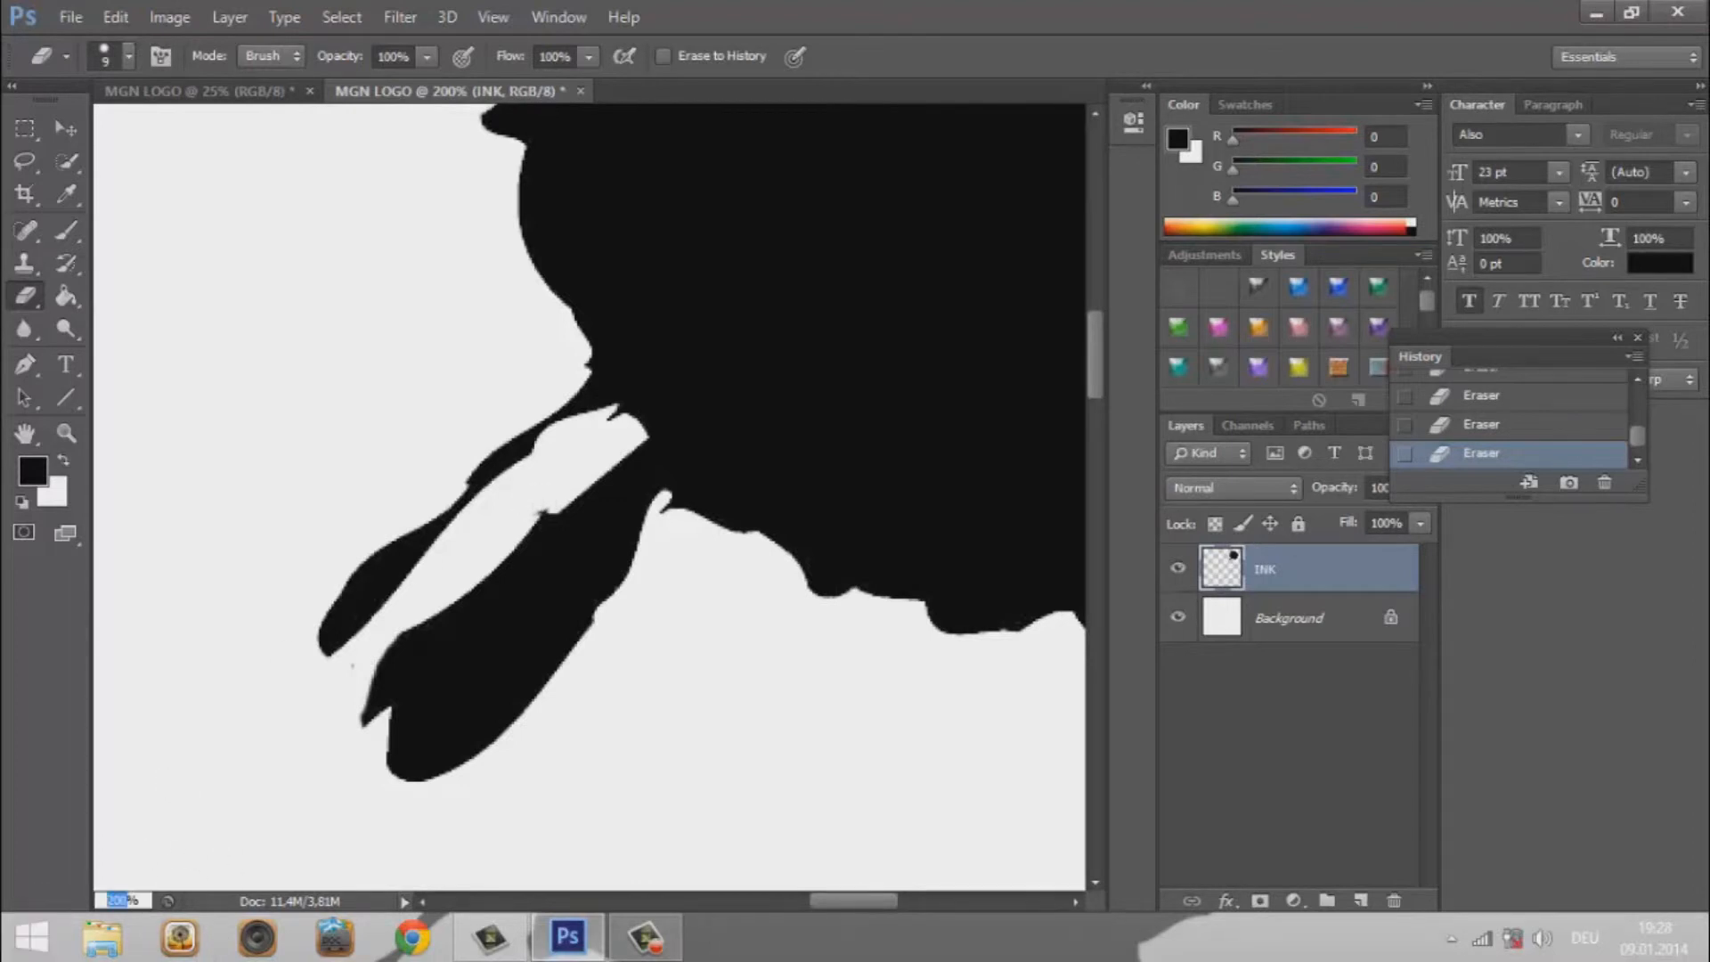
{"action": "key", "text": "Return"}
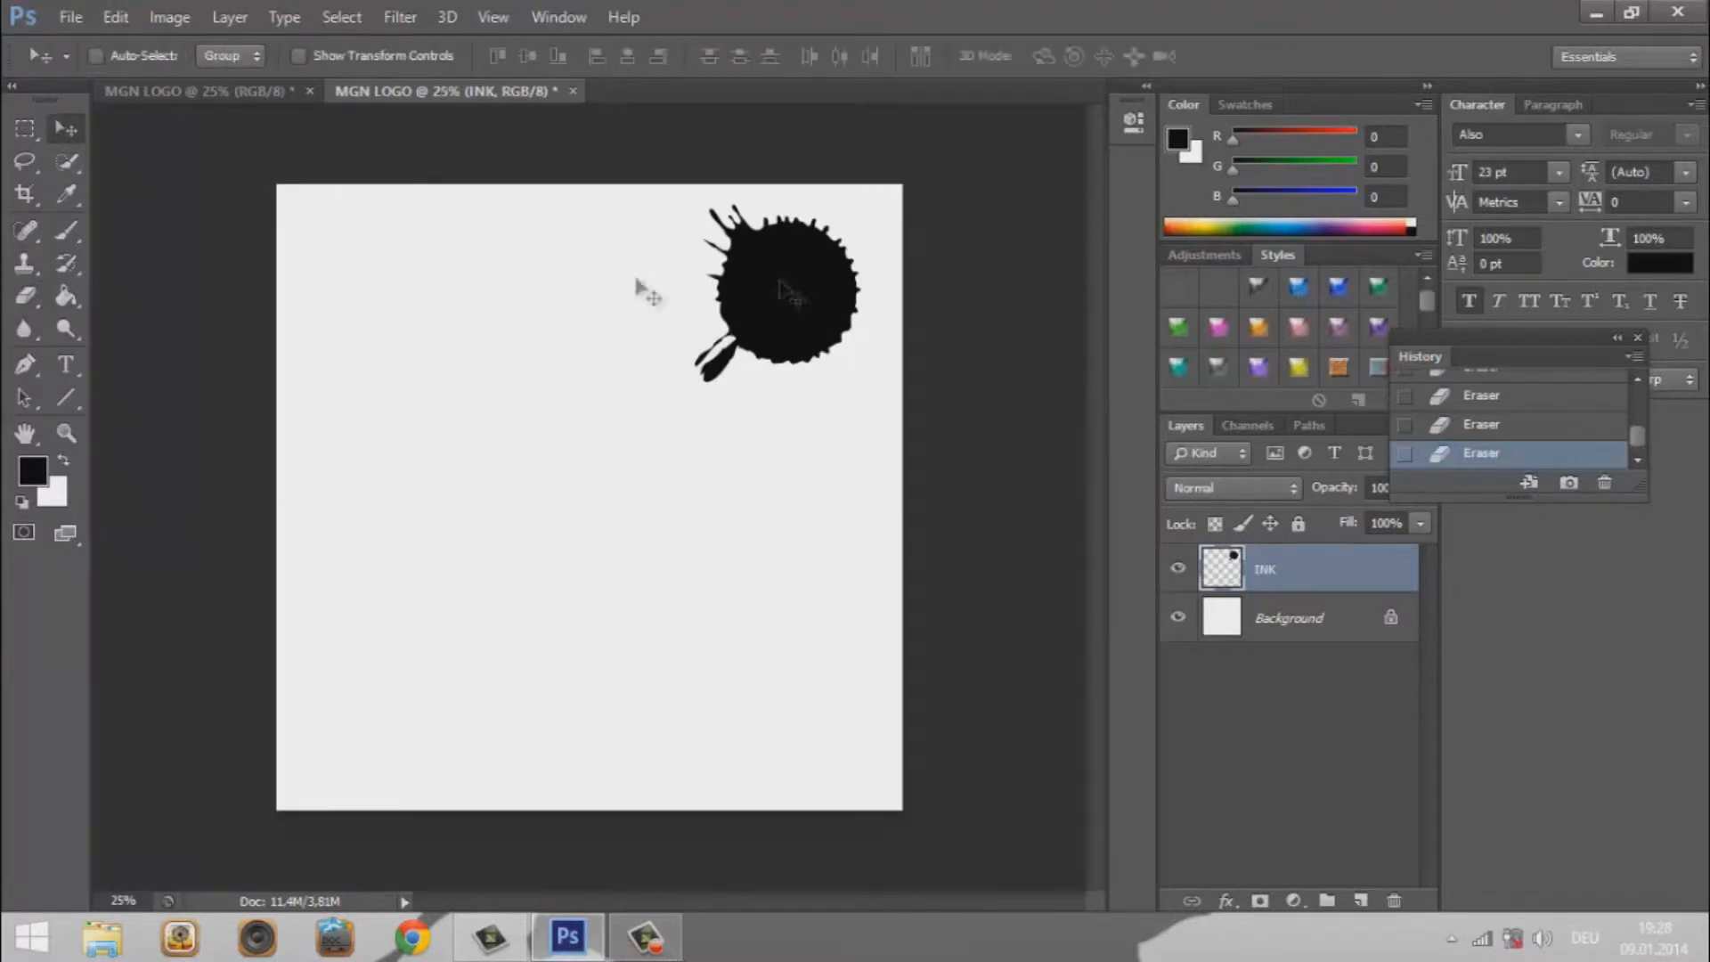
{"action": "mouse_move", "coordinate": [788, 287]}
{"action": "left_mouse_down"}
{"action": "mouse_move", "coordinate": [565, 466]}
{"action": "mouse_move", "coordinate": [612, 488]}
{"action": "mouse_move", "coordinate": [599, 481]}
{"action": "left_mouse_up"}
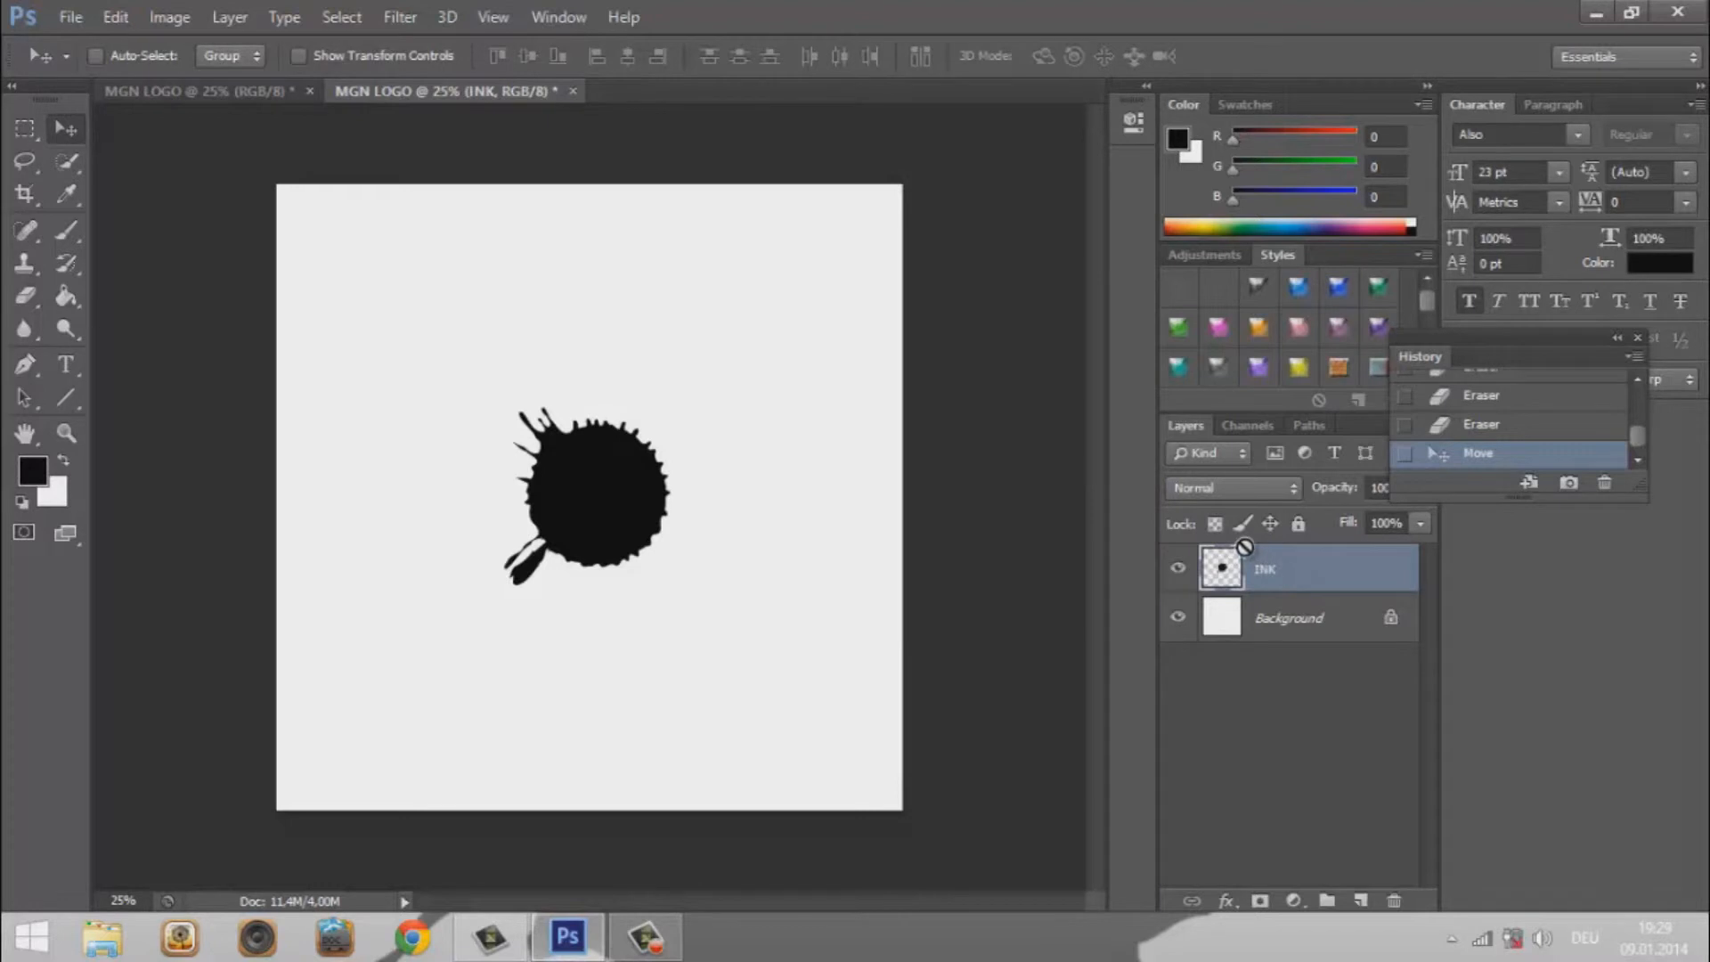
Step: Scale the ink splat proportionally about its centre to about 238% and nudge it so its body sits centred on the canvas
{"action": "key", "text": "ctrl+t"}
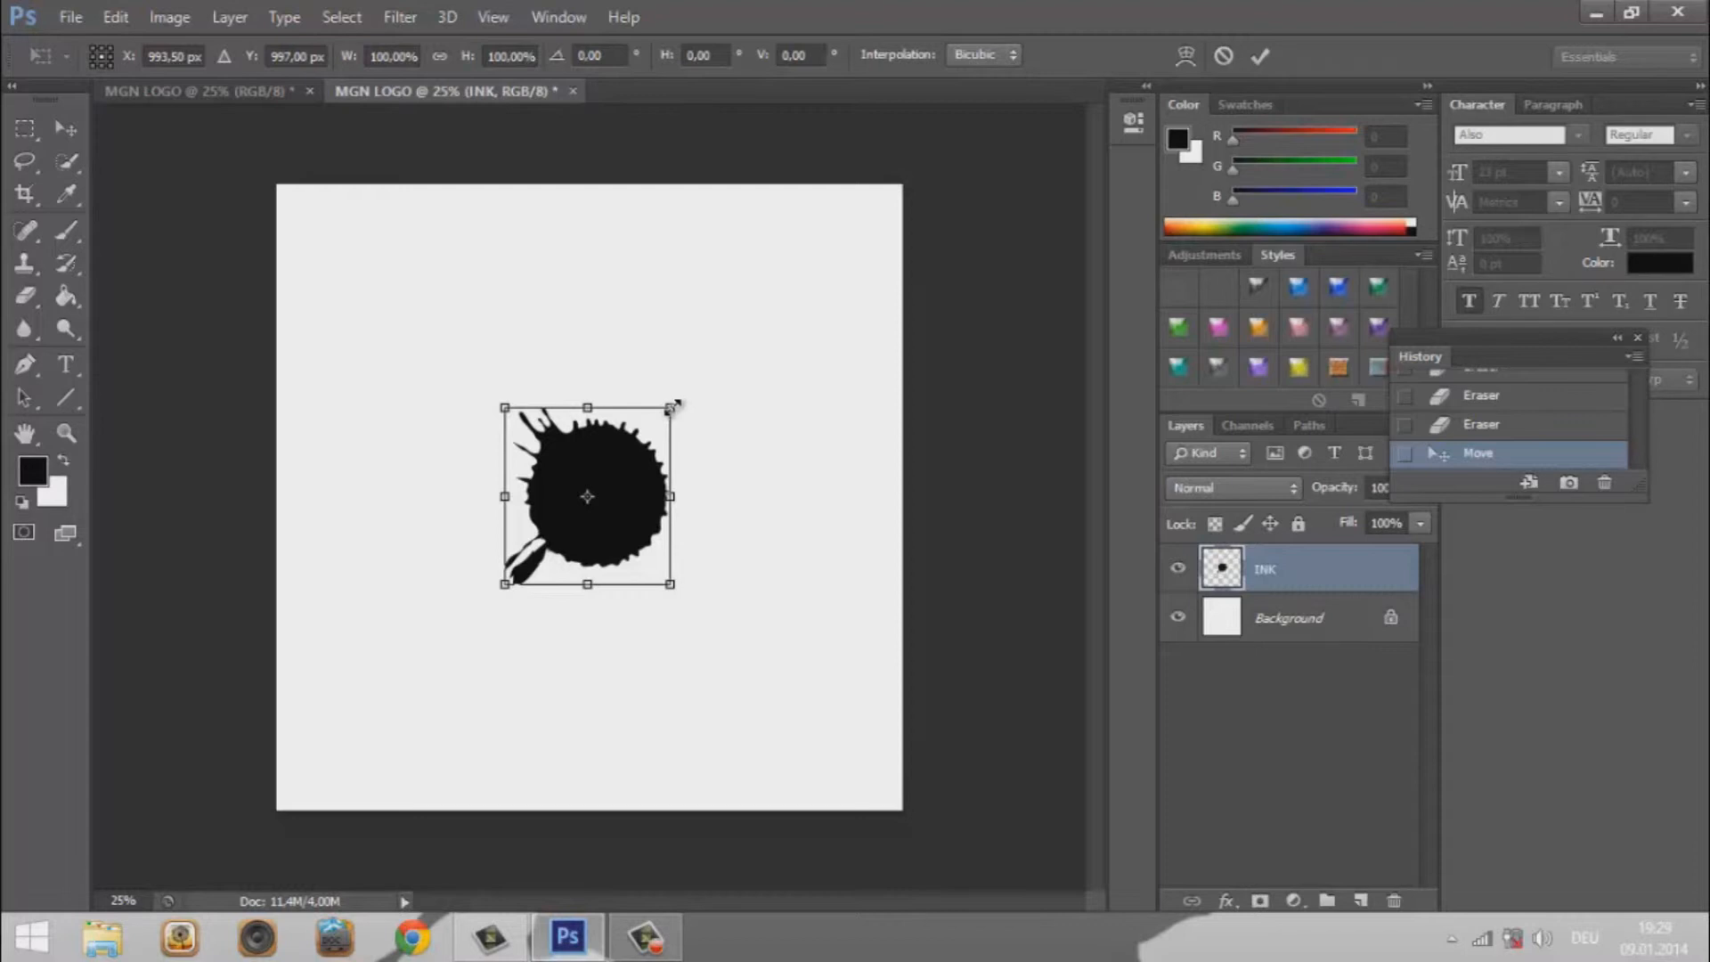
{"action": "left_click_drag", "start_coordinate": [676, 405], "coordinate": [811, 307]}
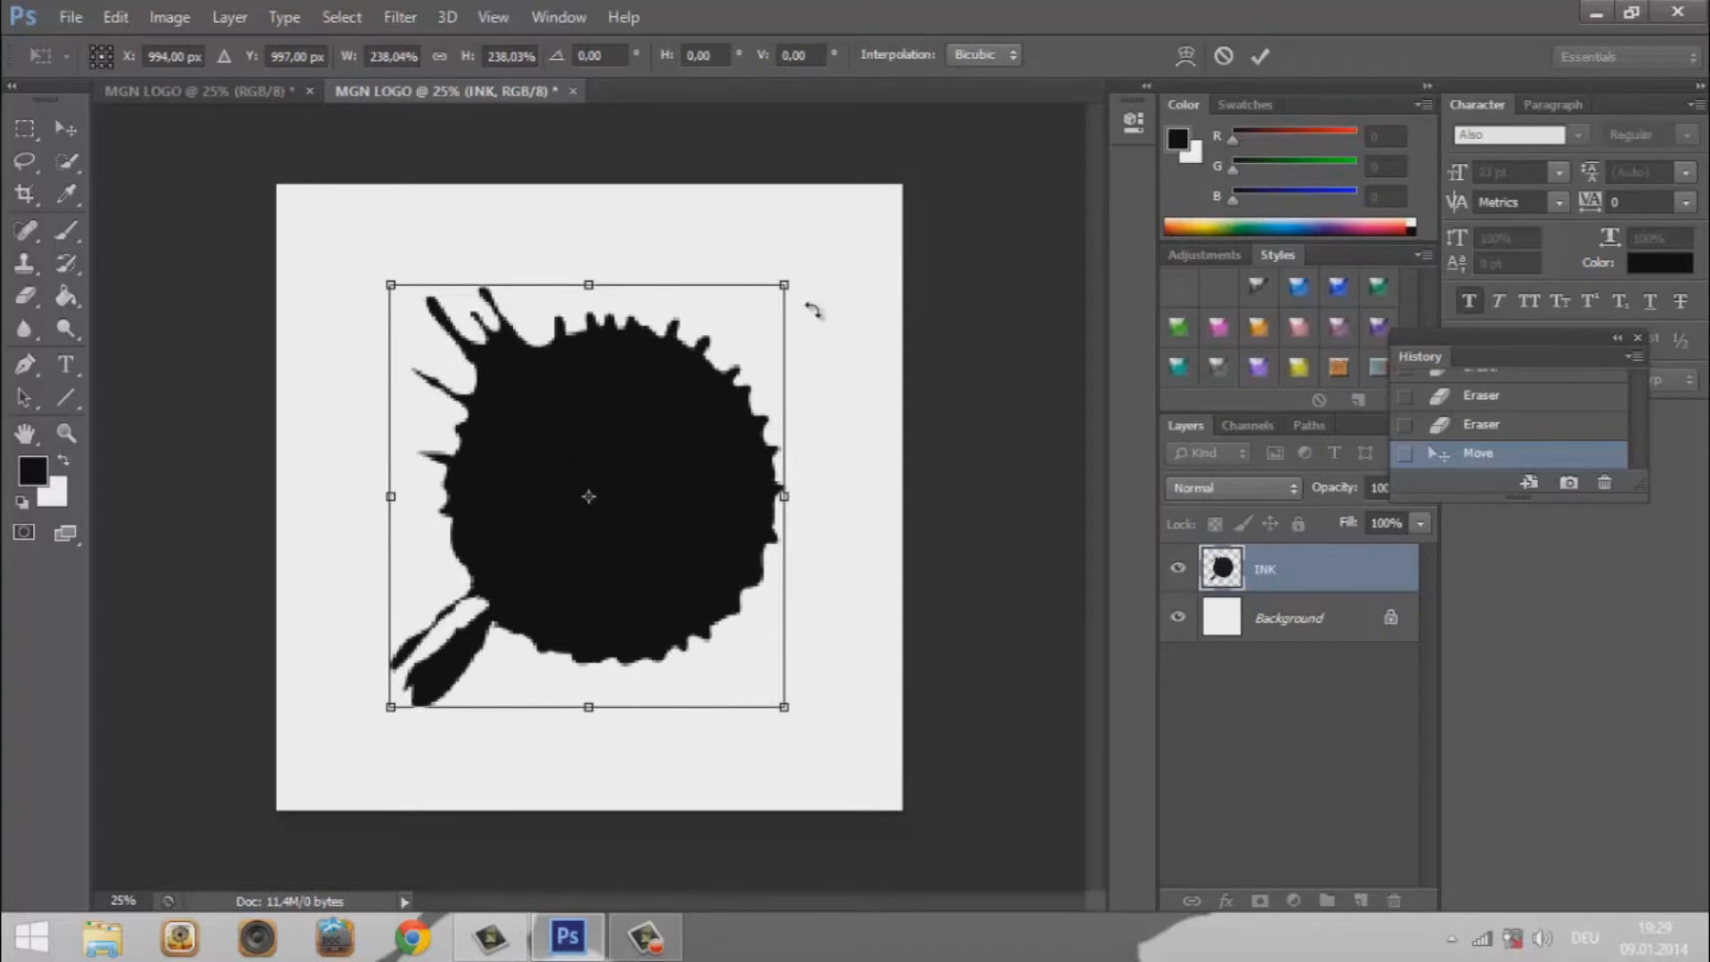
{"action": "key", "text": "Return"}
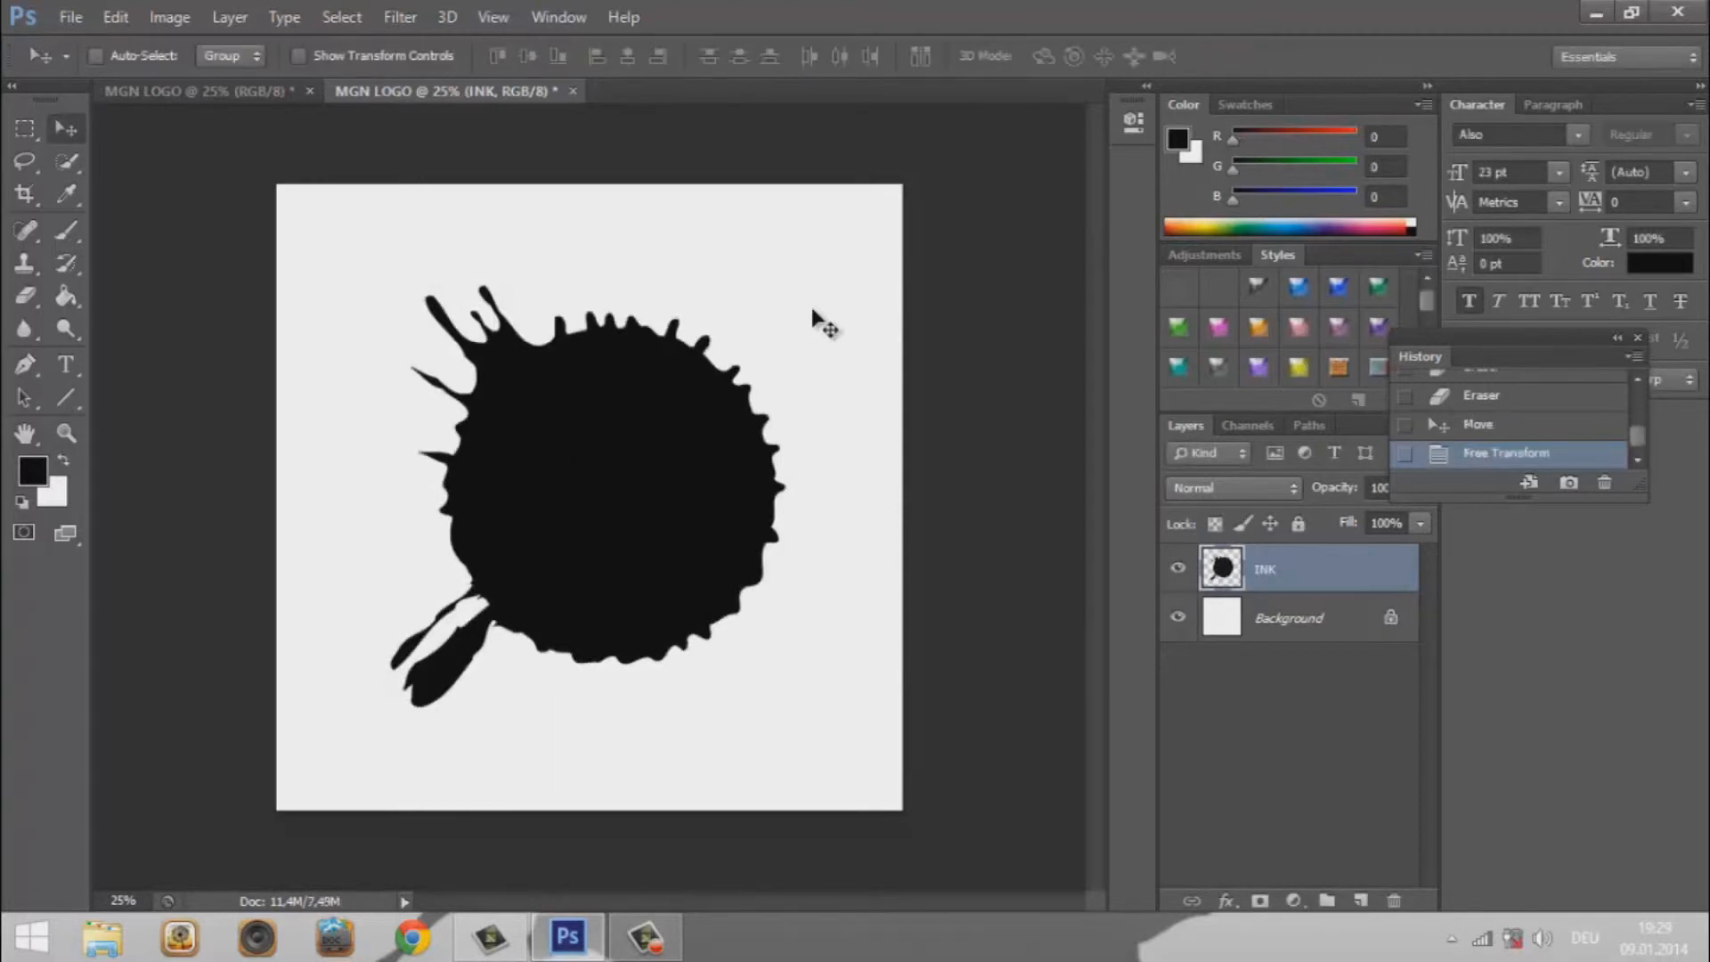
{"action": "left_click_drag", "start_coordinate": [659, 481], "coordinate": [654, 462]}
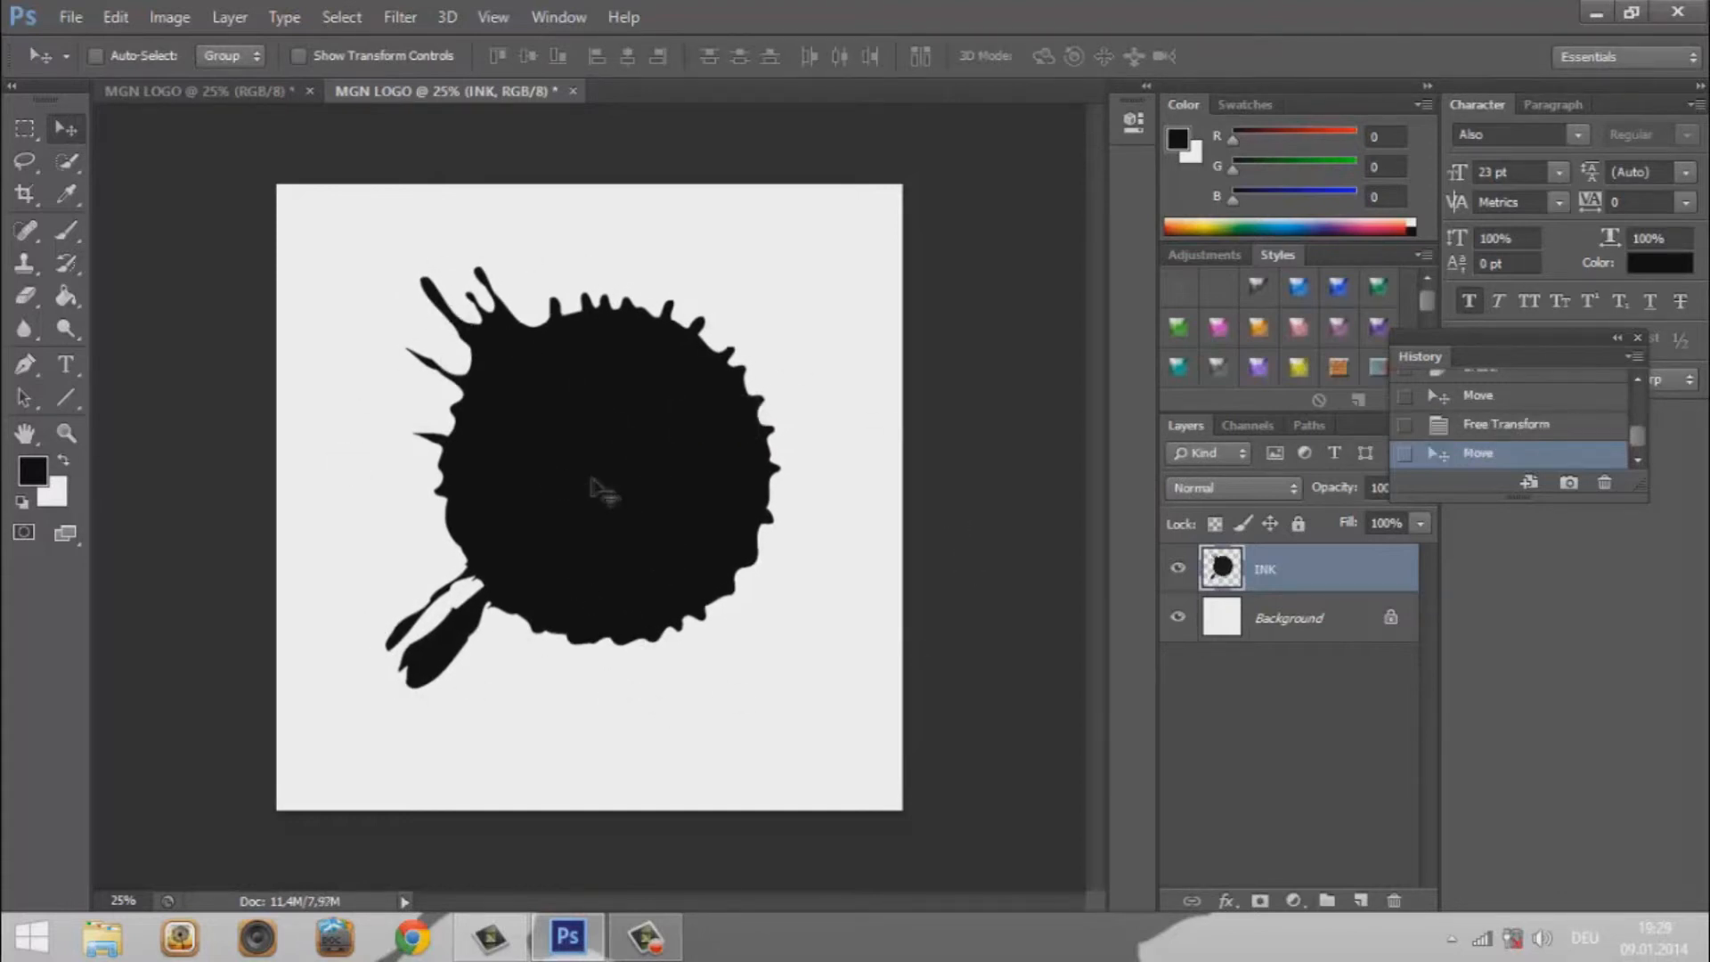
{"action": "left_click_drag", "start_coordinate": [624, 463], "coordinate": [623, 481]}
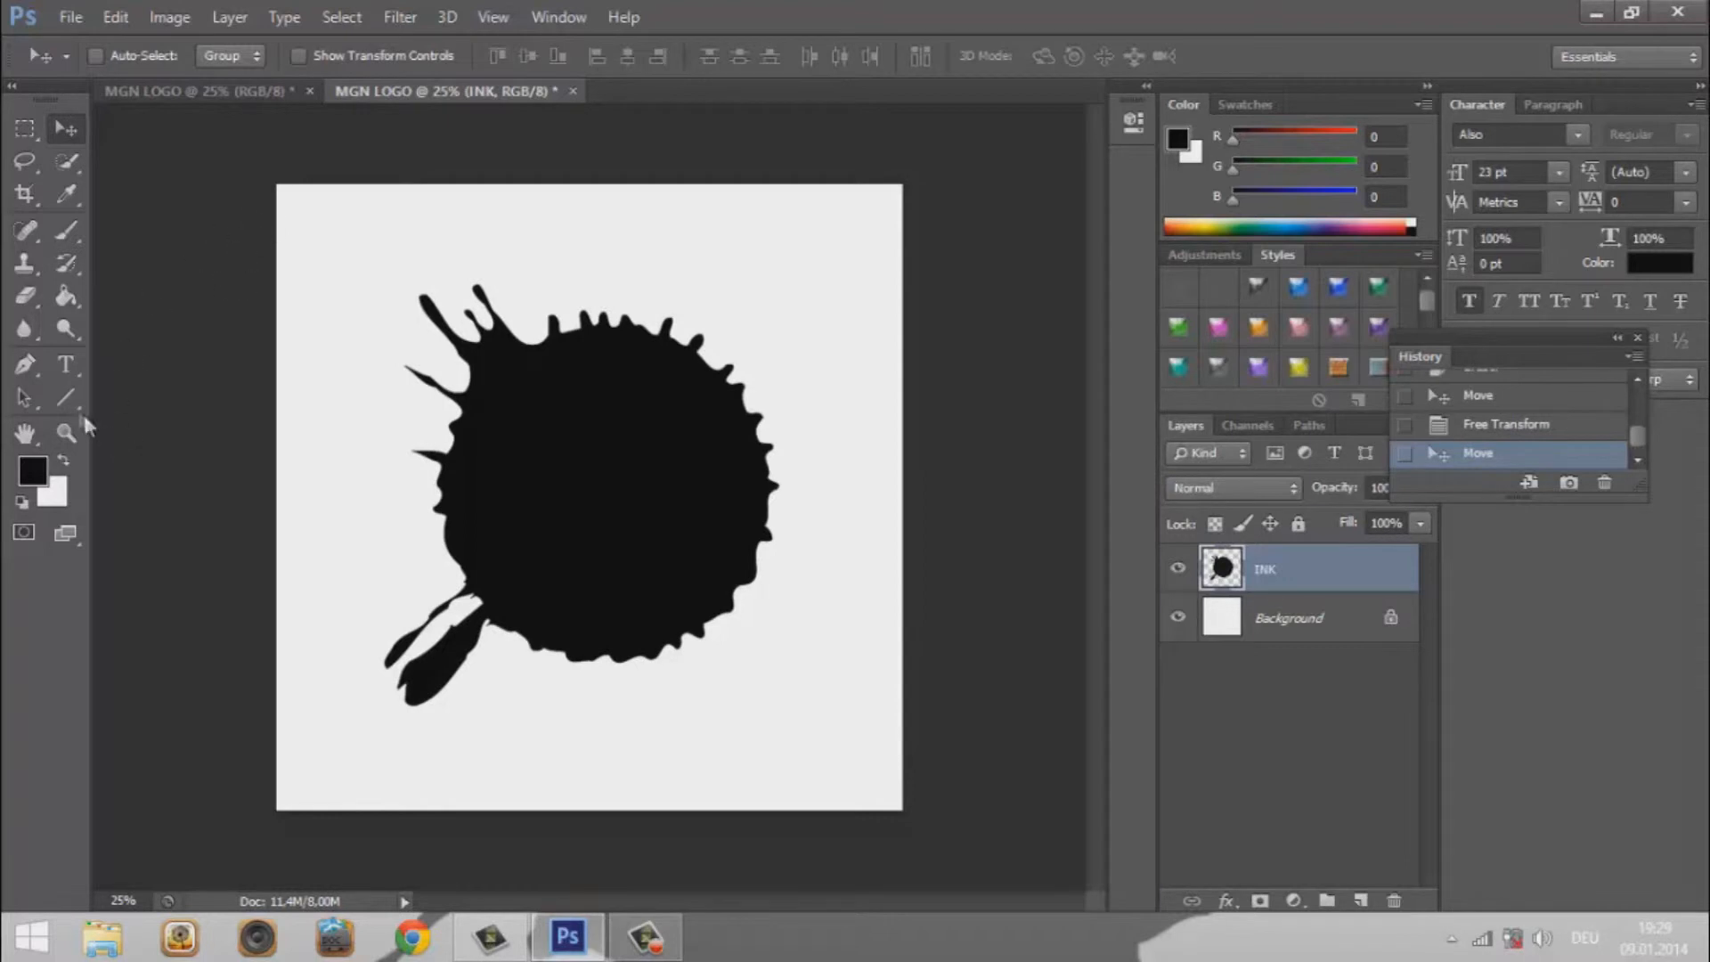
Step: Add the text MGN in white with the Also font on the upper part of the ink splat
{"action": "left_click", "coordinate": [66, 364]}
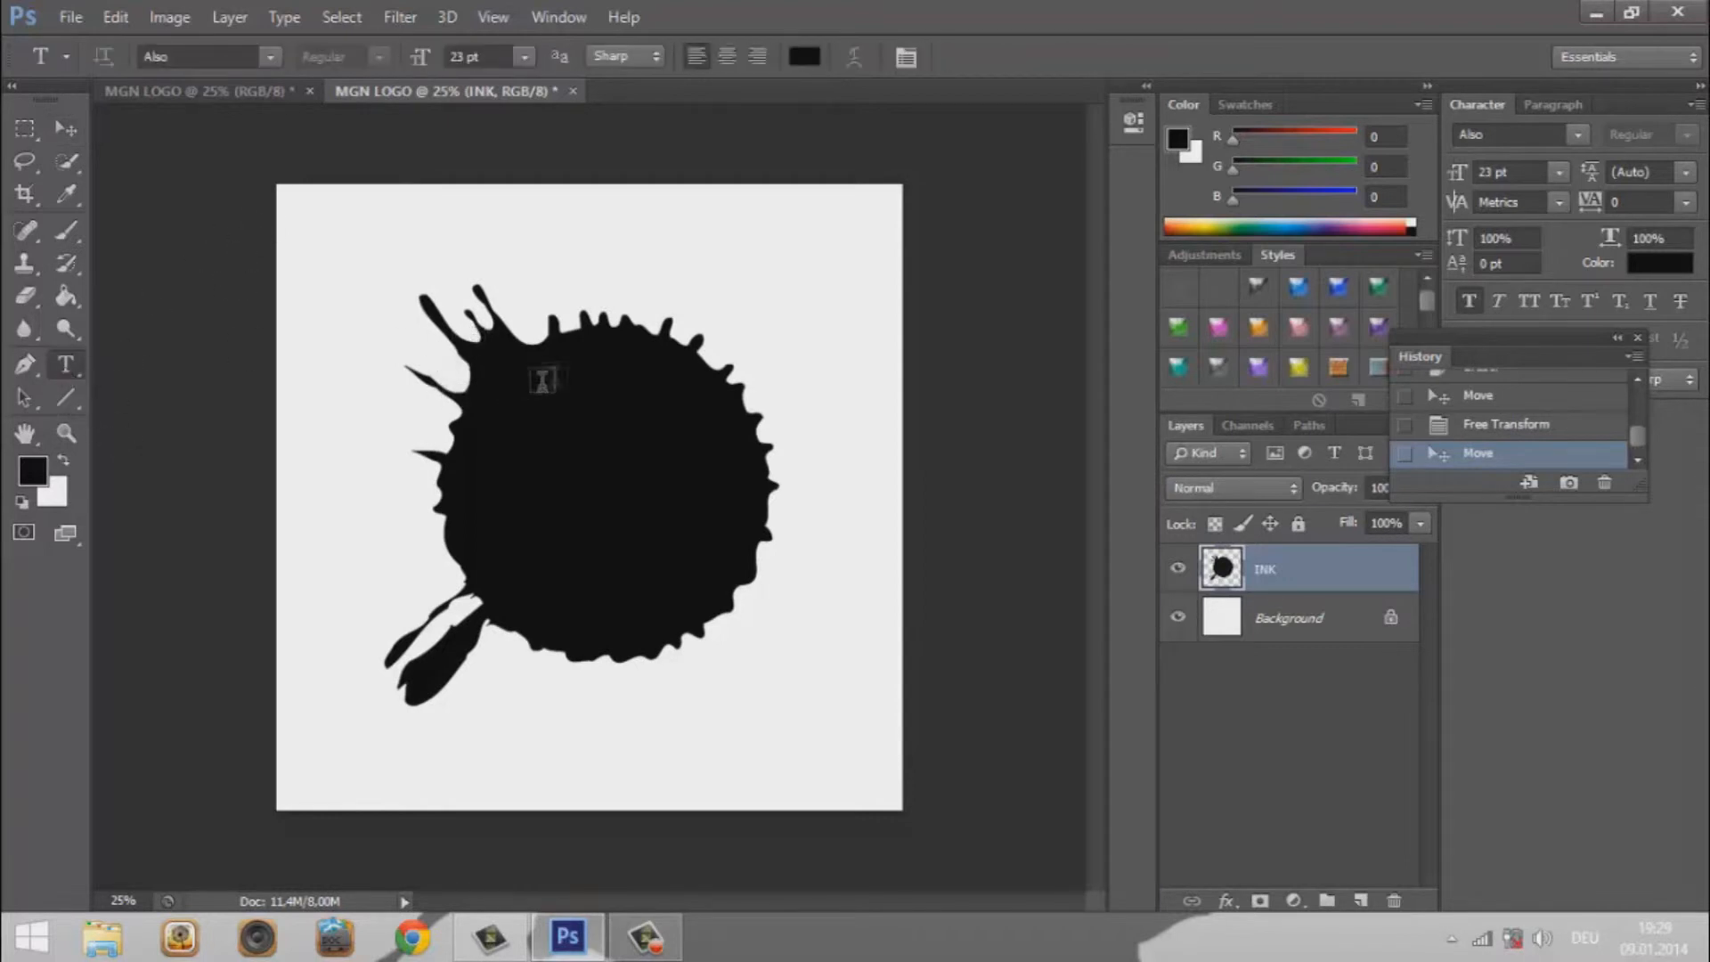
{"action": "left_click", "coordinate": [64, 461]}
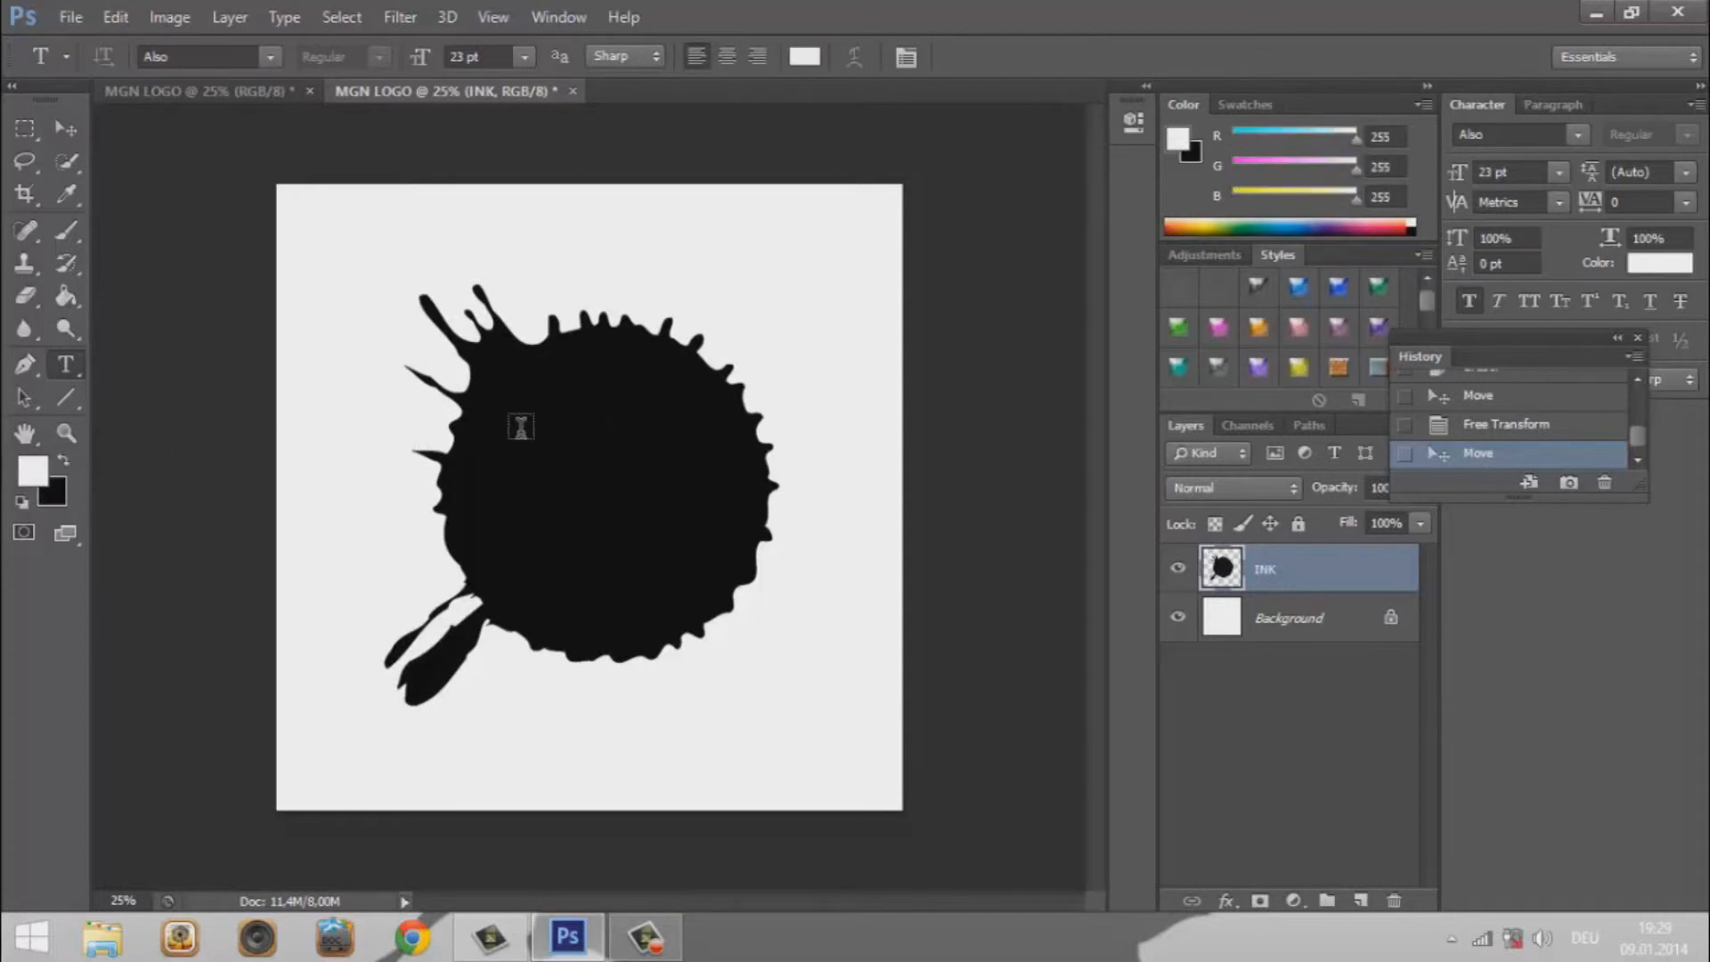
{"action": "left_click", "coordinate": [521, 427]}
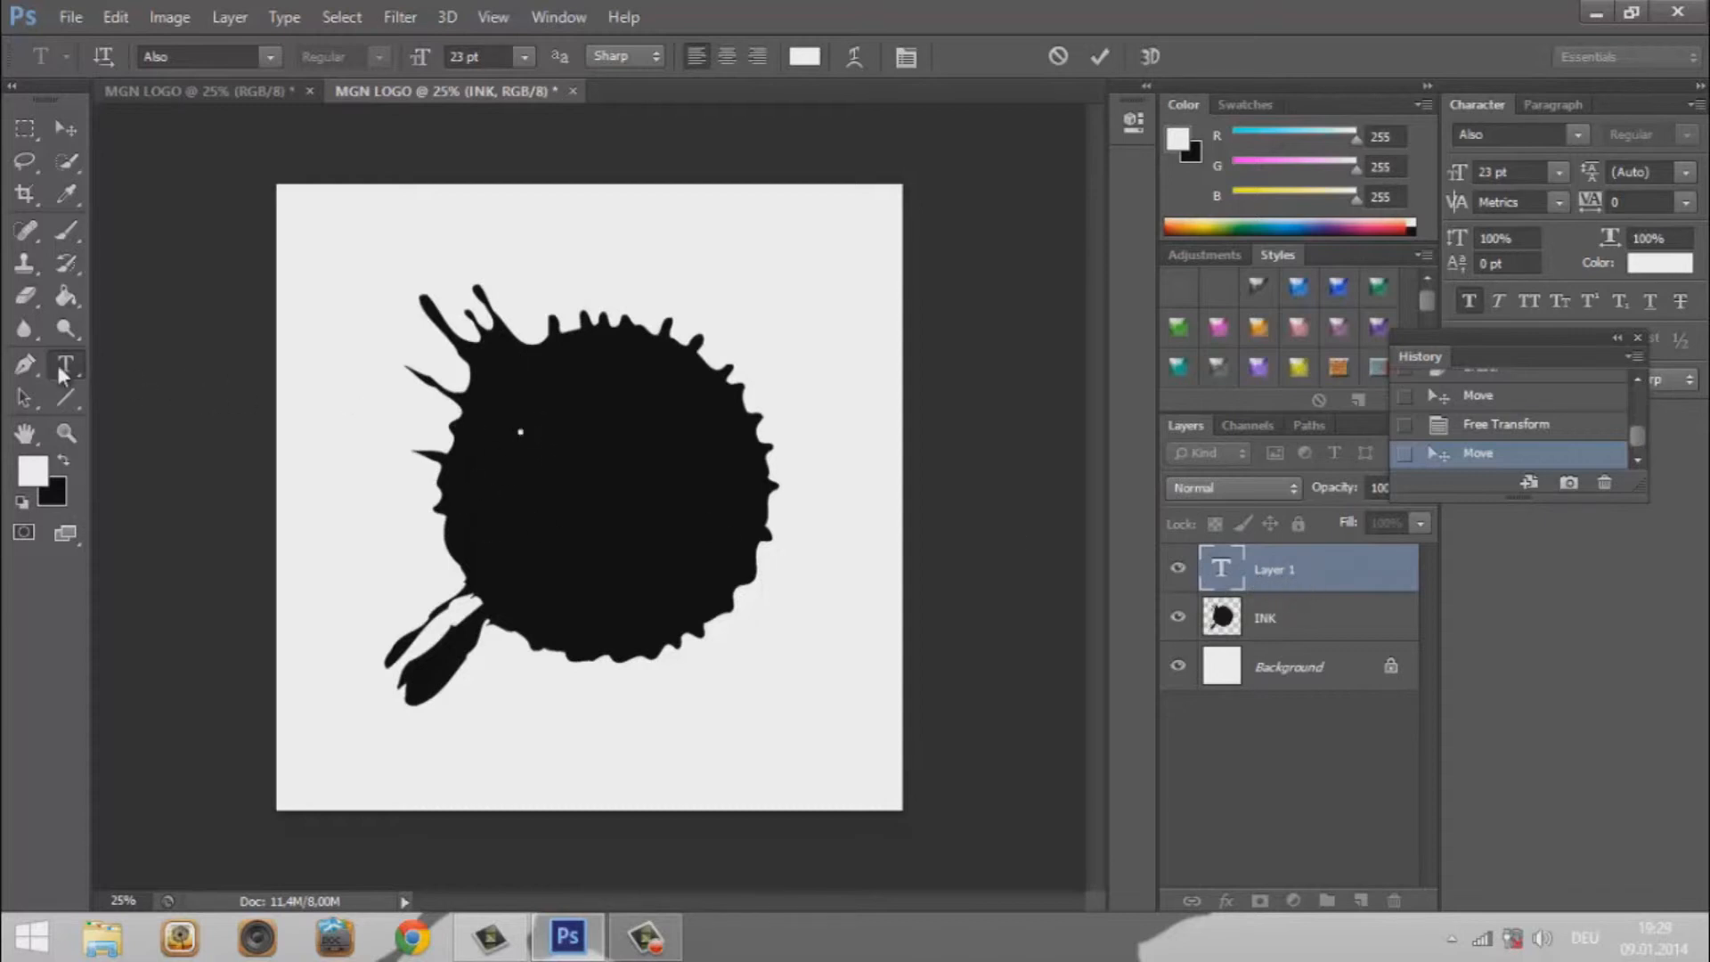
{"action": "left_click", "coordinate": [270, 55]}
{"action": "left_click", "coordinate": [270, 55]}
{"action": "left_click", "coordinate": [270, 53]}
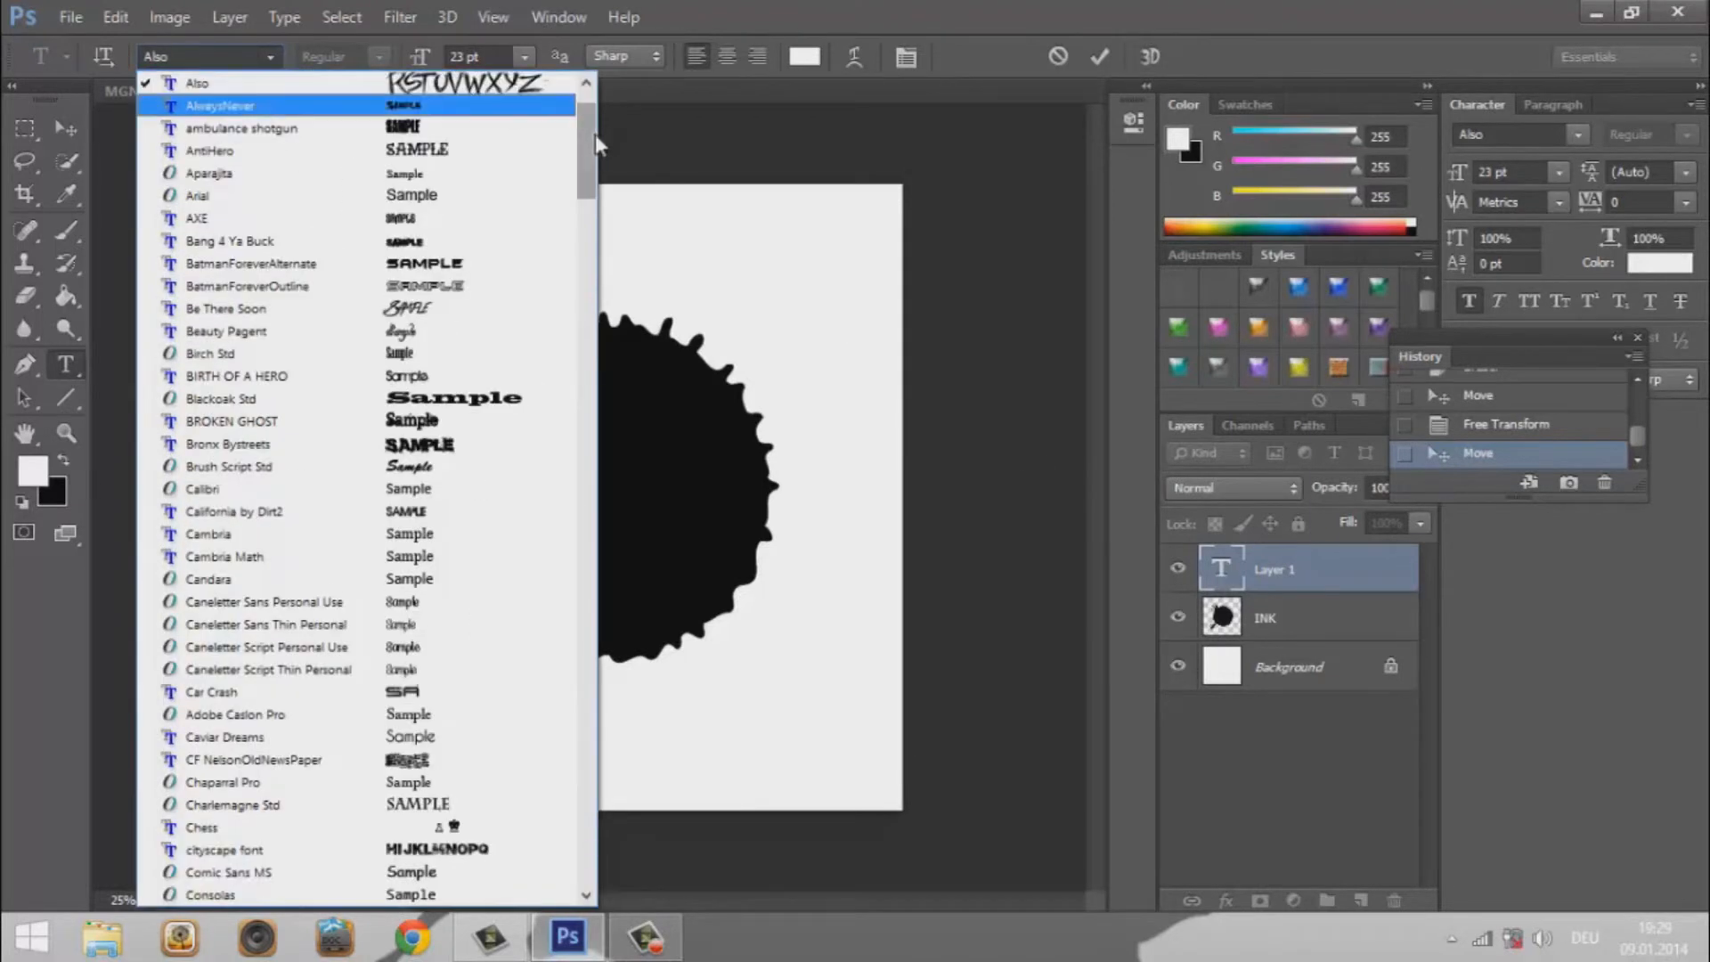
{"action": "scroll", "coordinate": [599, 117], "scroll_direction": "up", "scroll_amount": 1}
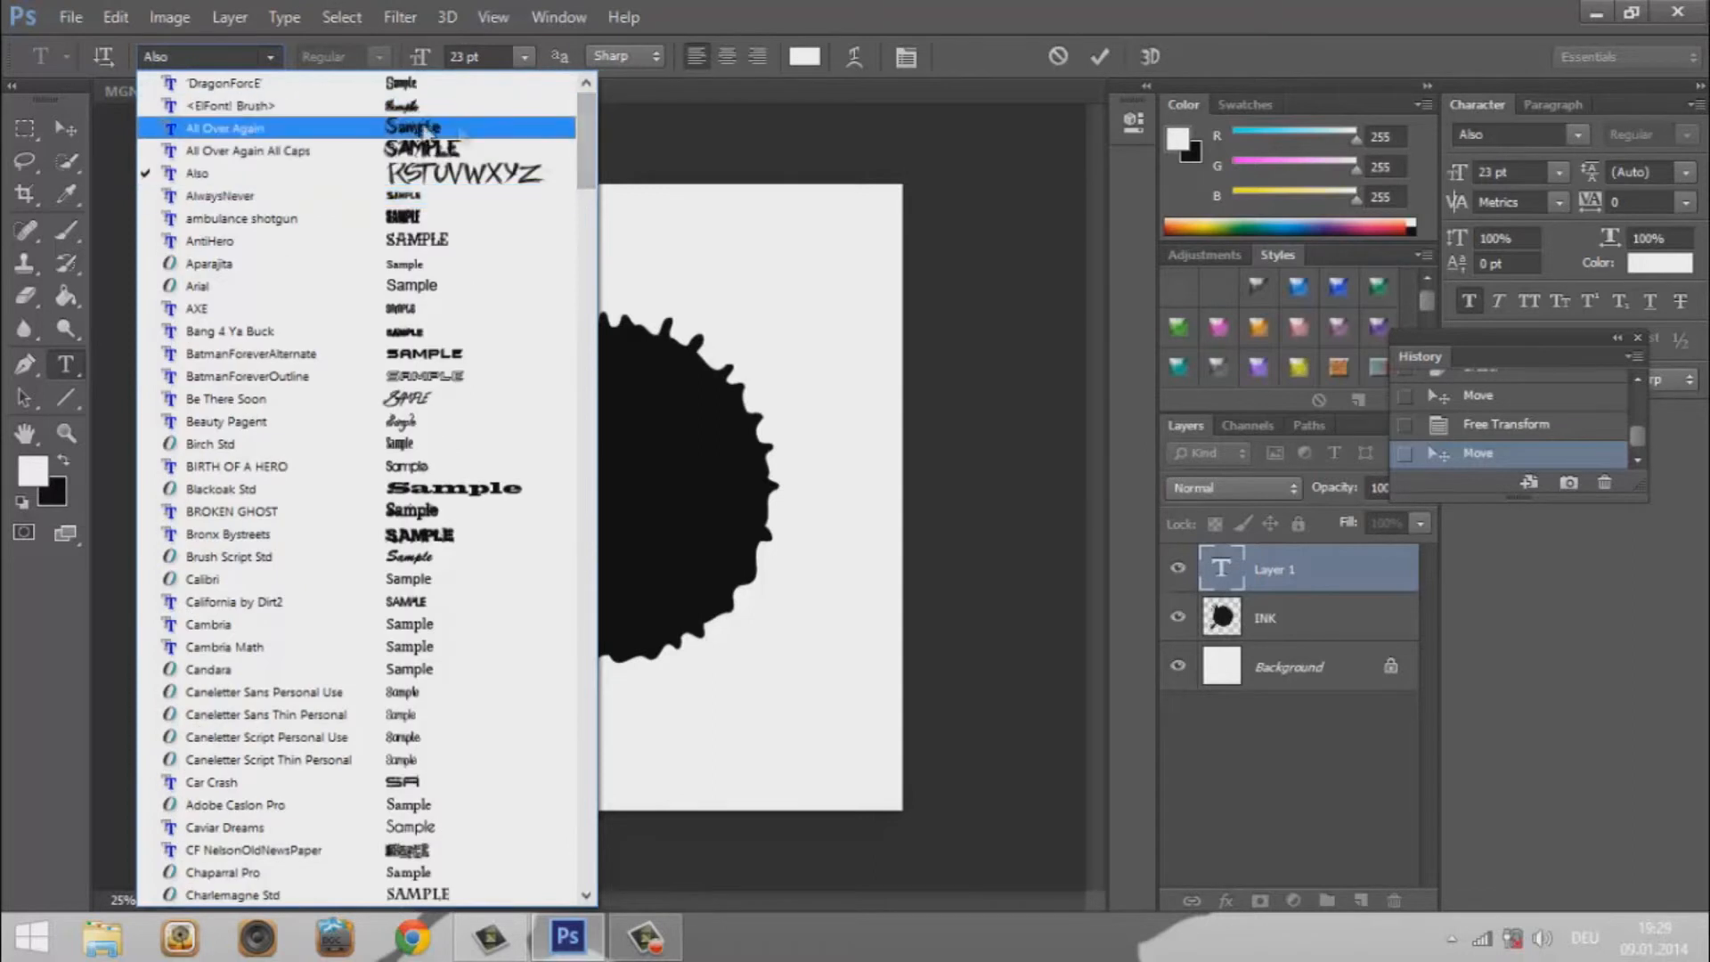
{"action": "left_click", "coordinate": [249, 175]}
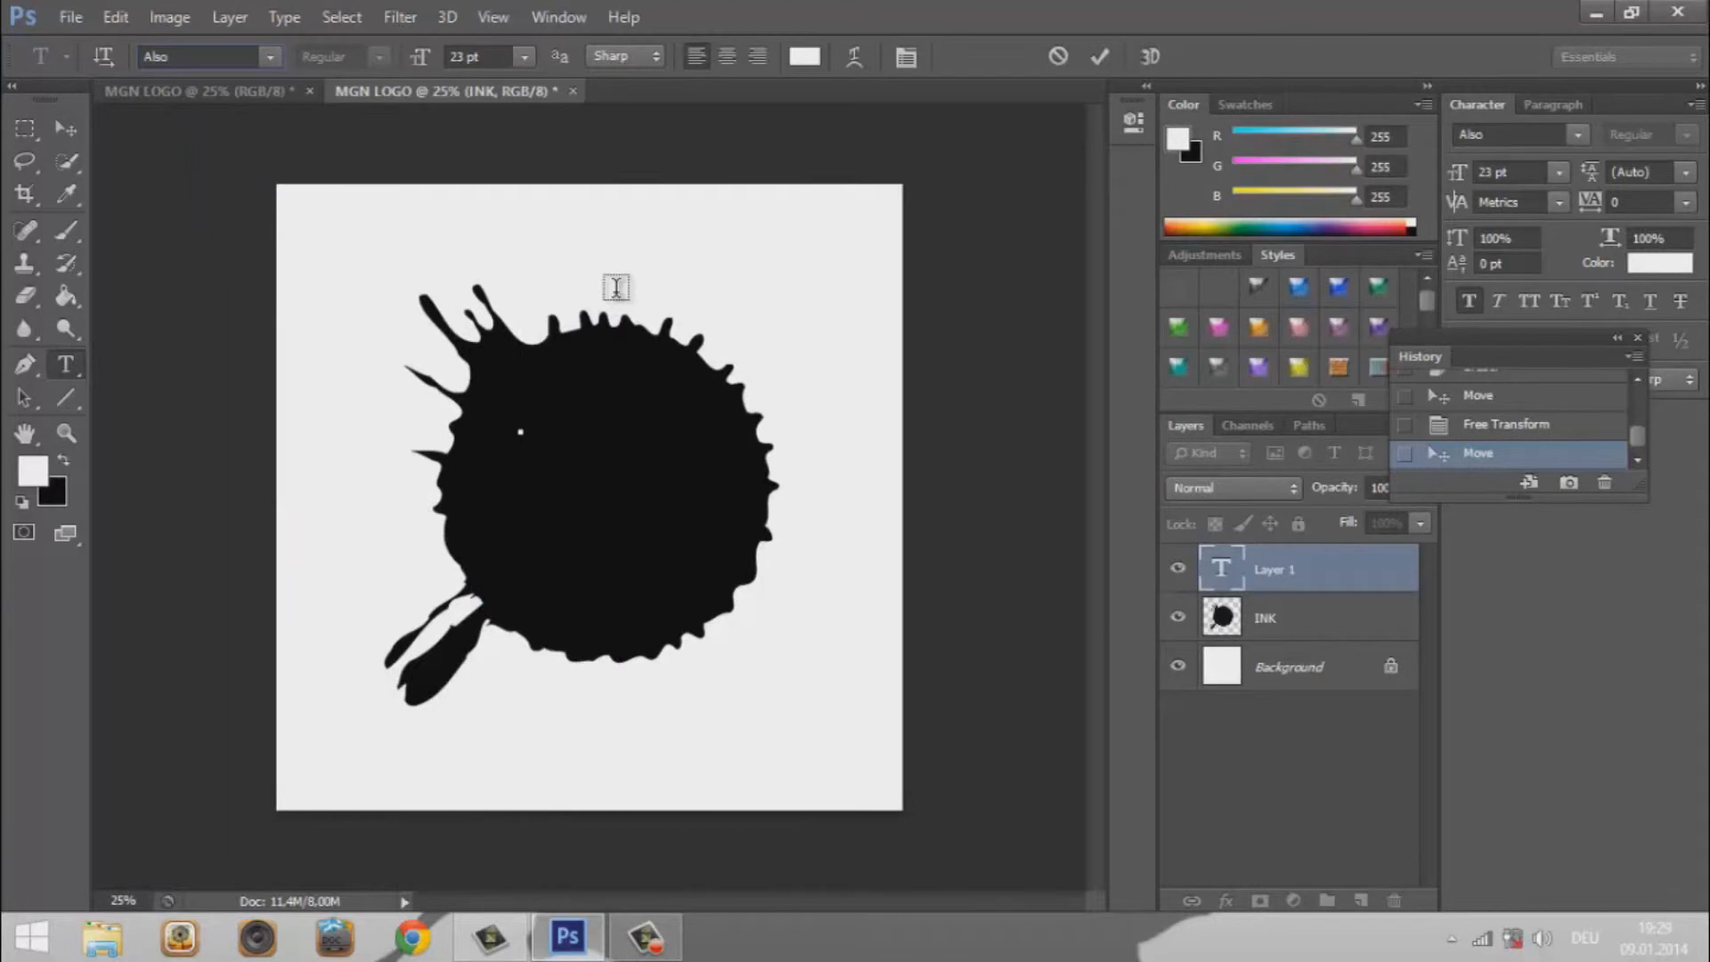
{"action": "type", "text": "MGN"}
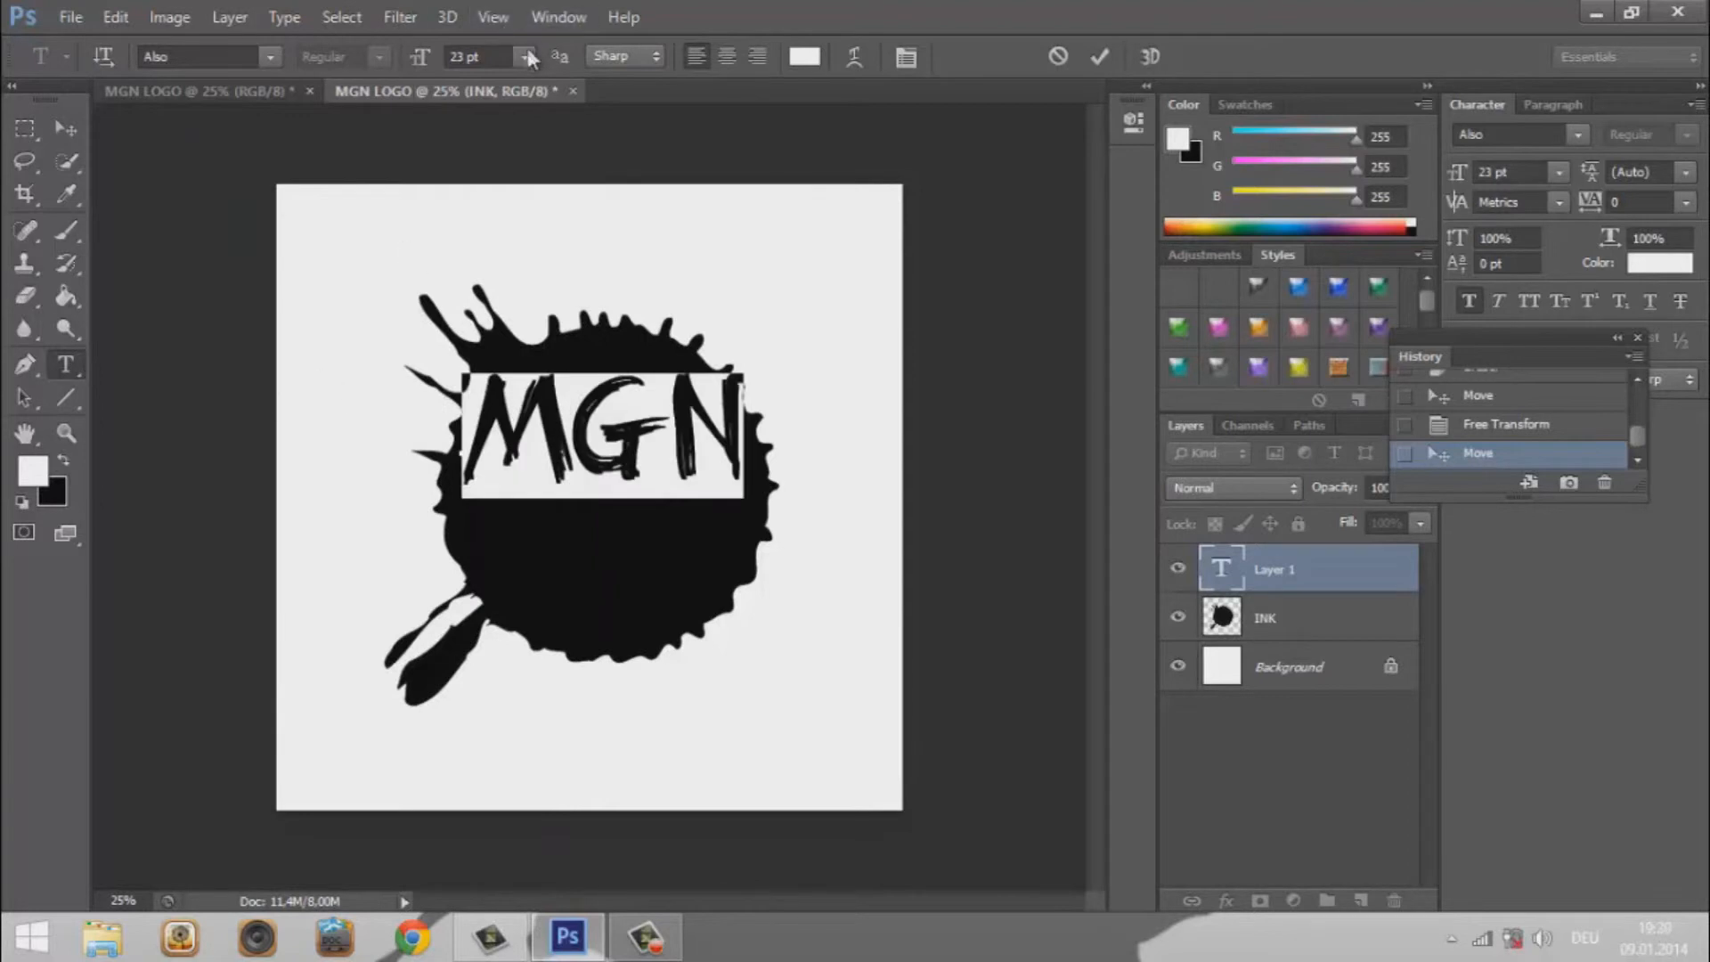
Step: Set the MGN text to 18 pt and centre it horizontally in the upper half of the splat
{"action": "left_click", "coordinate": [527, 56]}
{"action": "left_click", "coordinate": [532, 312]}
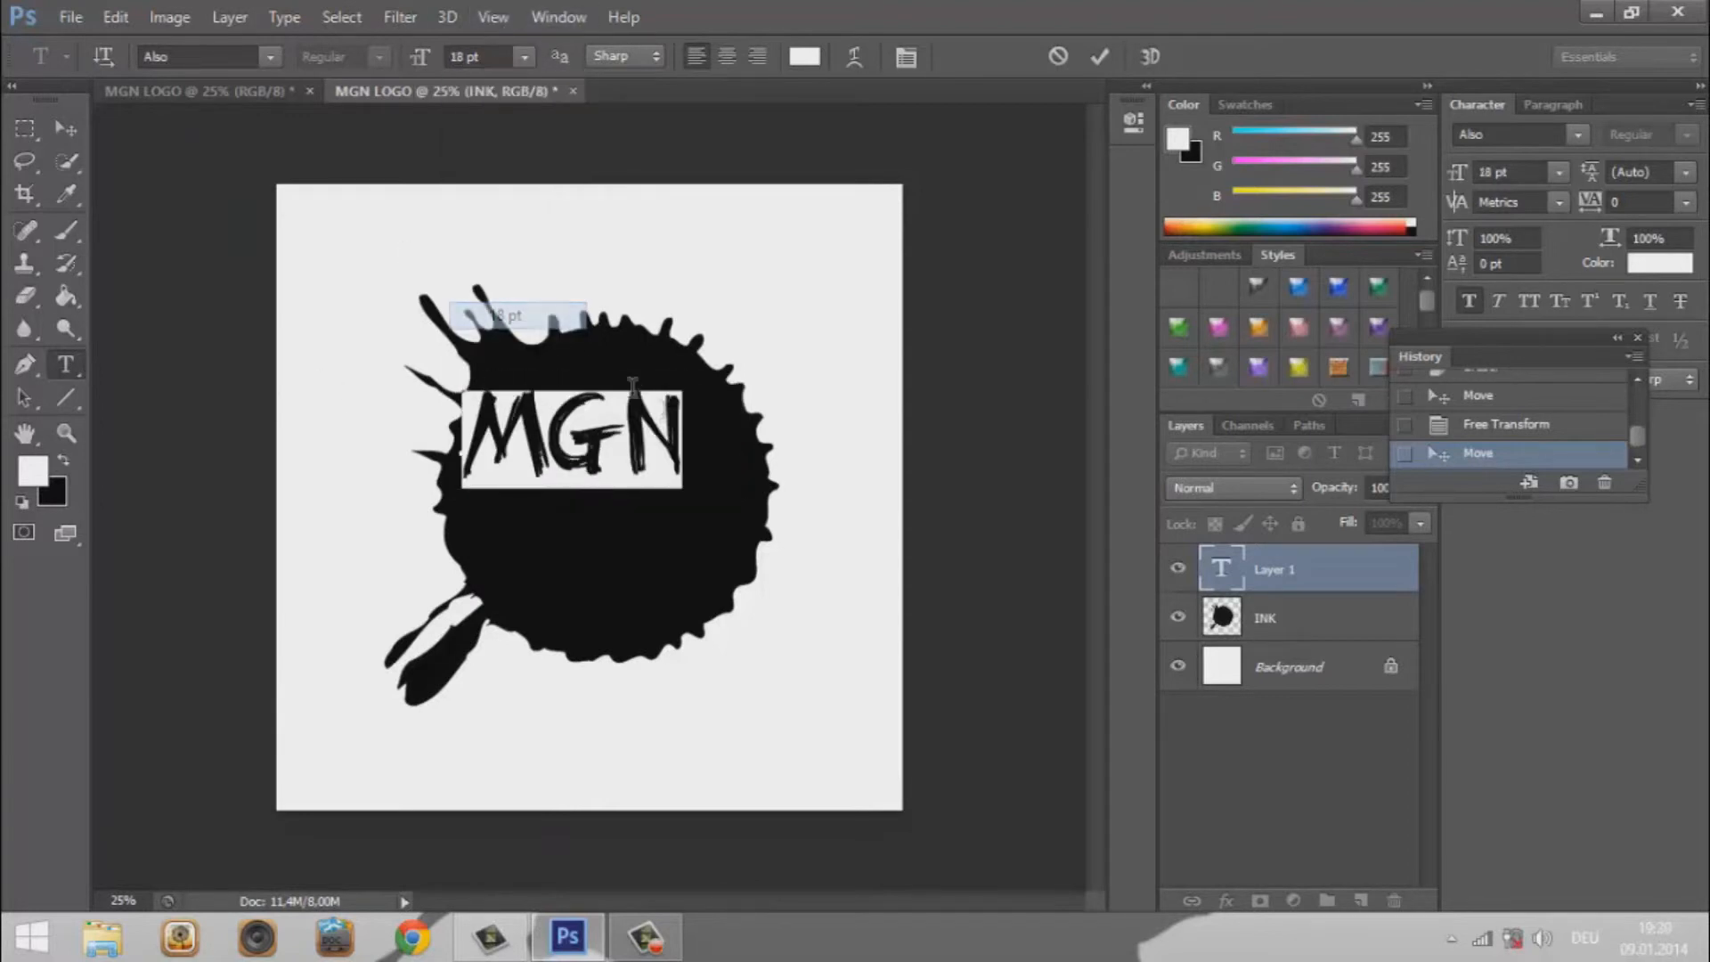
{"action": "left_click", "coordinate": [68, 131]}
{"action": "mouse_move", "coordinate": [592, 419]}
{"action": "left_mouse_down"}
{"action": "mouse_move", "coordinate": [631, 419]}
{"action": "mouse_move", "coordinate": [618, 430]}
{"action": "left_mouse_up"}
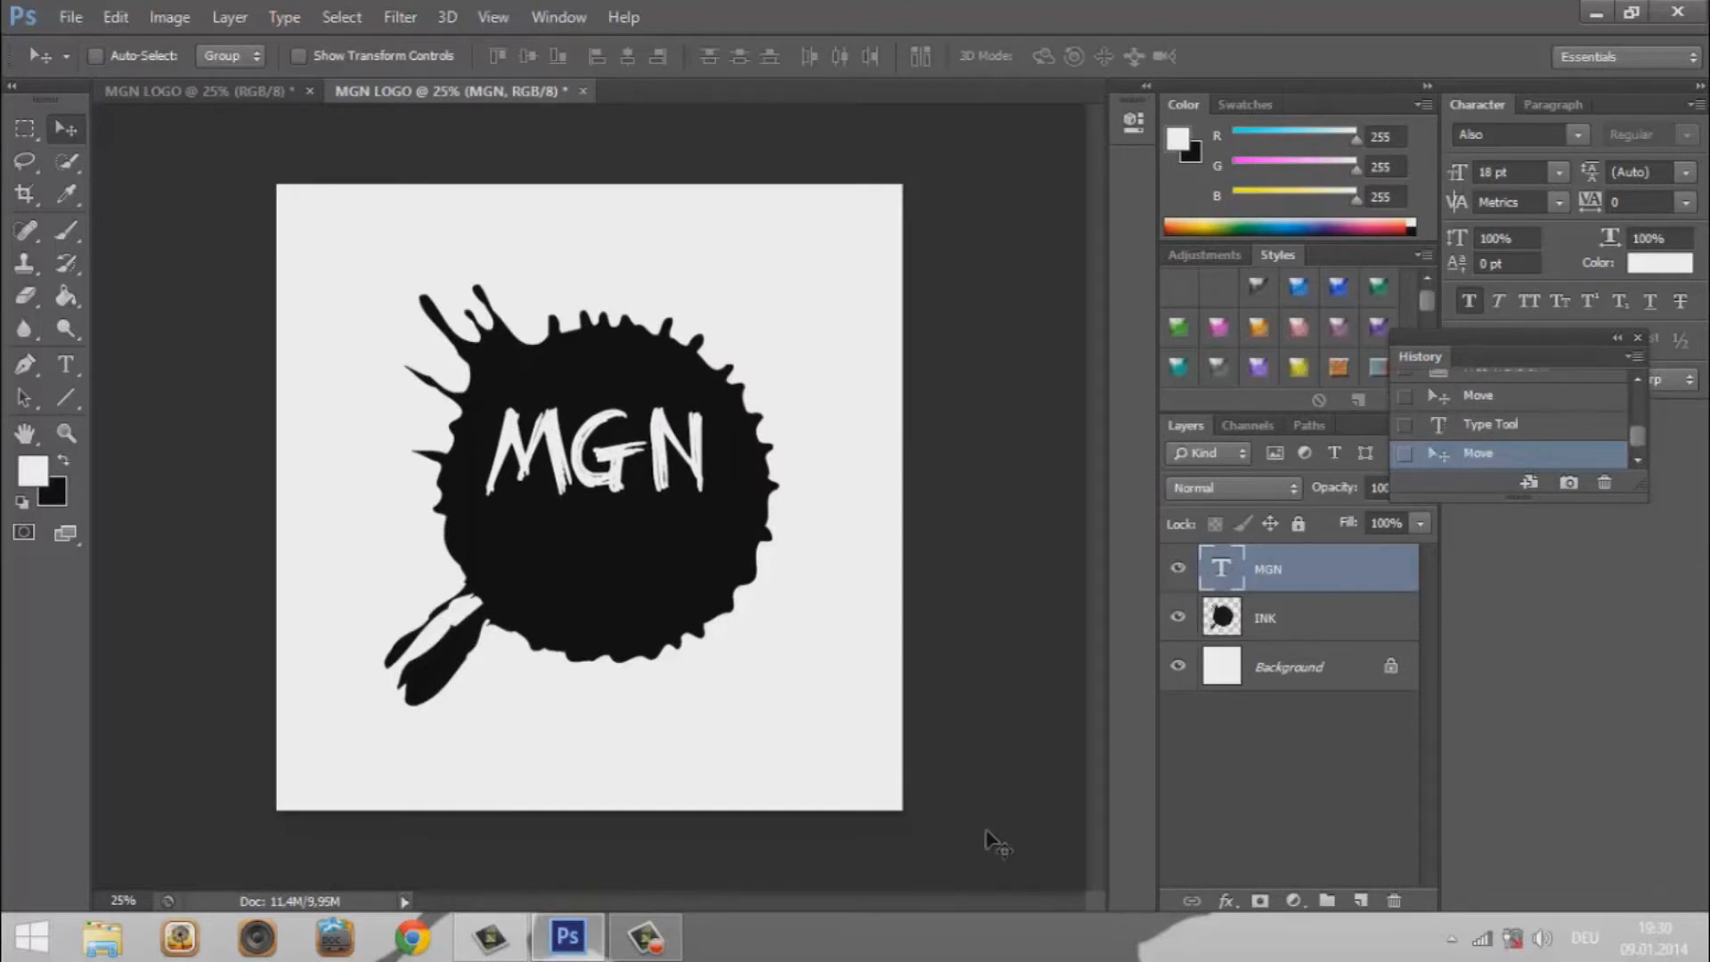
{"action": "left_click_drag", "start_coordinate": [986, 830], "coordinate": [989, 832]}
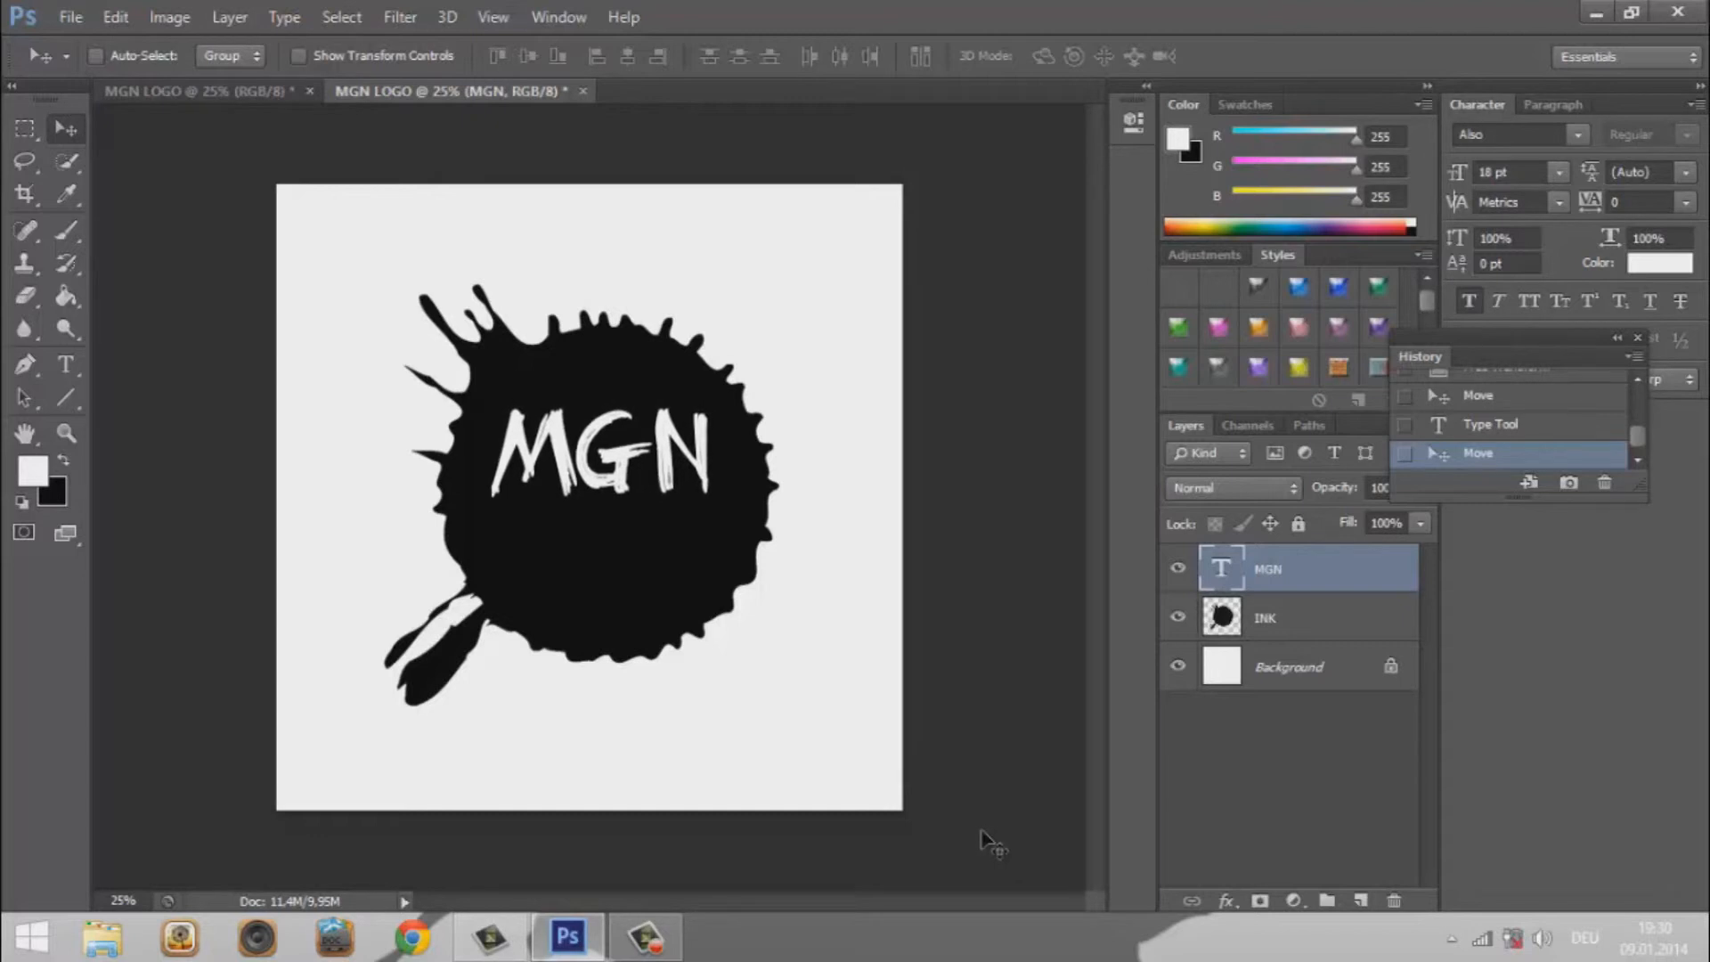
Step: Draw a white horizontal line 150 px thick and about 728 px long beneath the MGN text with the Line tool
{"action": "left_click", "coordinate": [63, 398]}
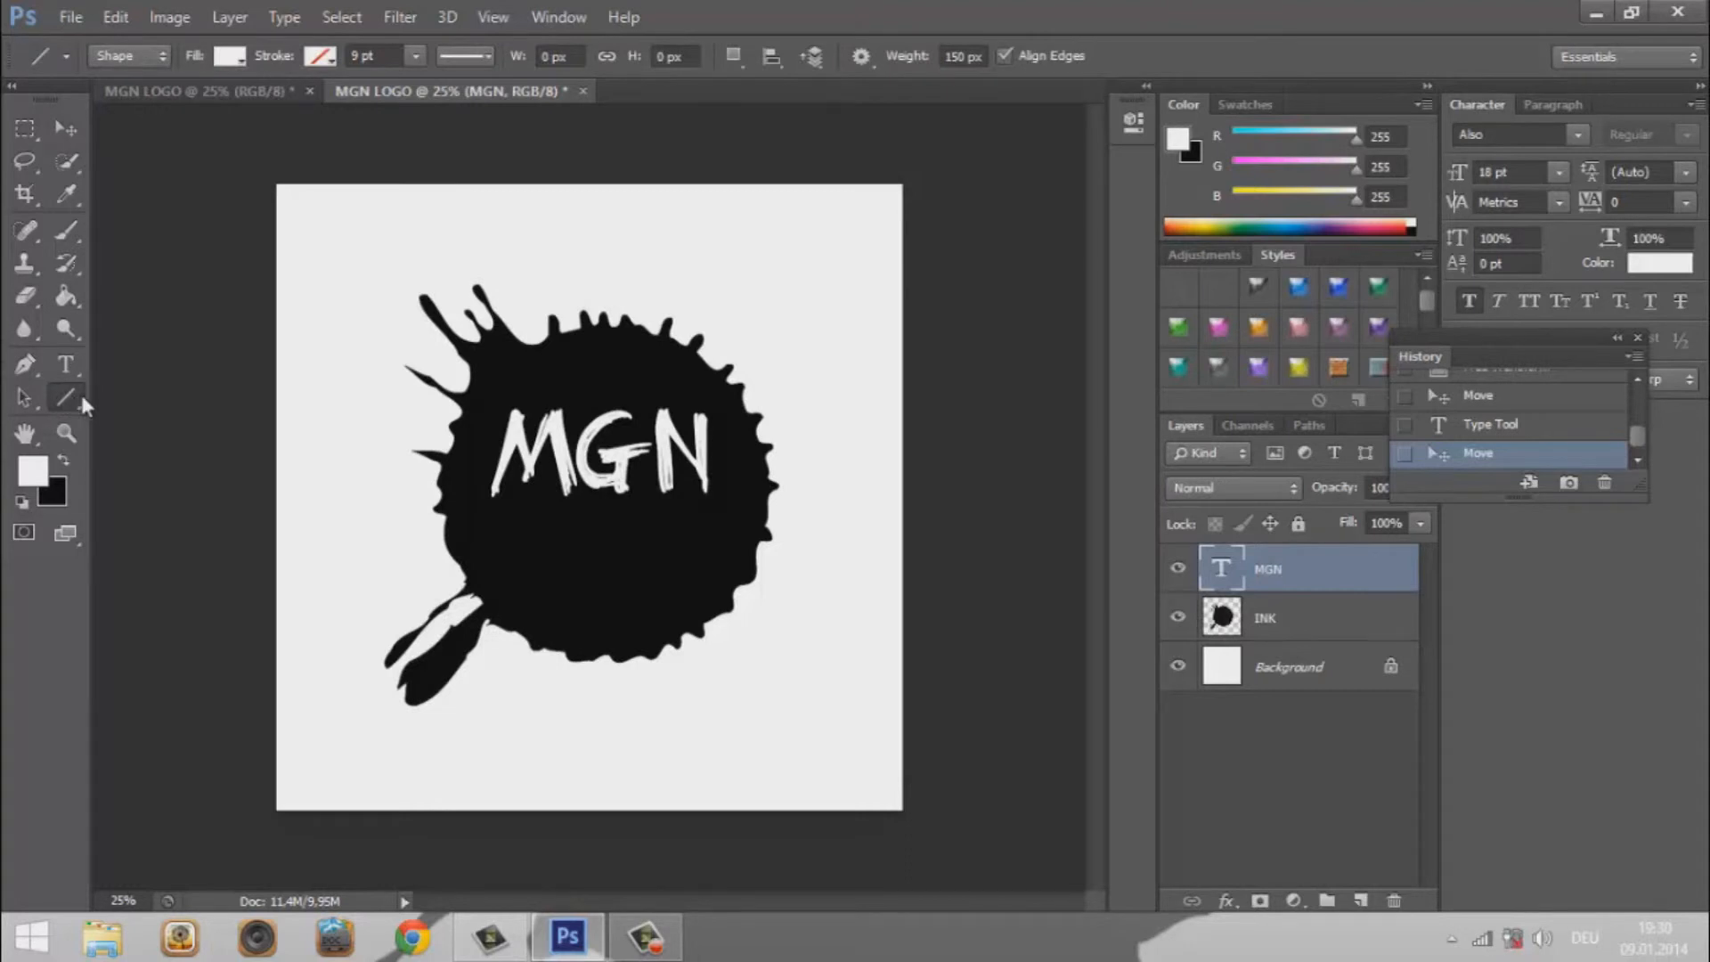
{"action": "left_click_drag", "start_coordinate": [668, 57], "coordinate": [608, 54]}
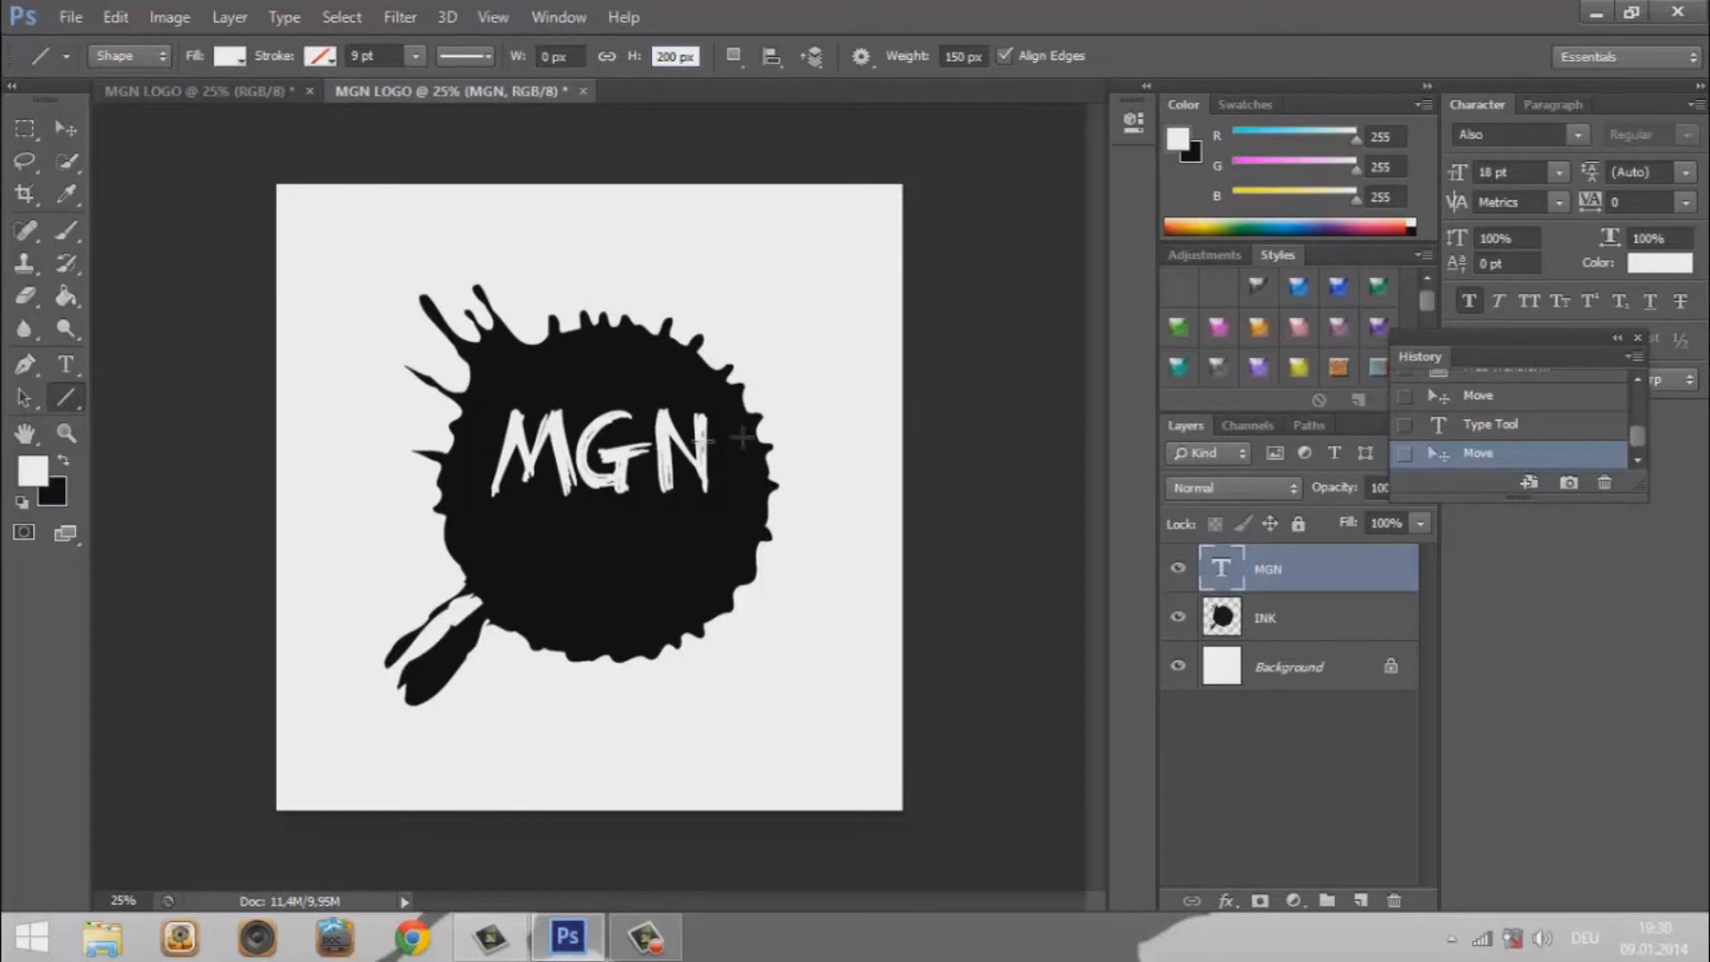
{"action": "left_click_drag", "start_coordinate": [485, 544], "coordinate": [713, 542]}
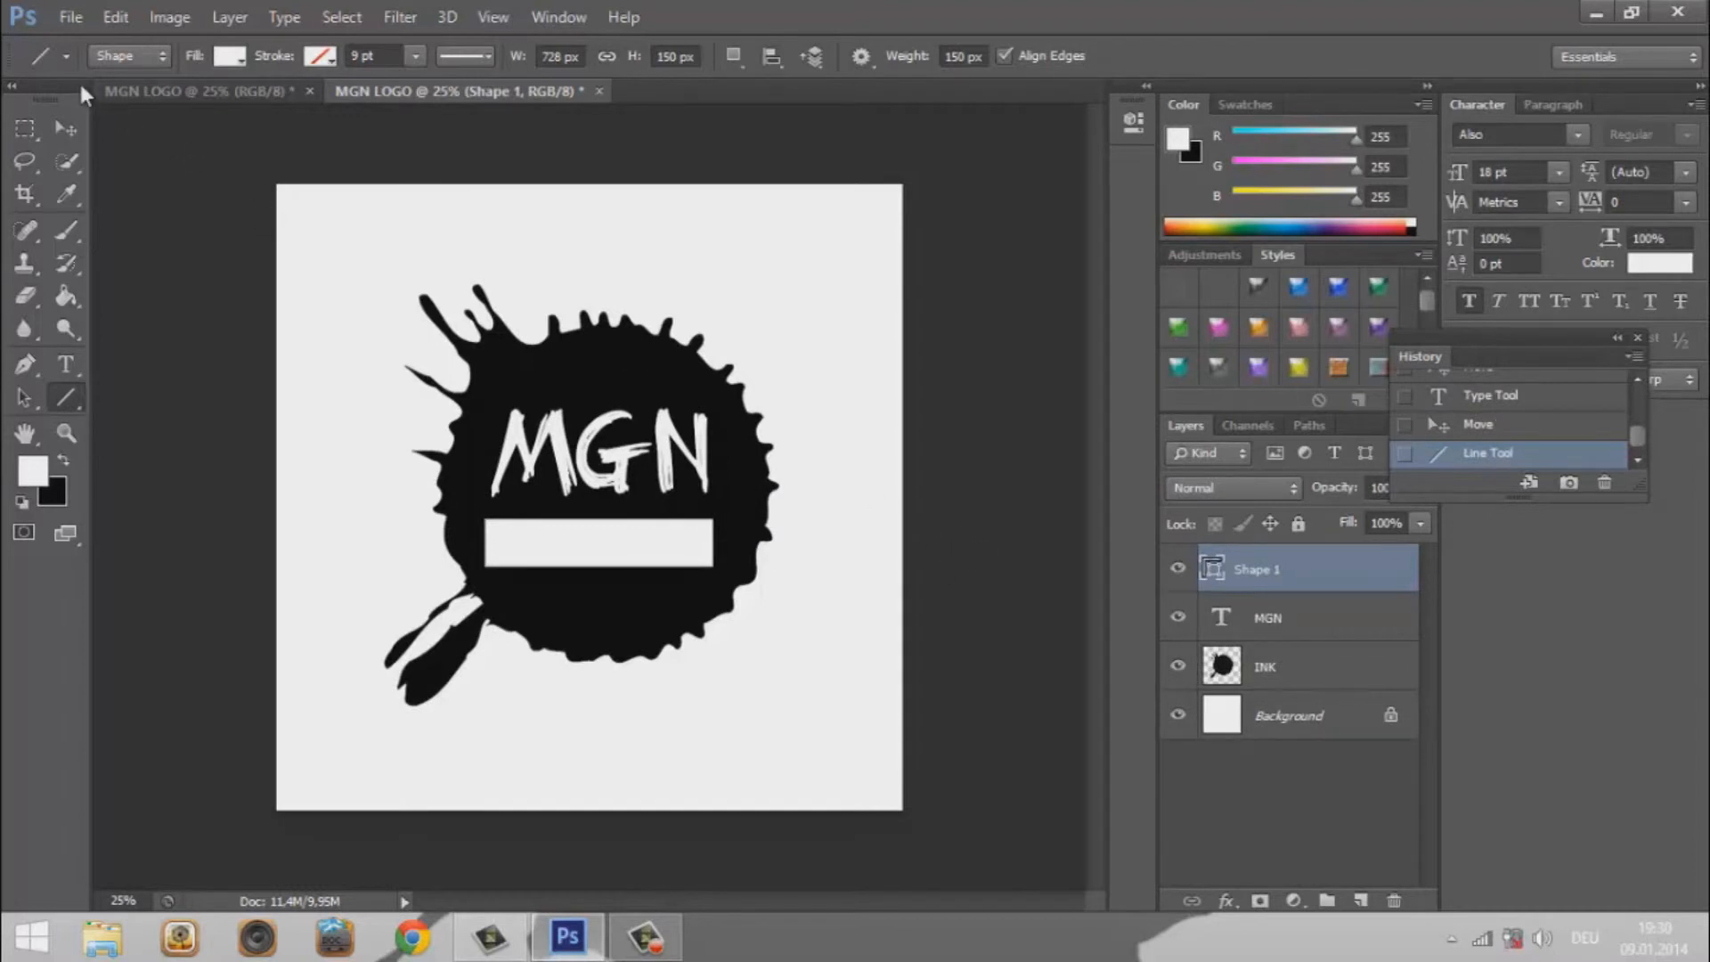
Step: Nudge the white bar and the MGN text slightly to the right so they line up on the splat
{"action": "left_click", "coordinate": [70, 131]}
{"action": "key", "text": "Right"}
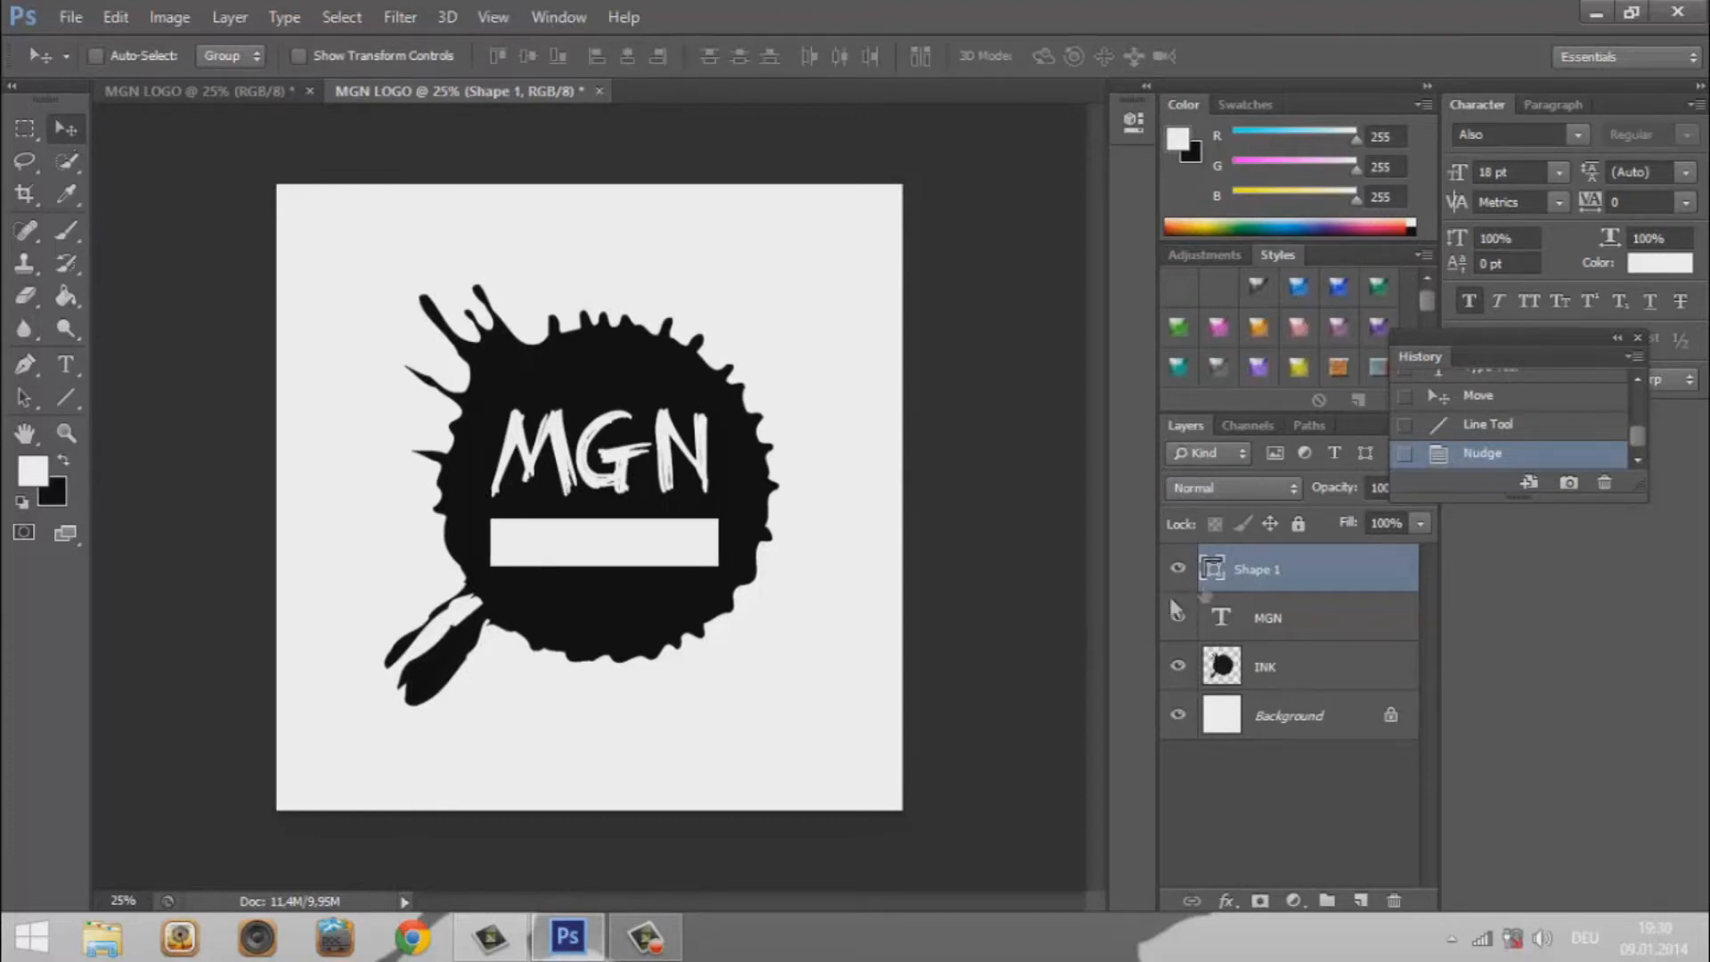
{"action": "left_click", "coordinate": [1281, 620]}
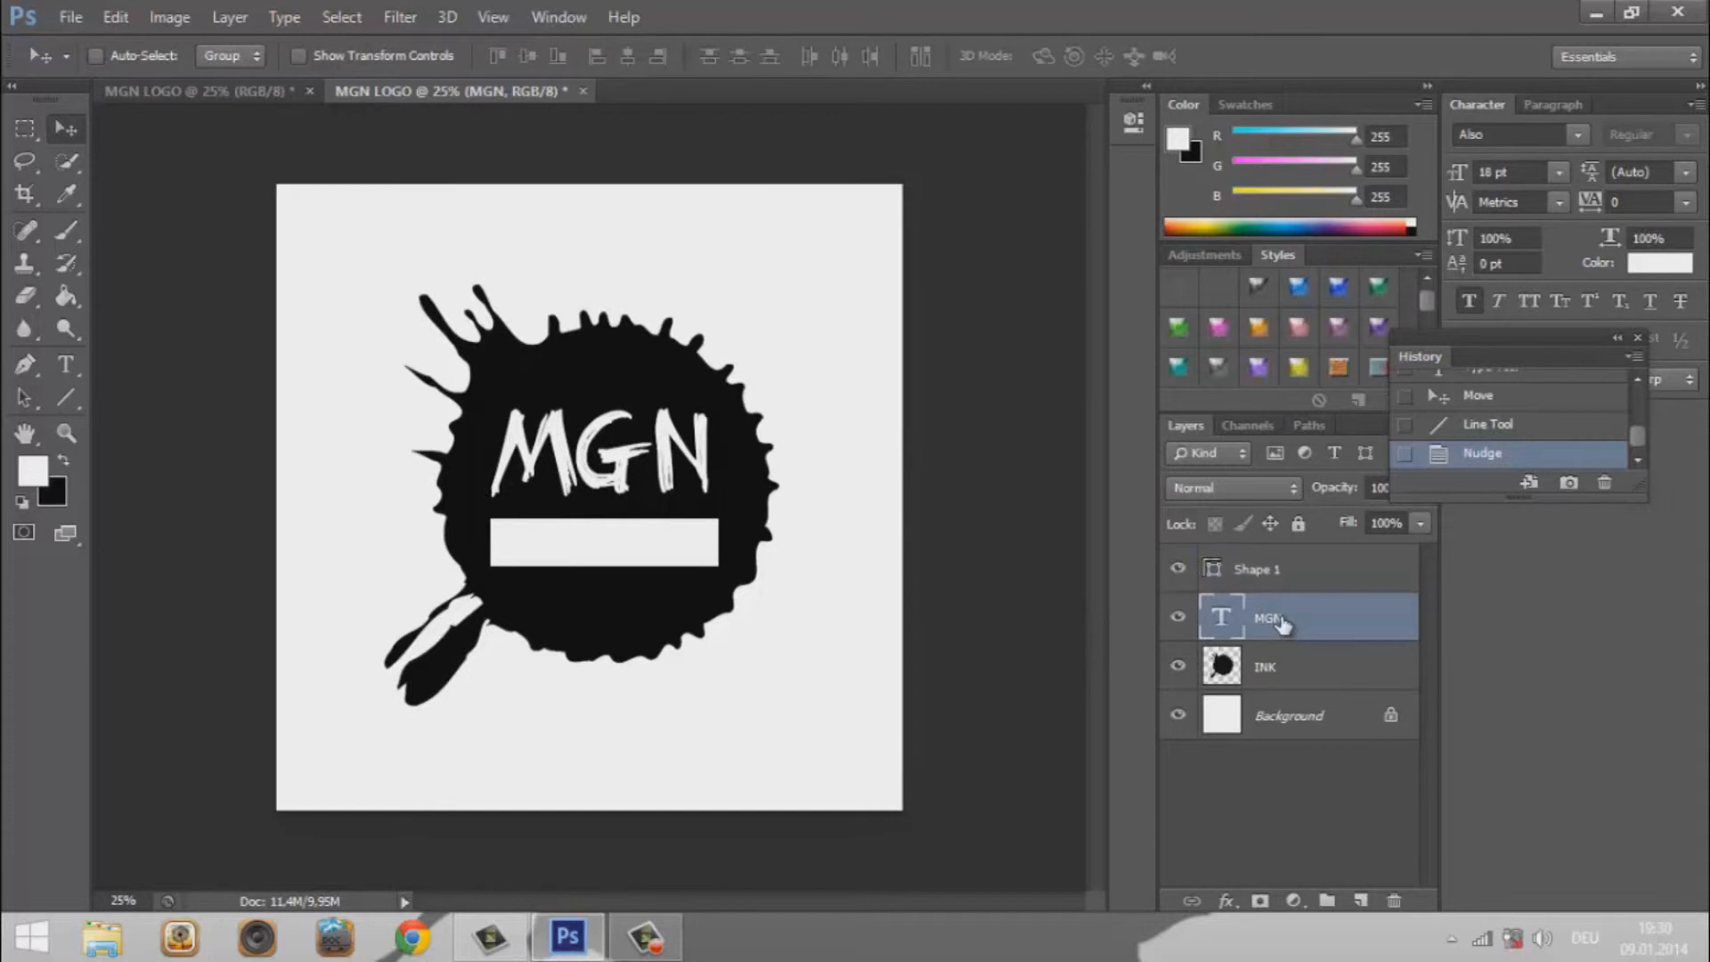
{"action": "key", "text": "shift+Right"}
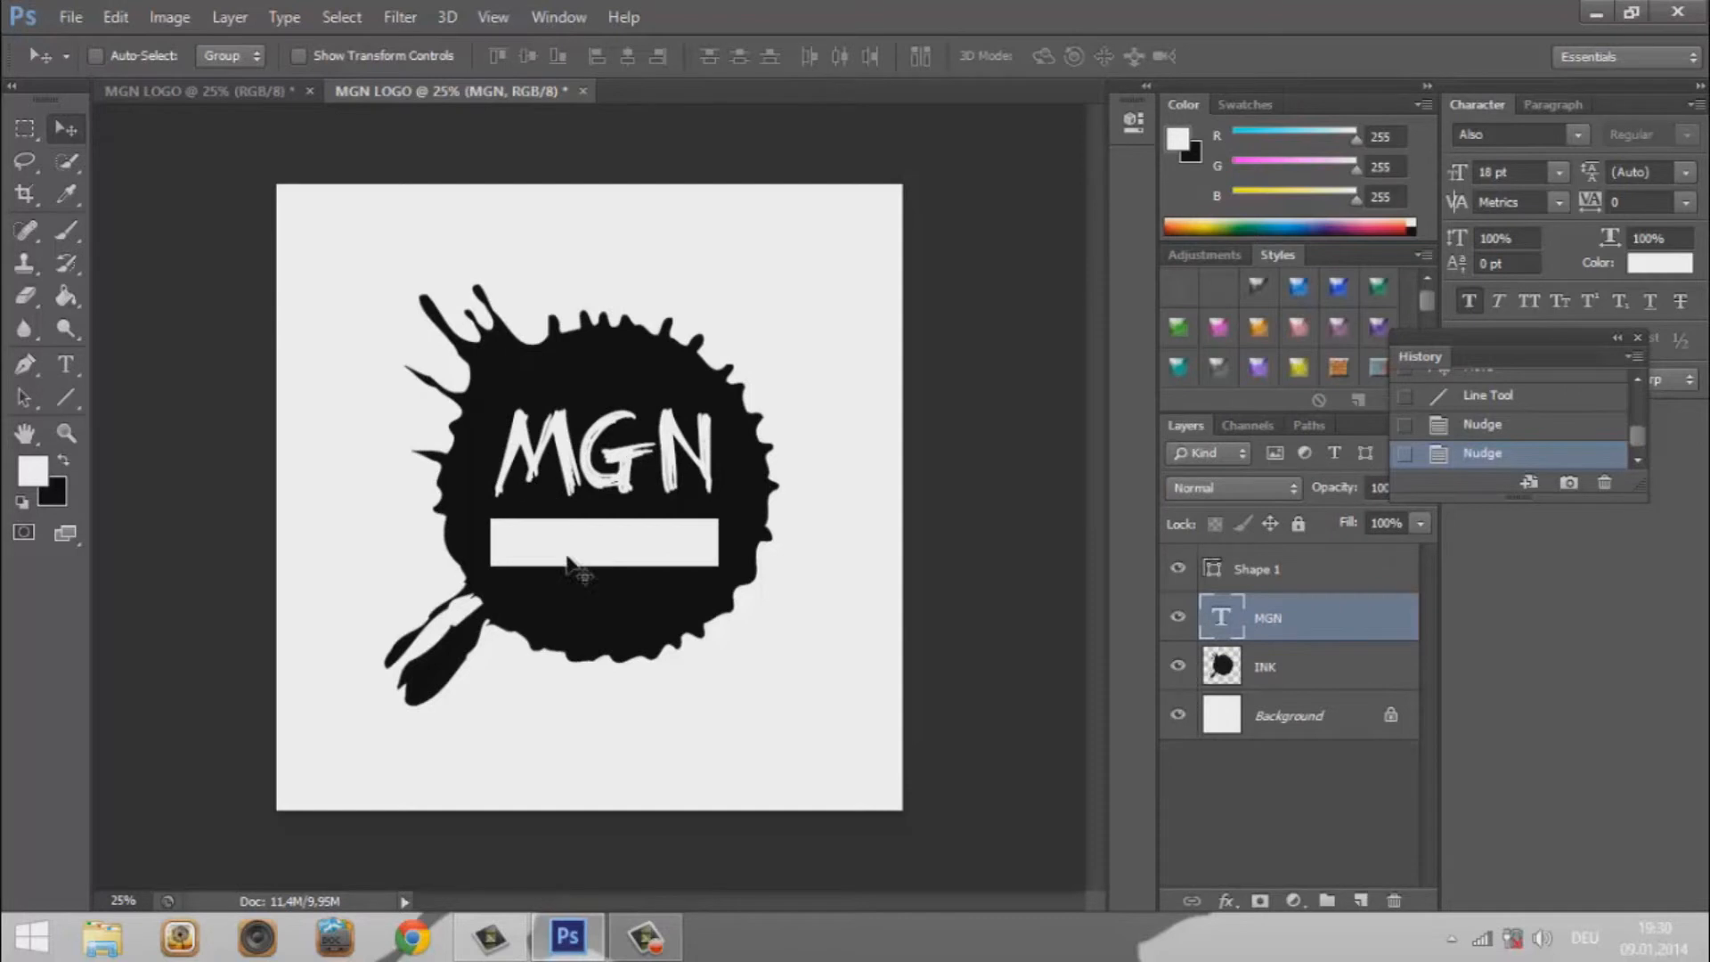
Step: Choose the Vermin Vibes 2 Nightclub font and add the text DES at 18 pt just below the white bar
{"action": "left_click", "coordinate": [66, 364]}
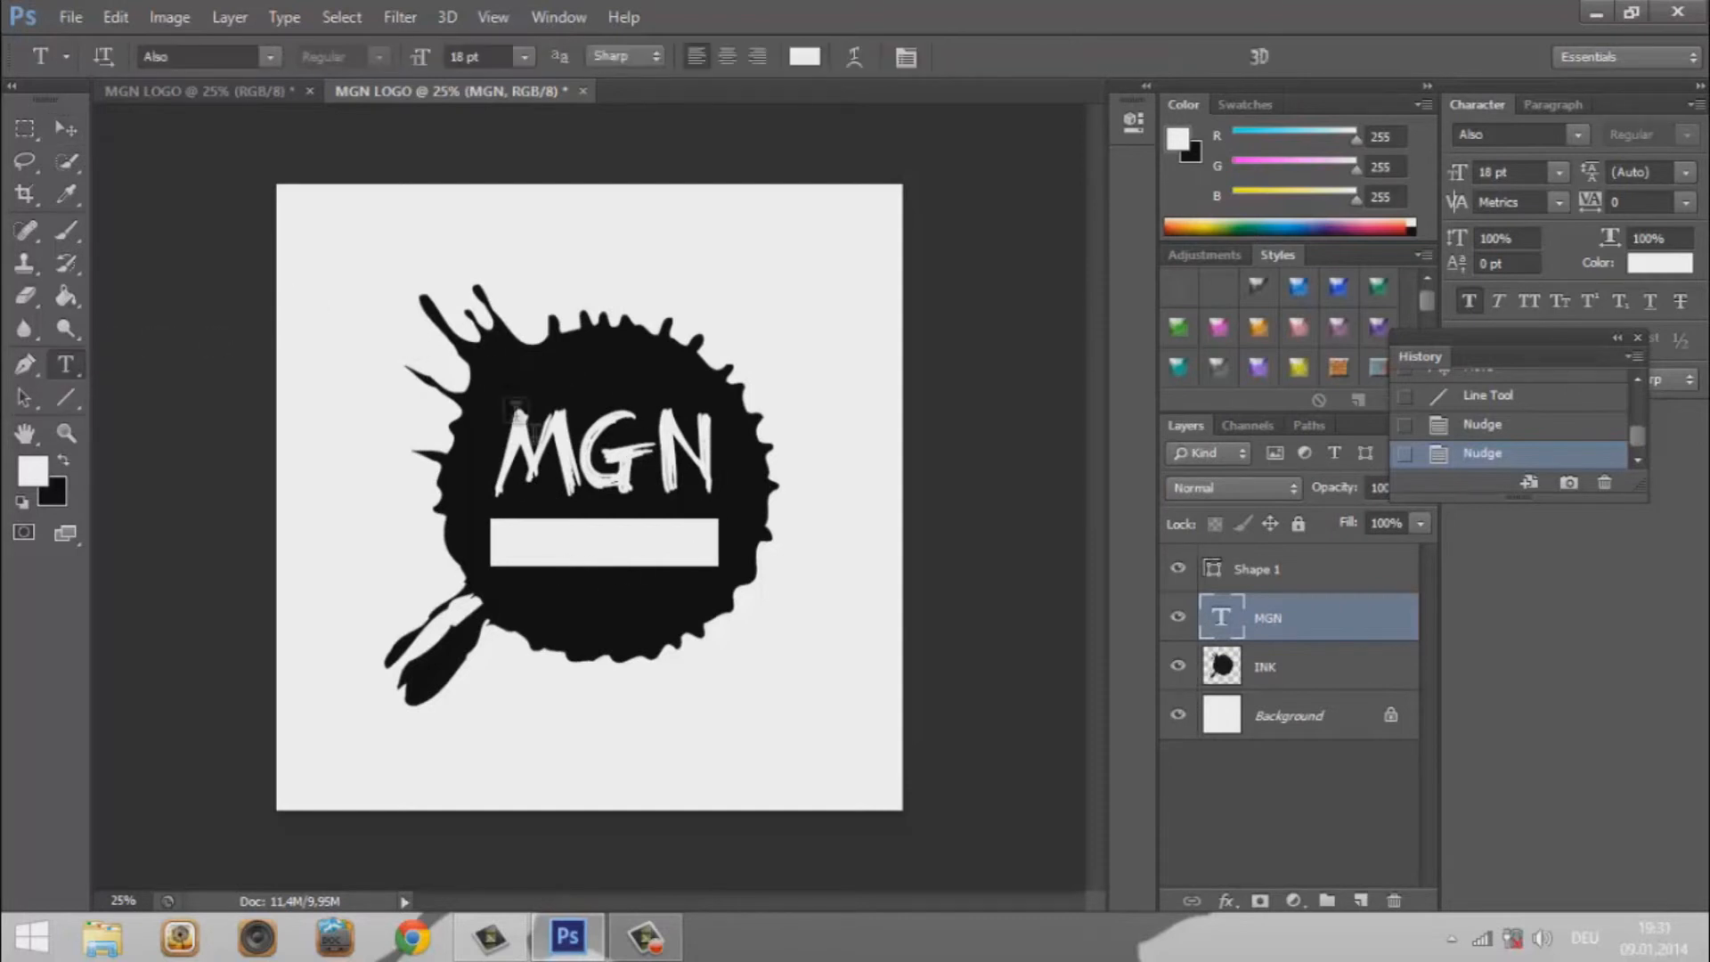
{"action": "left_click", "coordinate": [66, 459]}
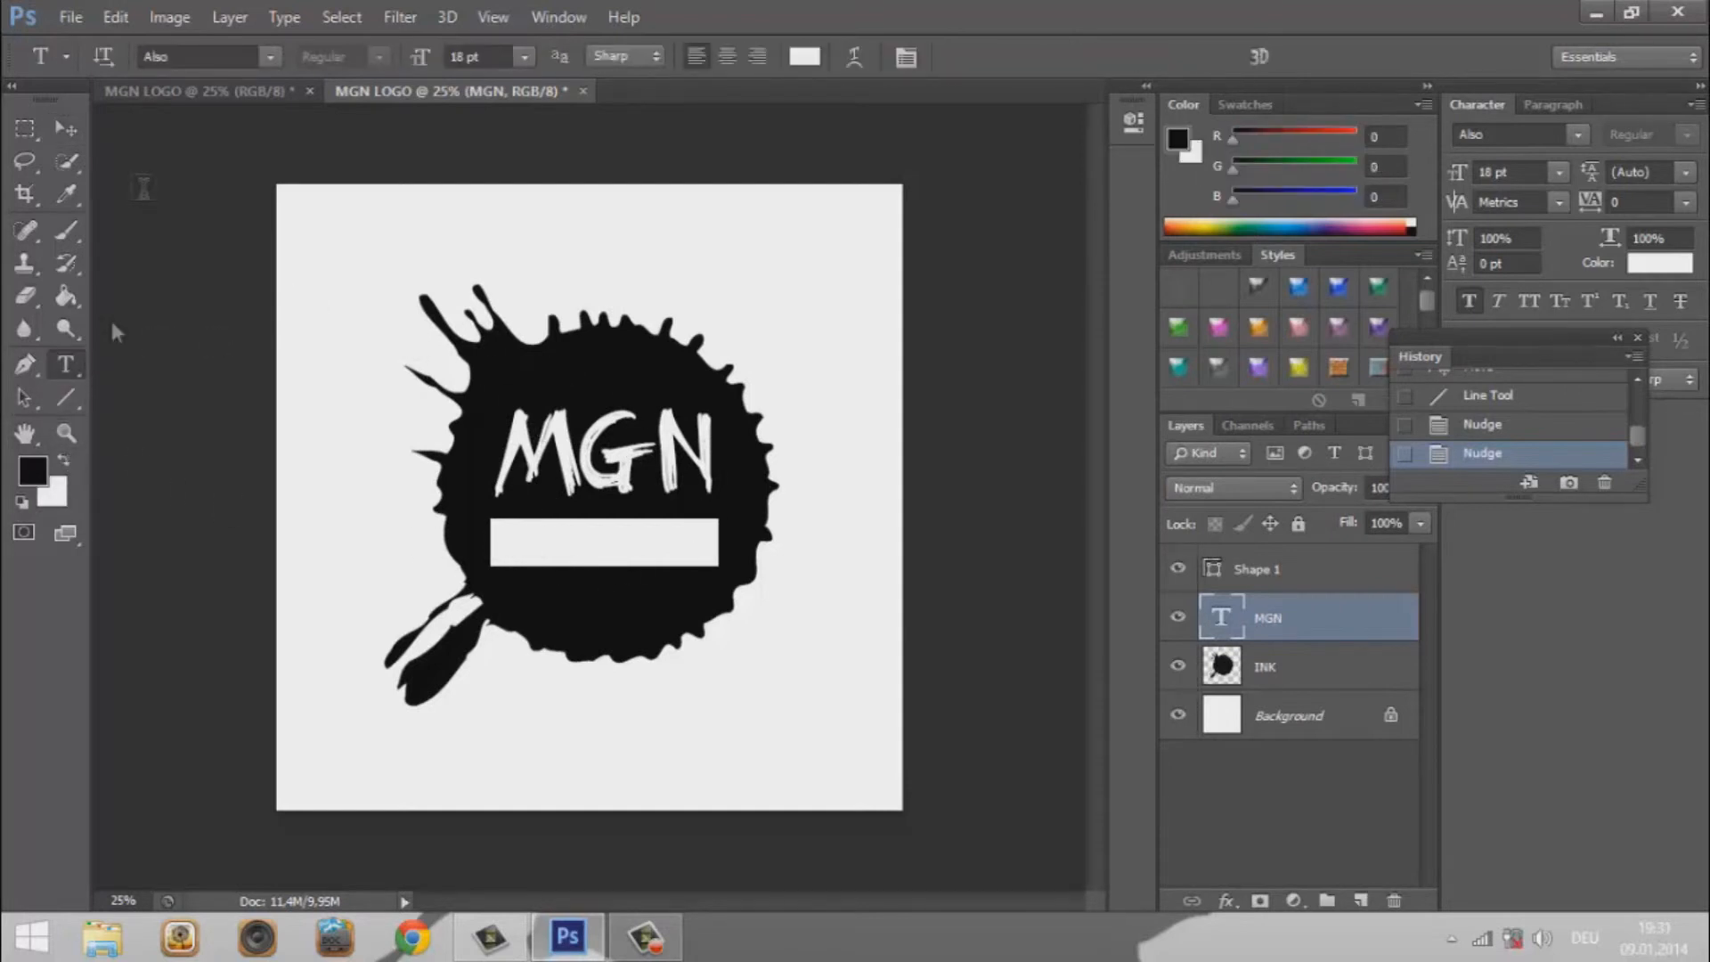
{"action": "left_click", "coordinate": [268, 56]}
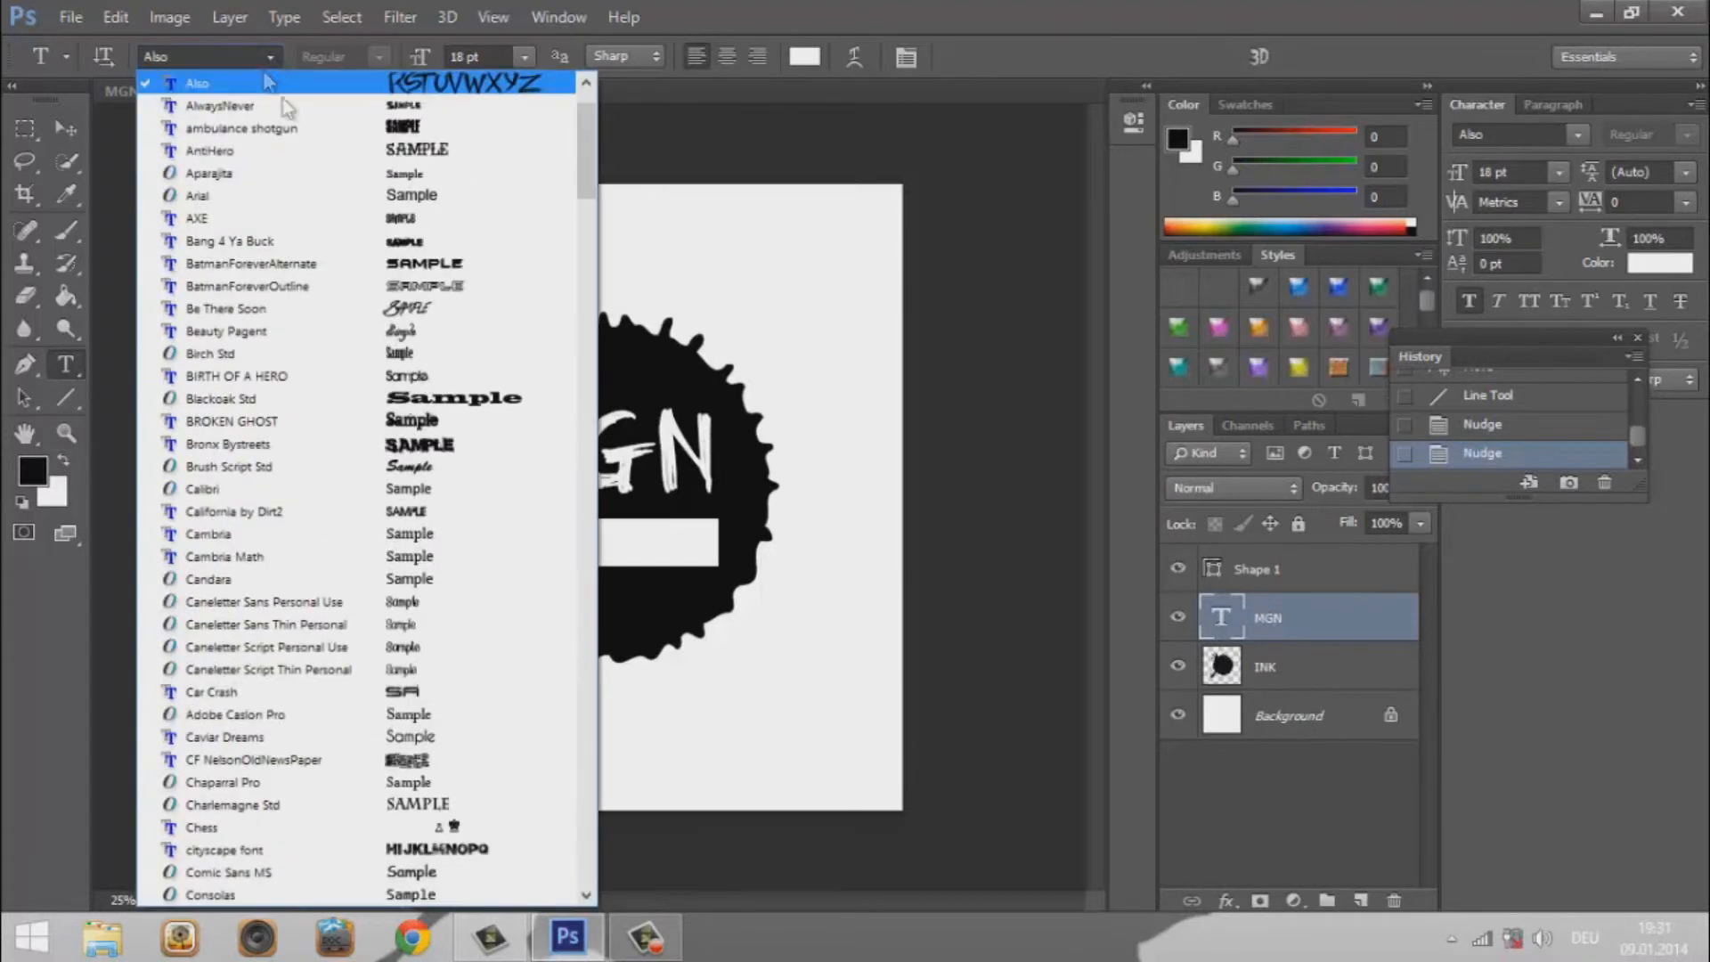
{"action": "left_click_drag", "start_coordinate": [590, 160], "coordinate": [580, 627]}
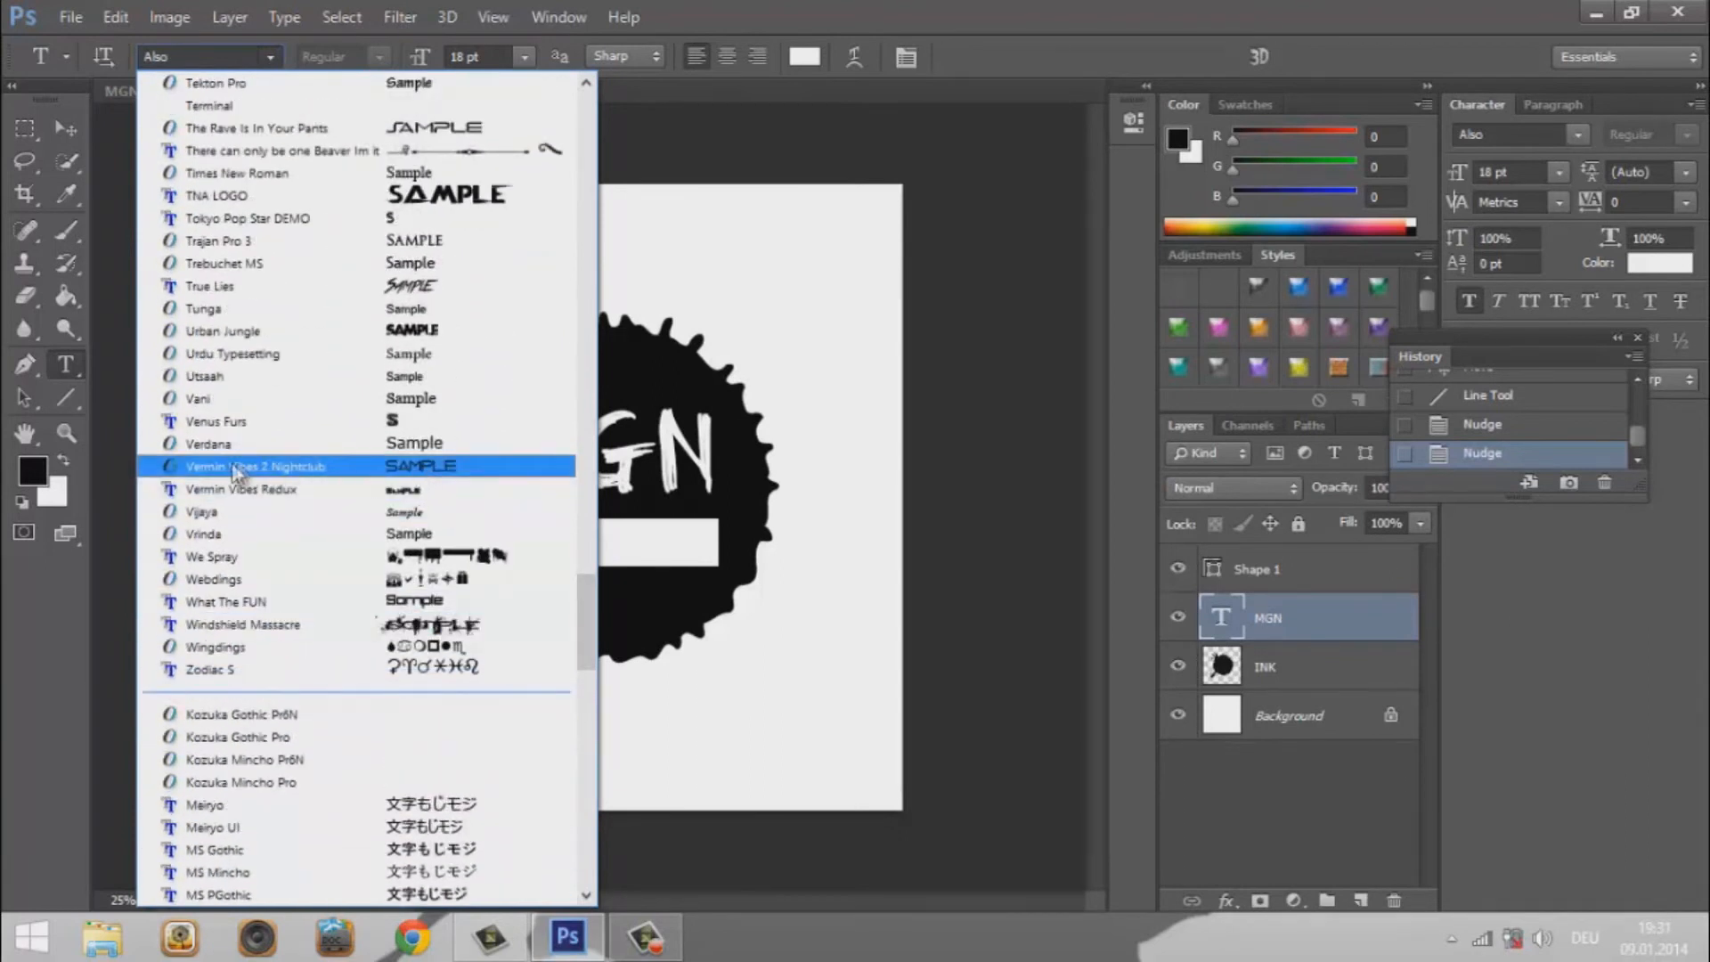
{"action": "left_click", "coordinate": [276, 469]}
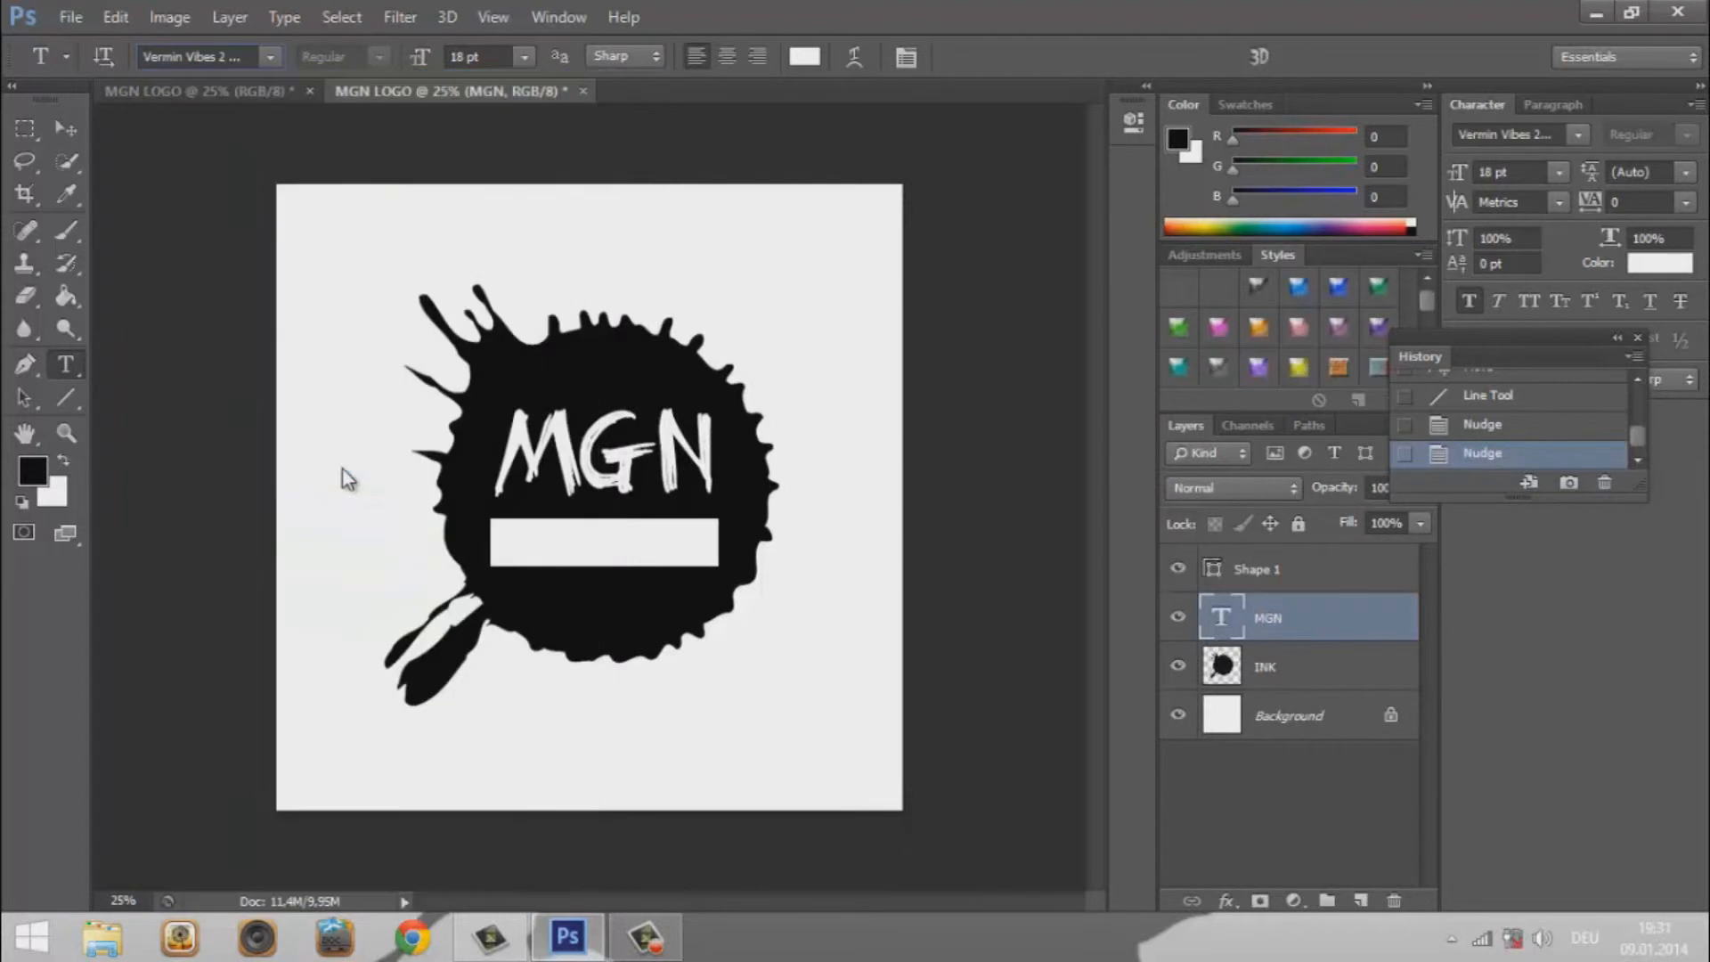
{"action": "left_click", "coordinate": [510, 545]}
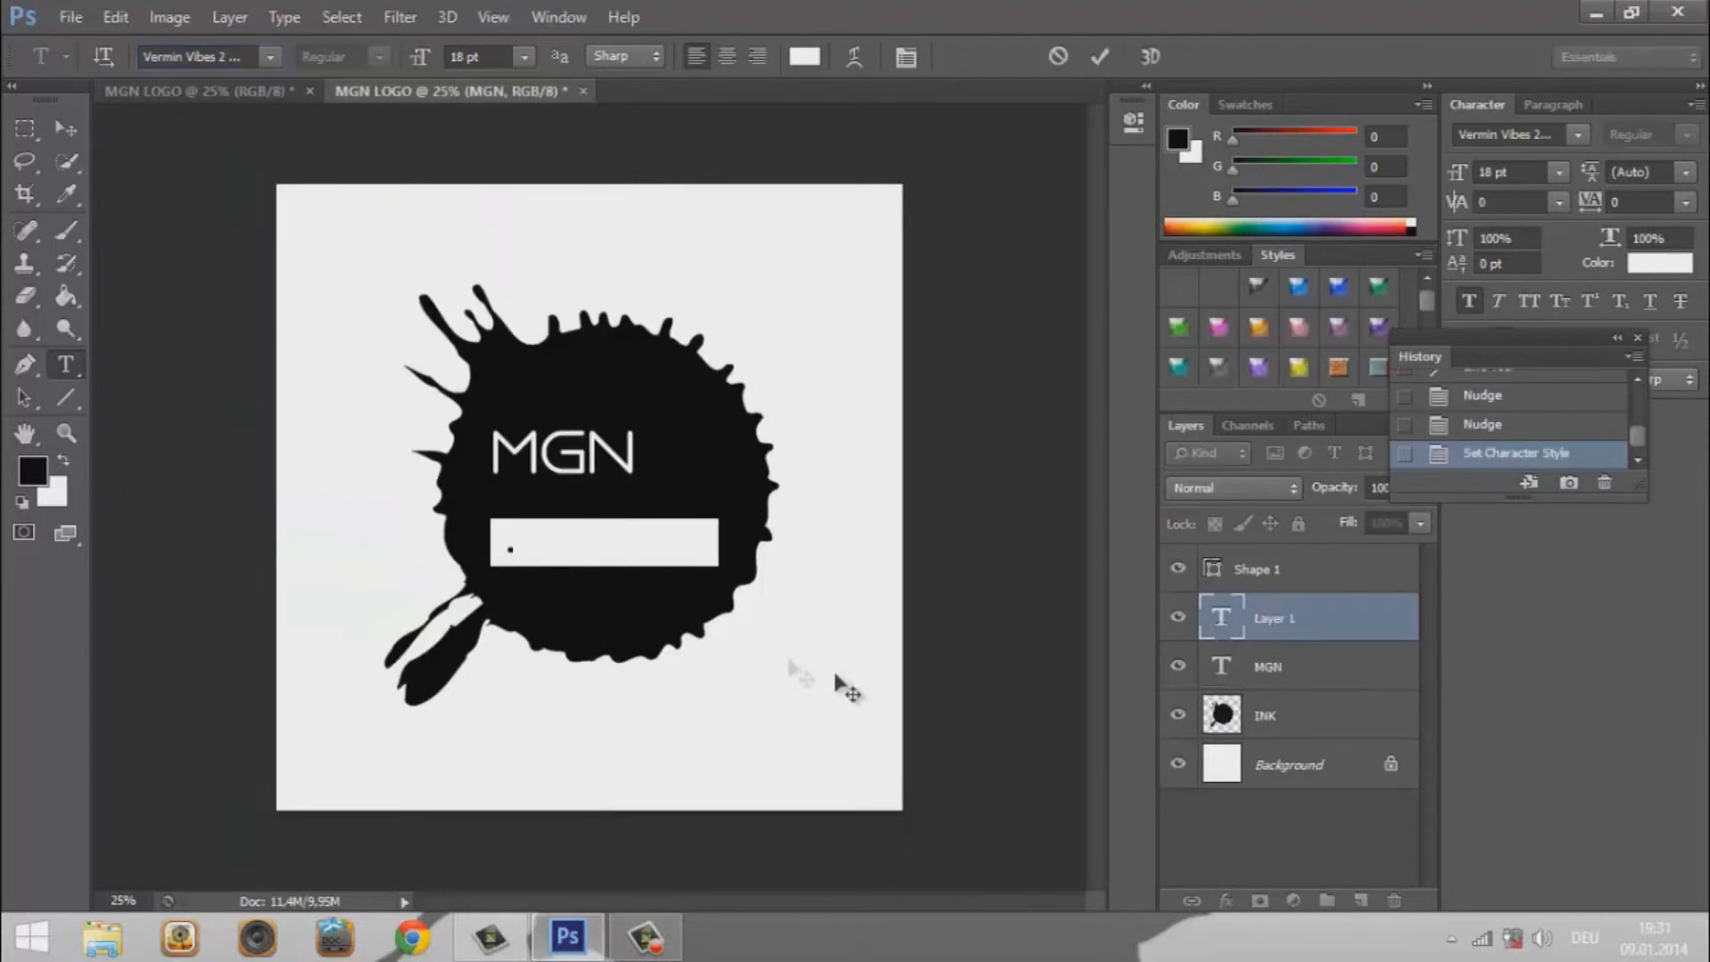
{"action": "type", "text": "DES"}
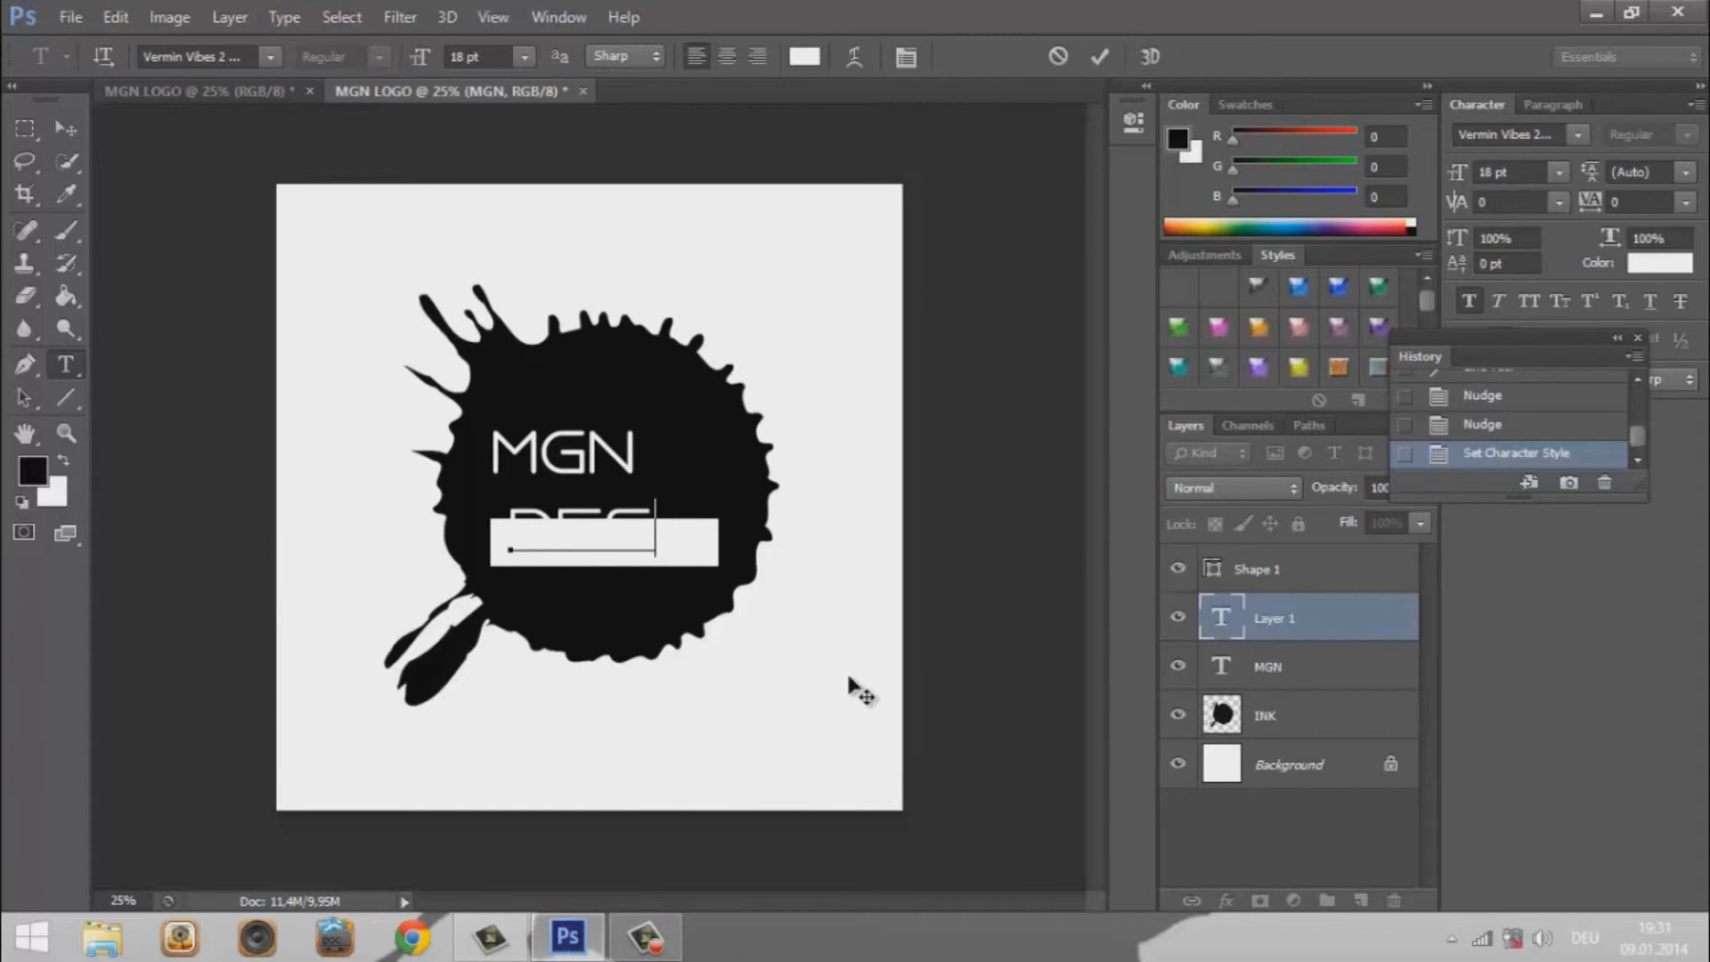
{"action": "left_click_drag", "start_coordinate": [664, 525], "coordinate": [663, 605]}
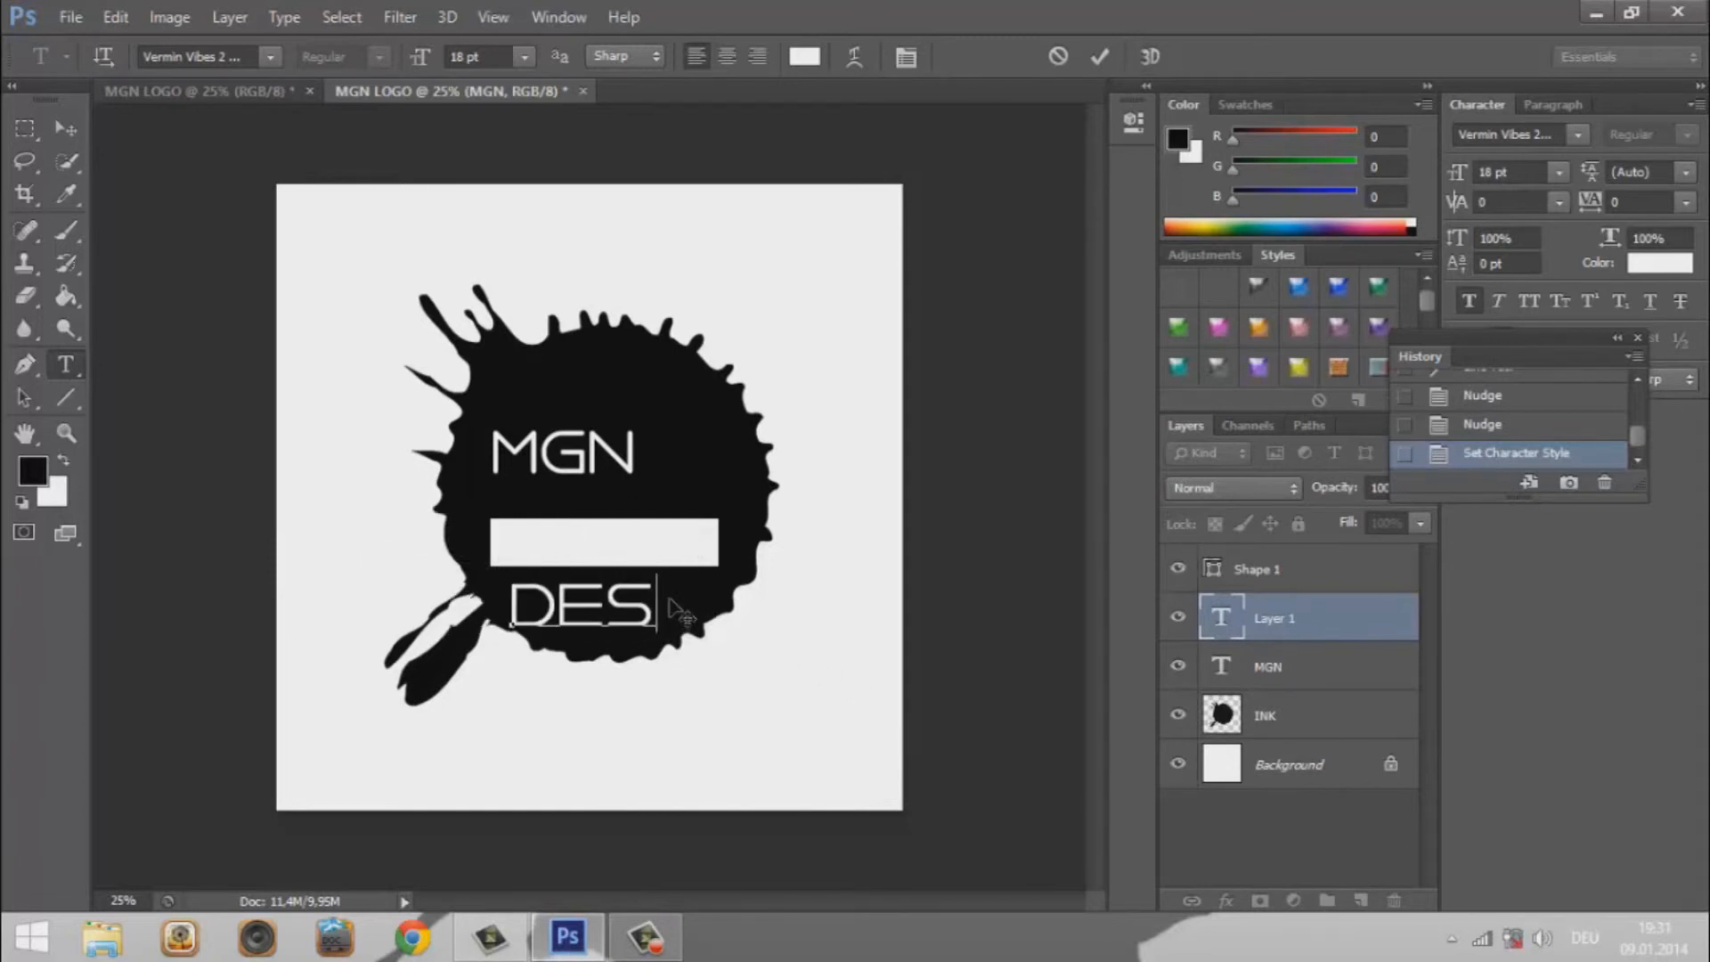
Step: Colour the DES text black and move it up onto the white bar
{"action": "key", "text": "ctrl+a"}
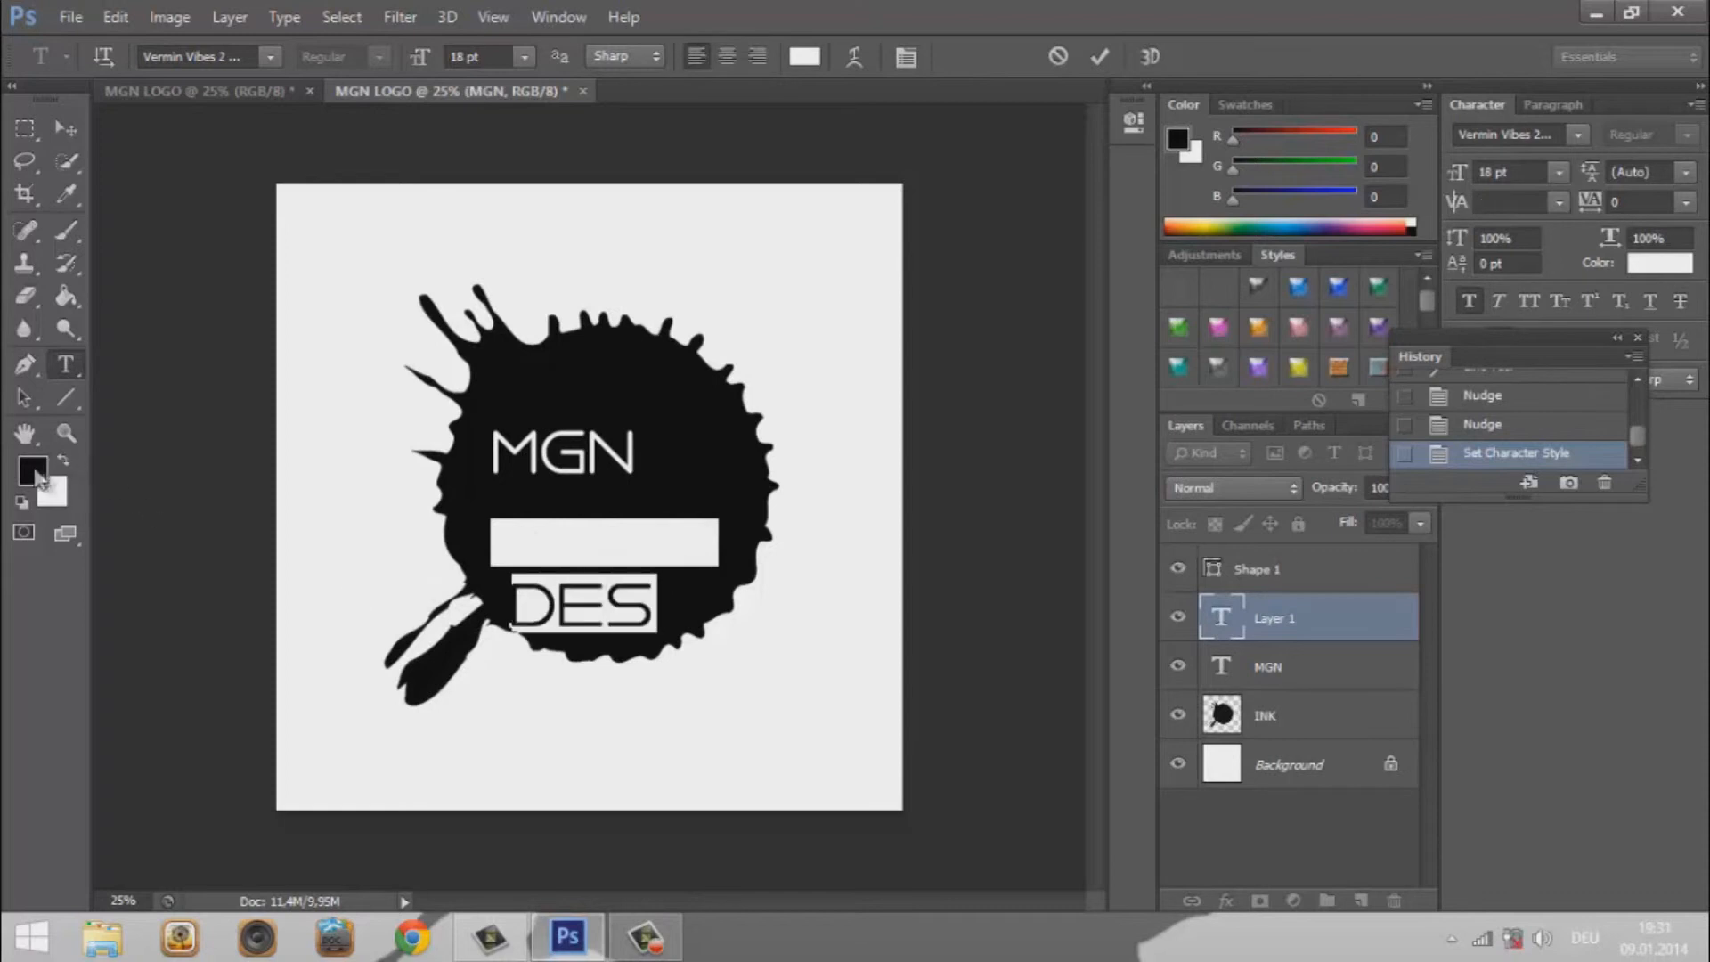
{"action": "left_click", "coordinate": [34, 470]}
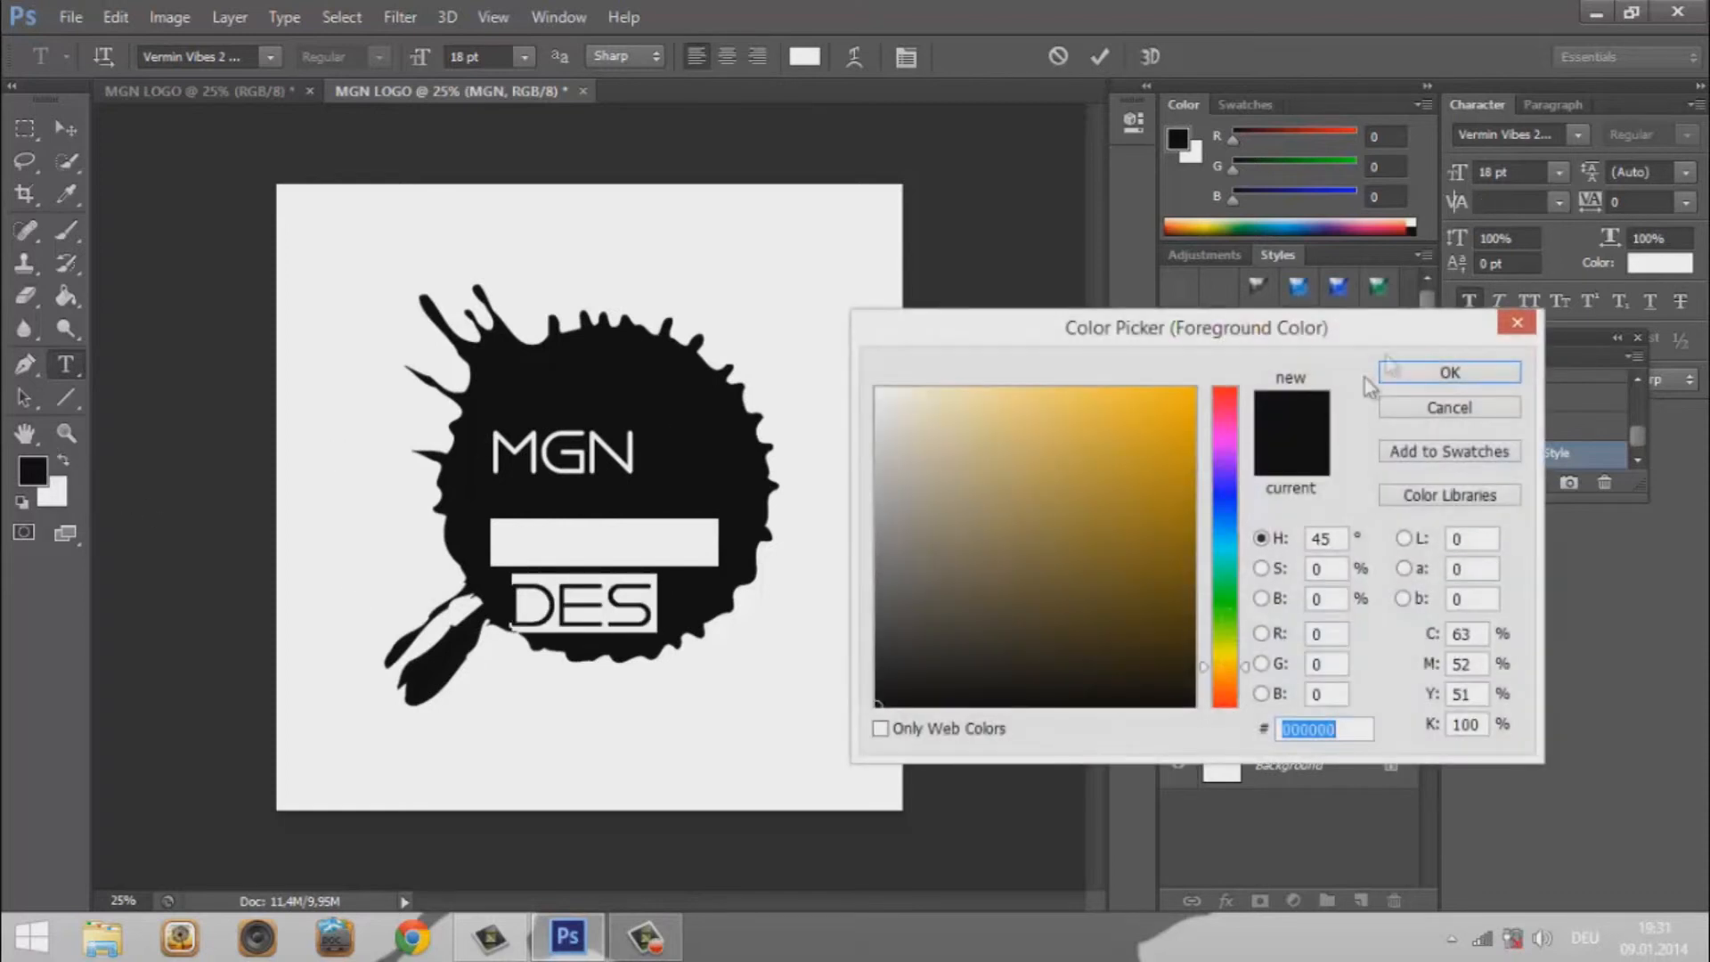
{"action": "left_click", "coordinate": [1449, 373]}
{"action": "left_click_drag", "start_coordinate": [660, 557], "coordinate": [660, 489]}
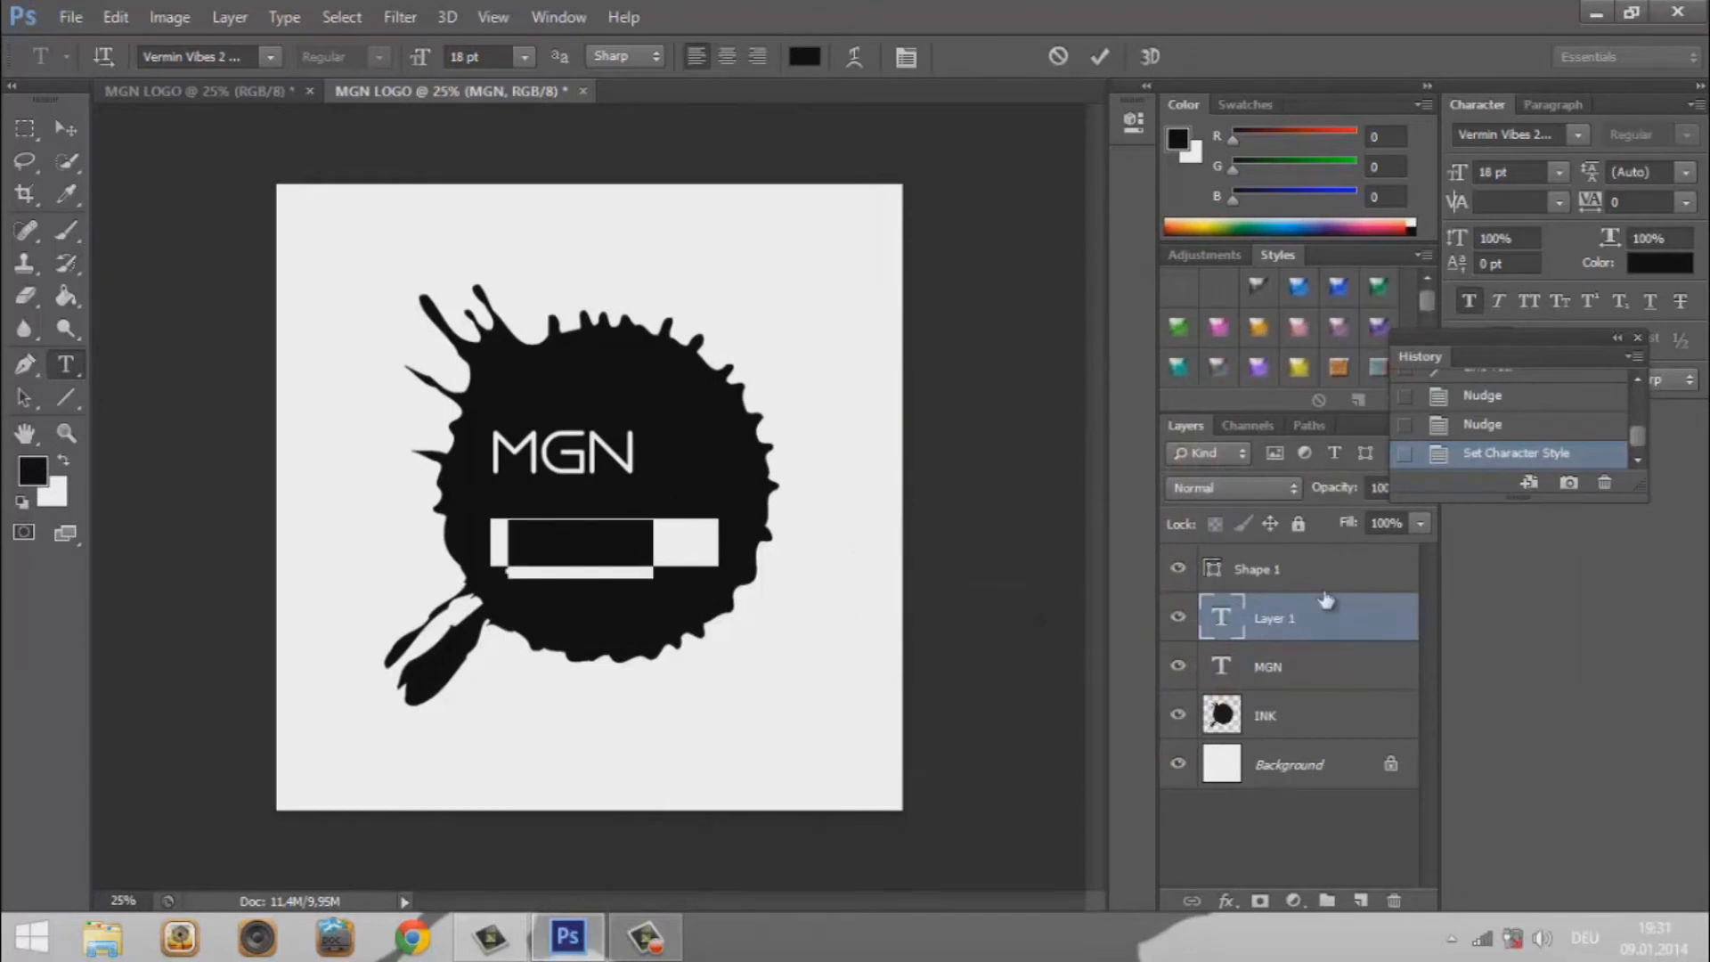
Step: Place the DES text layer above the white bar's shape layer and extend the text to DESIGN
{"action": "left_click", "coordinate": [1329, 629]}
{"action": "left_click_drag", "start_coordinate": [1320, 623], "coordinate": [1306, 563]}
{"action": "left_click", "coordinate": [647, 546]}
{"action": "type", "text": "IGN"}
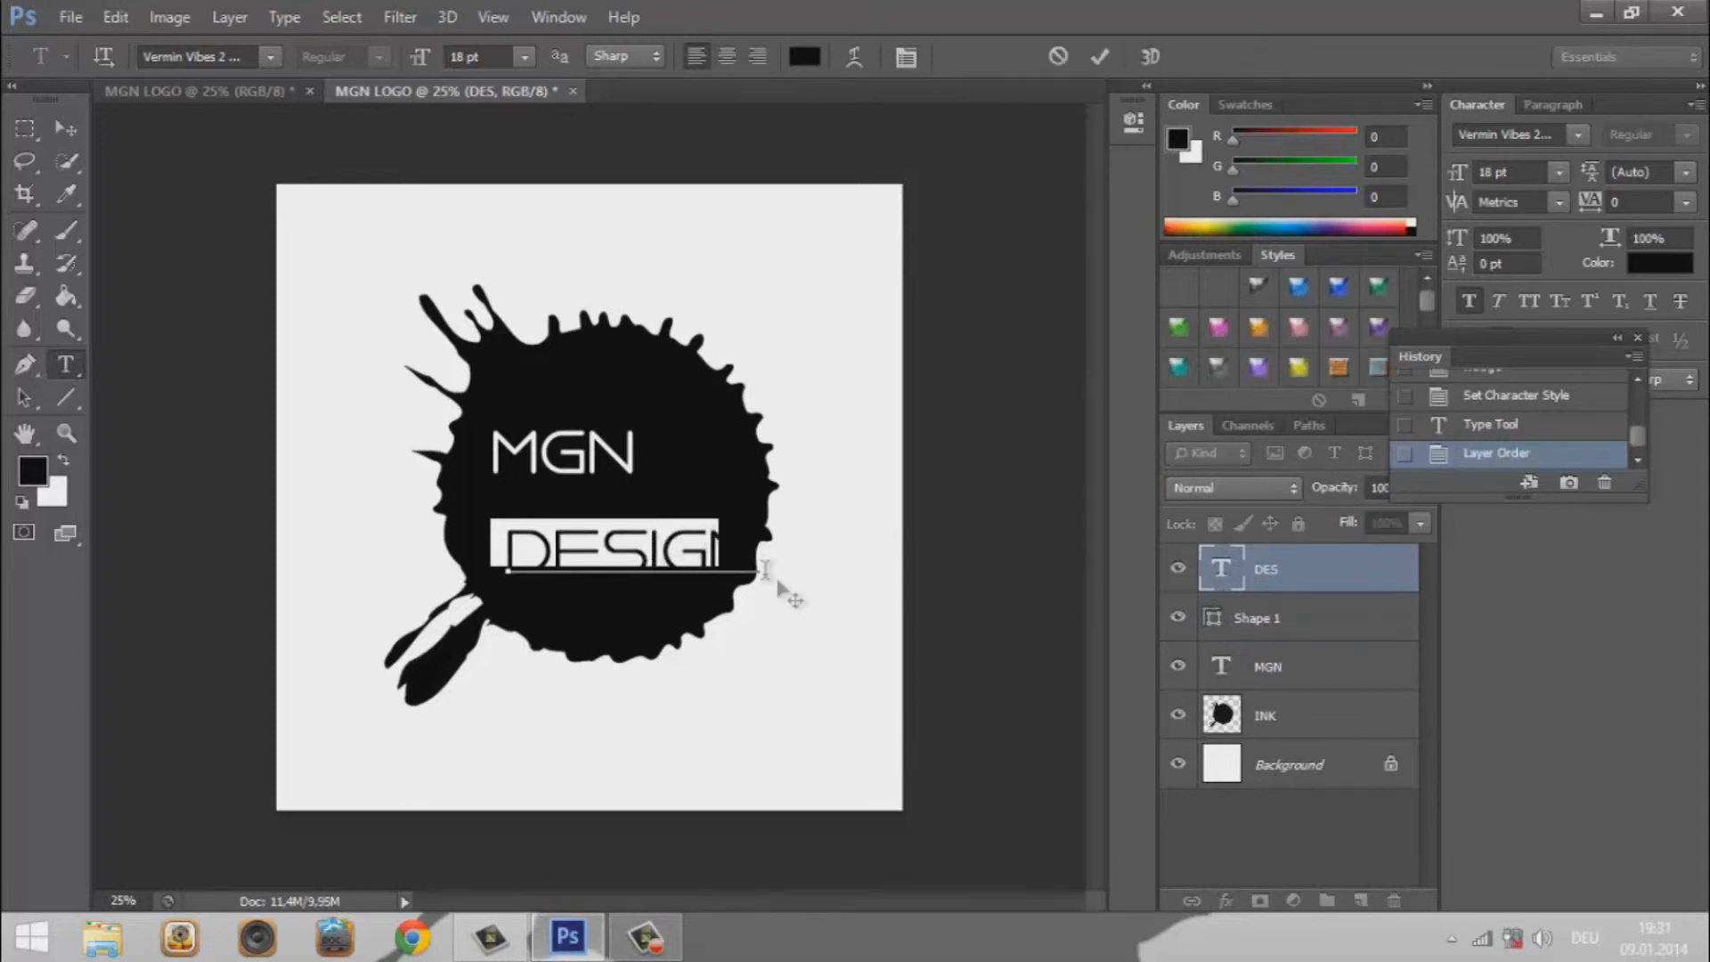
Step: Set the DESIGN text to 16 pt and fit it inside the white bar
{"action": "left_click_drag", "start_coordinate": [762, 543], "coordinate": [364, 550]}
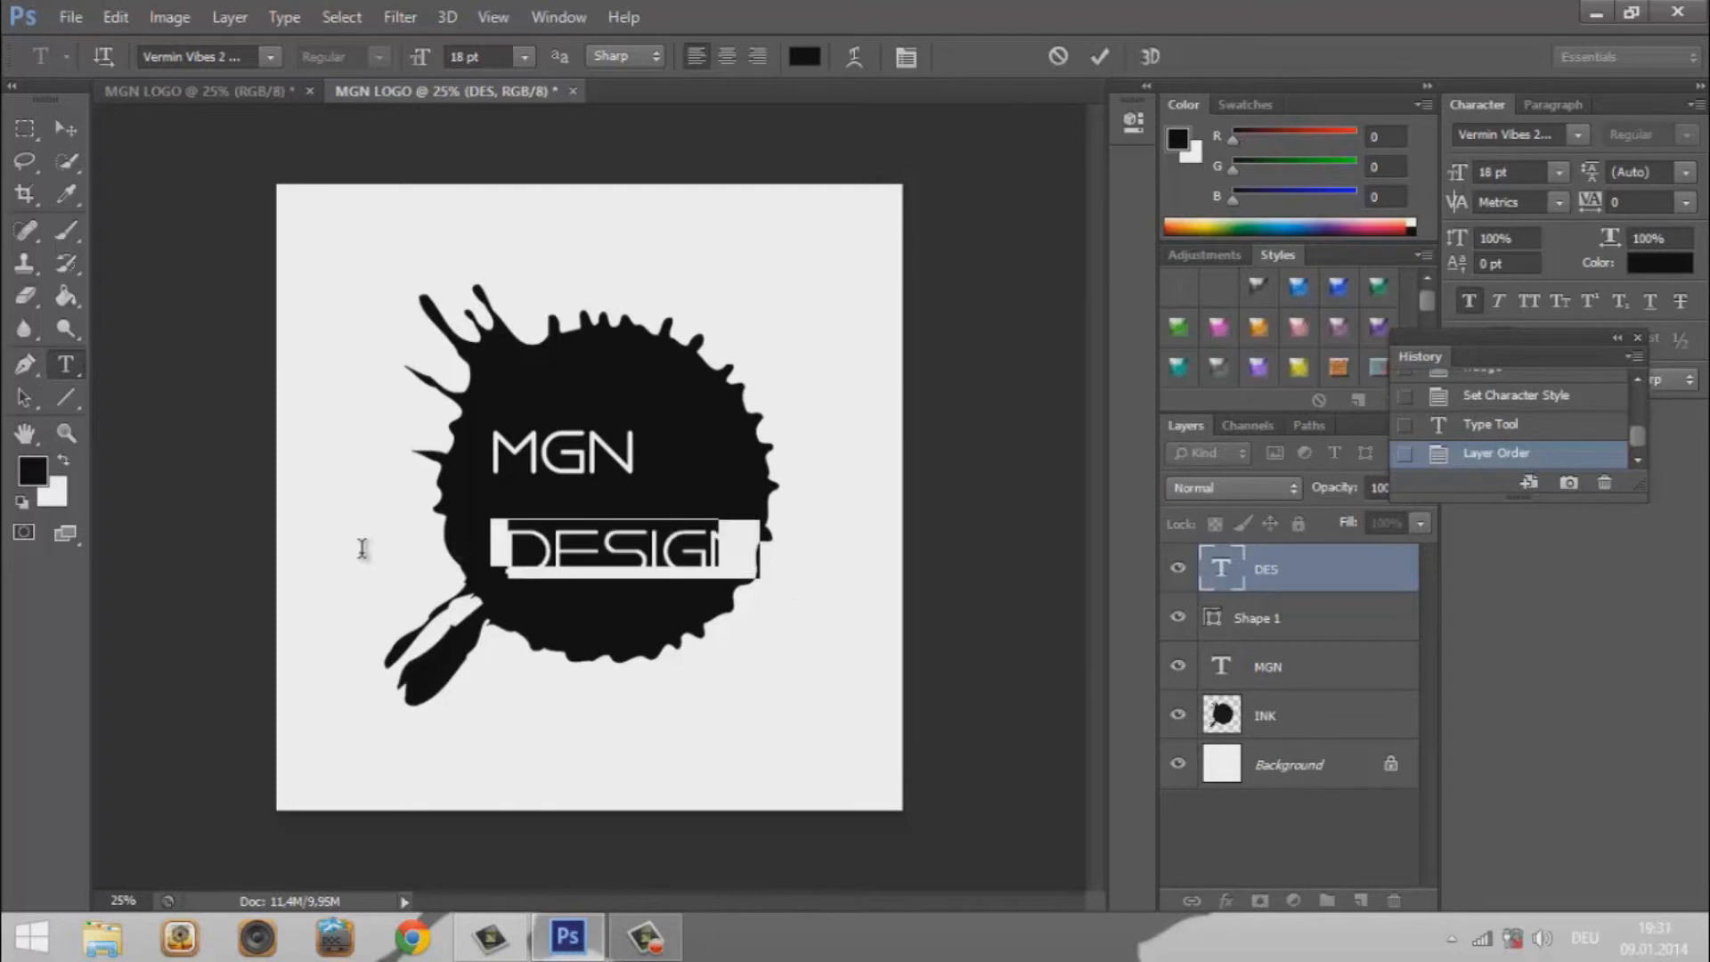
{"action": "left_click", "coordinate": [525, 56]}
{"action": "left_click", "coordinate": [462, 56]}
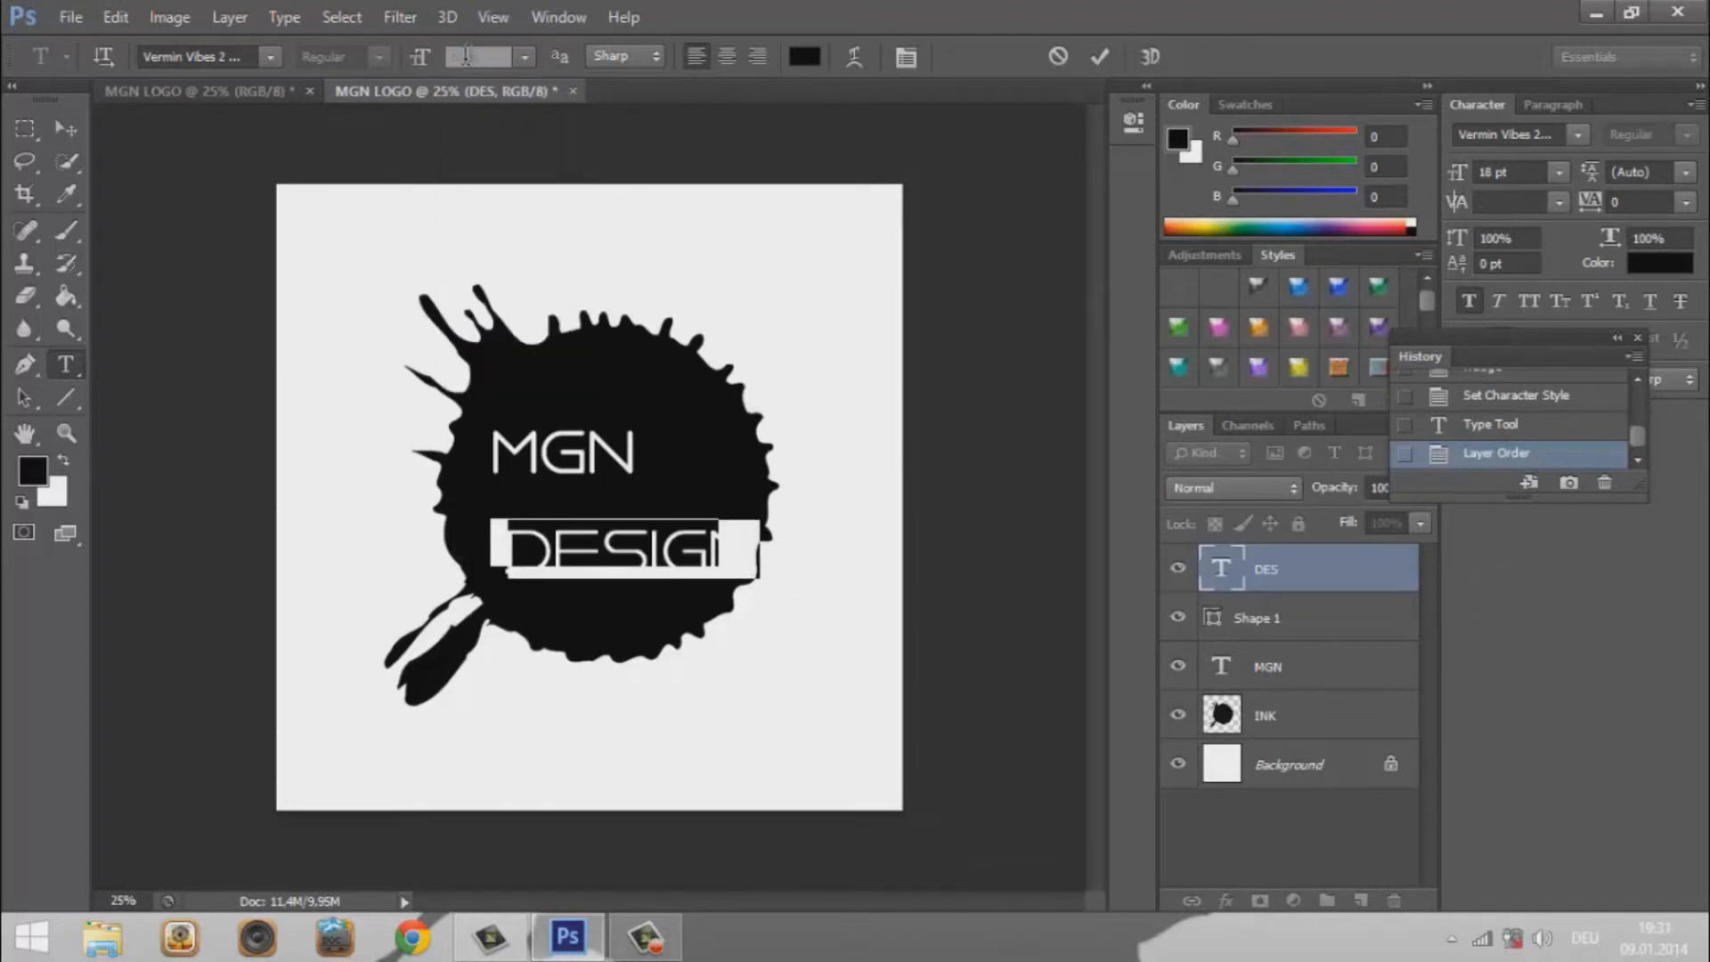
{"action": "type", "text": "6"}
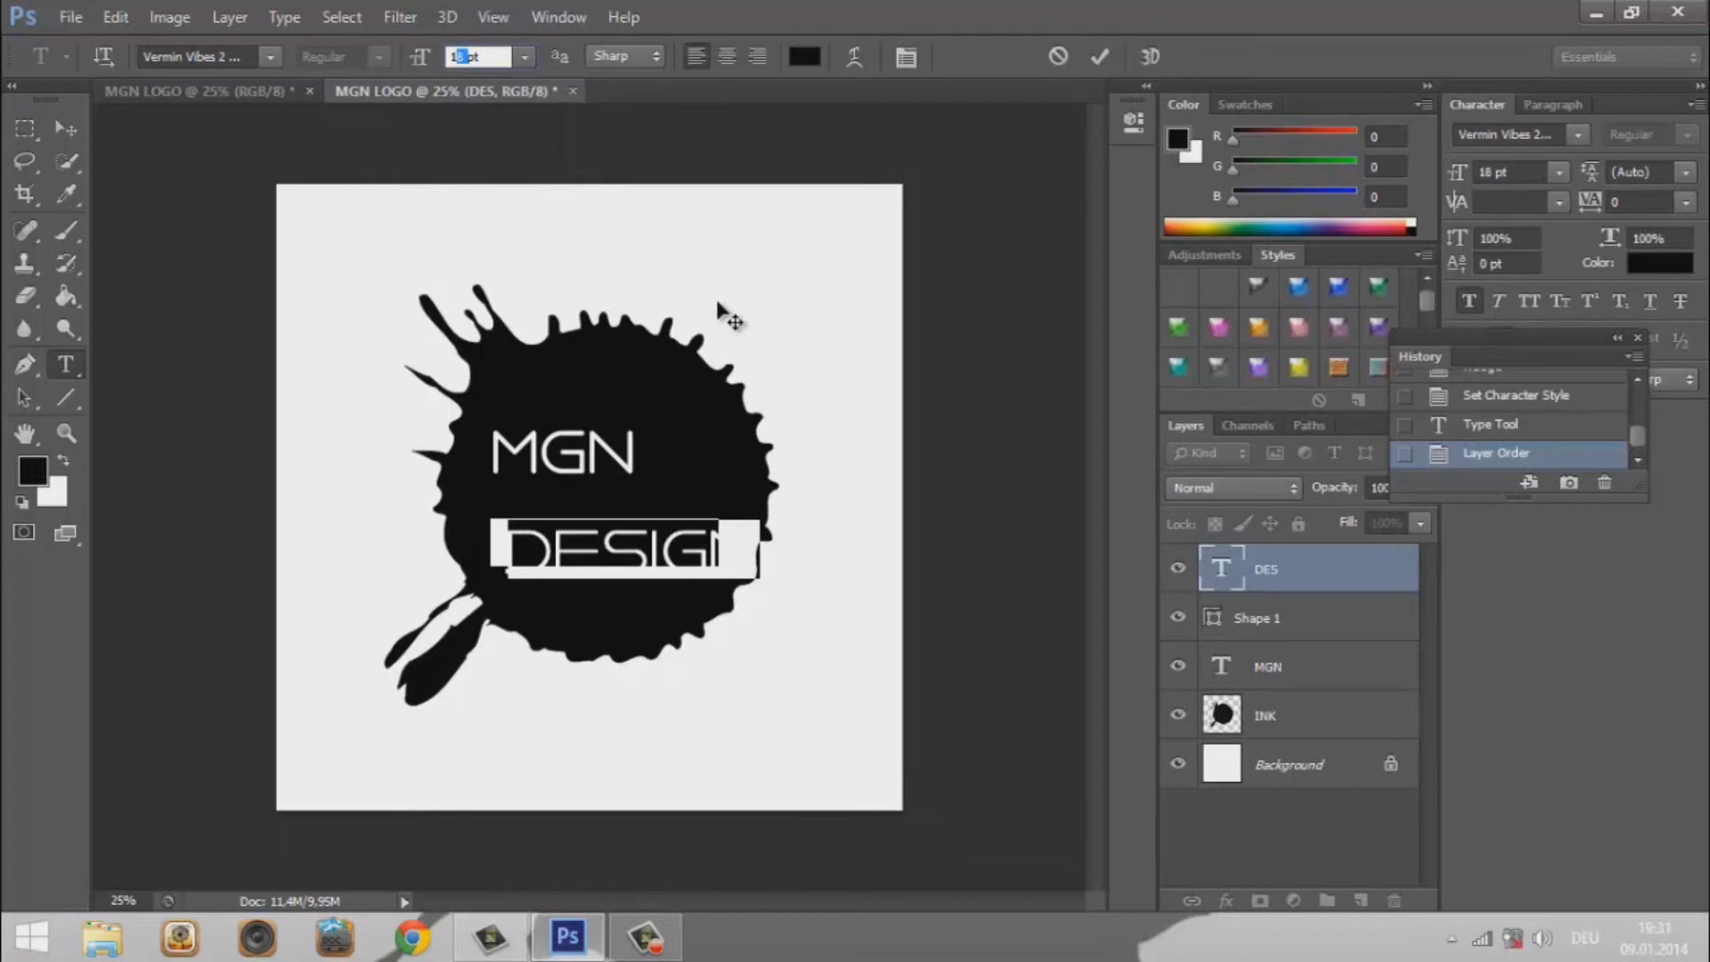
{"action": "key", "text": "Return"}
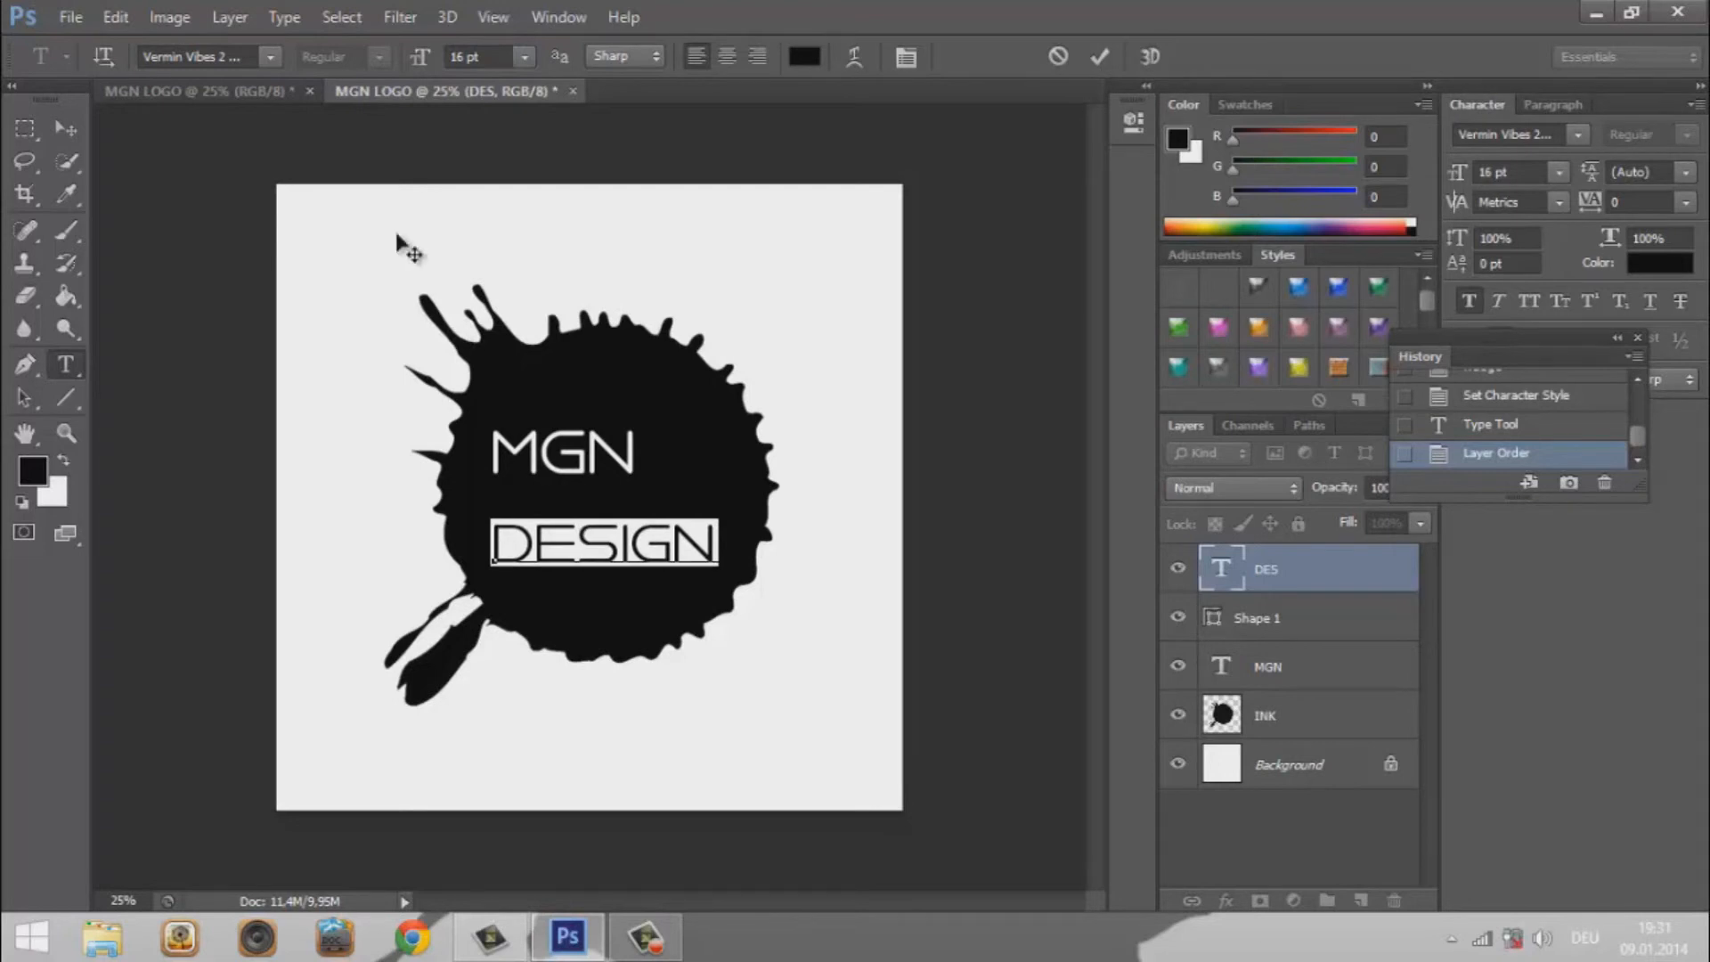
{"action": "left_click", "coordinate": [71, 129]}
Step: Change the font of the MGN text back to Also
{"action": "left_click", "coordinate": [78, 367]}
{"action": "left_click_drag", "start_coordinate": [642, 455], "coordinate": [135, 454]}
{"action": "left_click", "coordinate": [267, 57]}
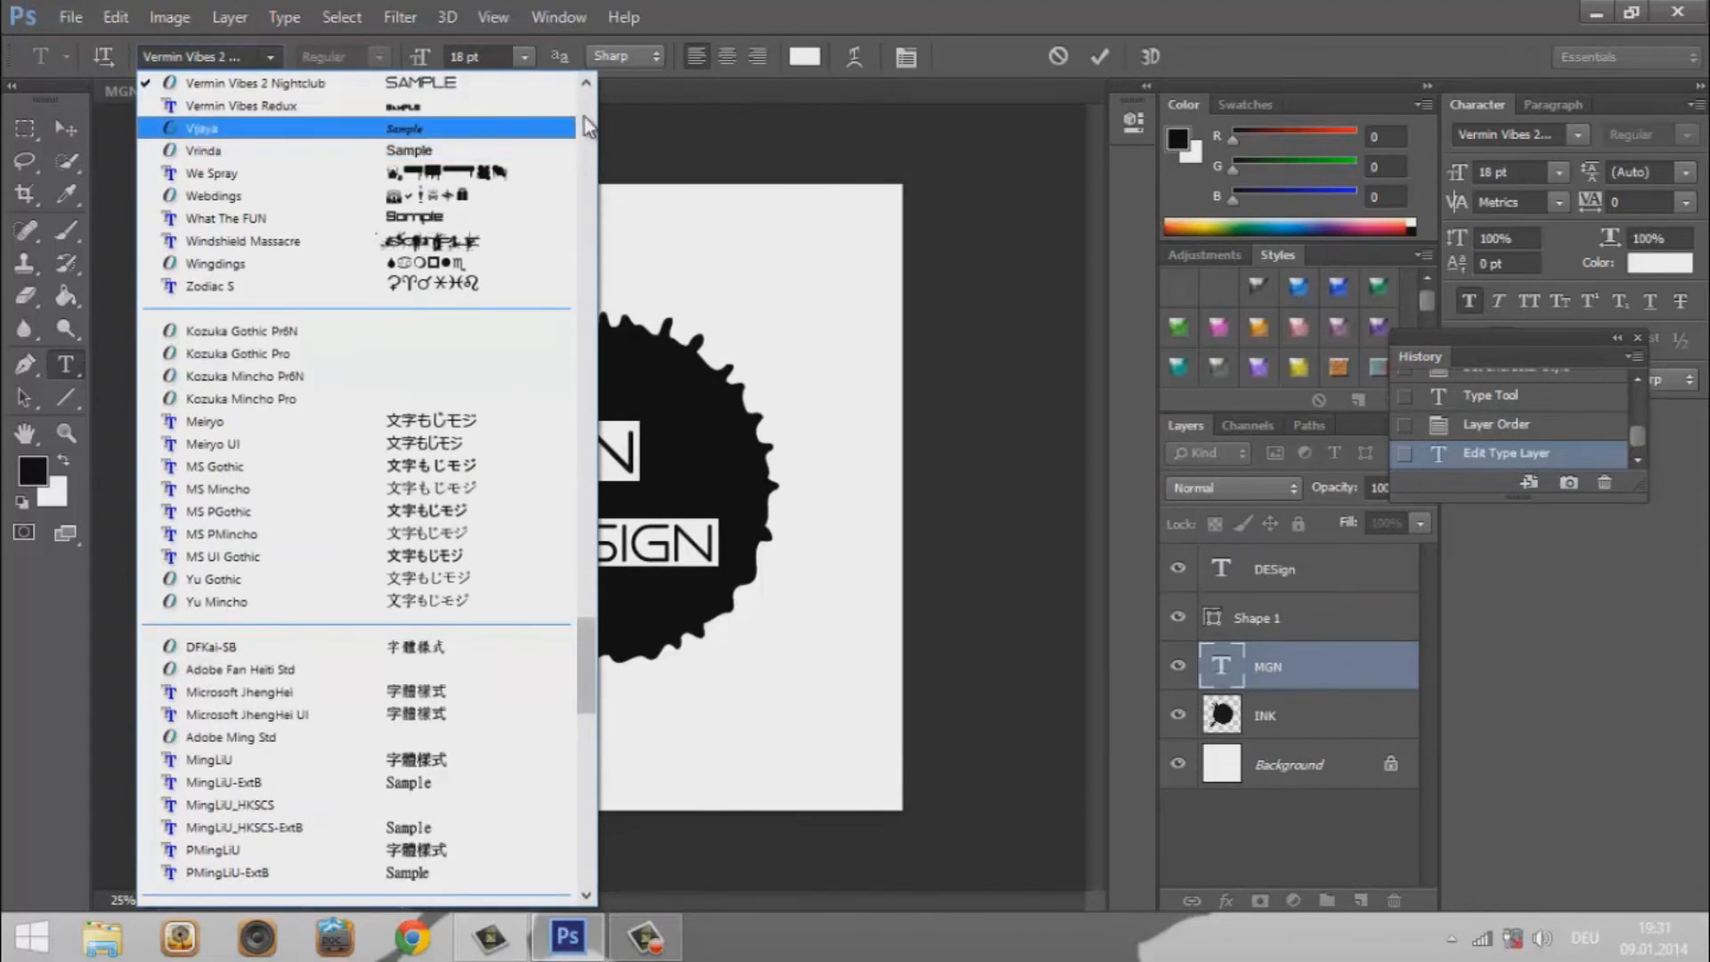
{"action": "scroll", "coordinate": [584, 116], "scroll_direction": "up", "scroll_amount": 15}
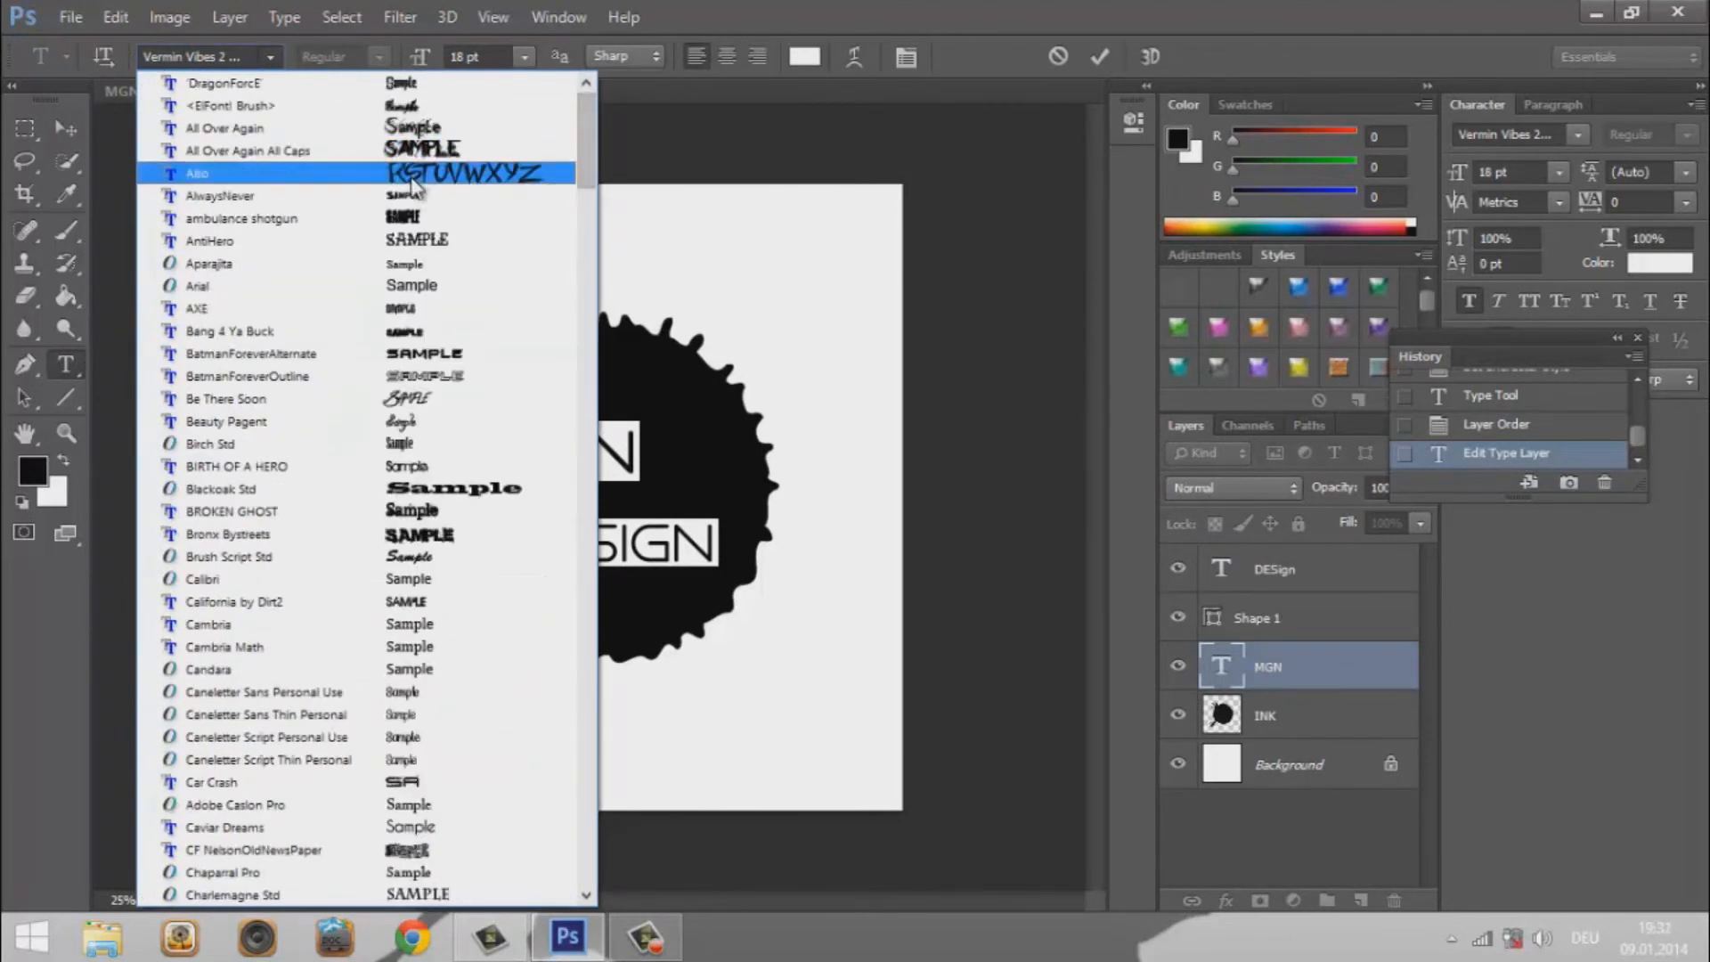
{"action": "left_click", "coordinate": [543, 173]}
{"action": "left_click", "coordinate": [70, 135]}
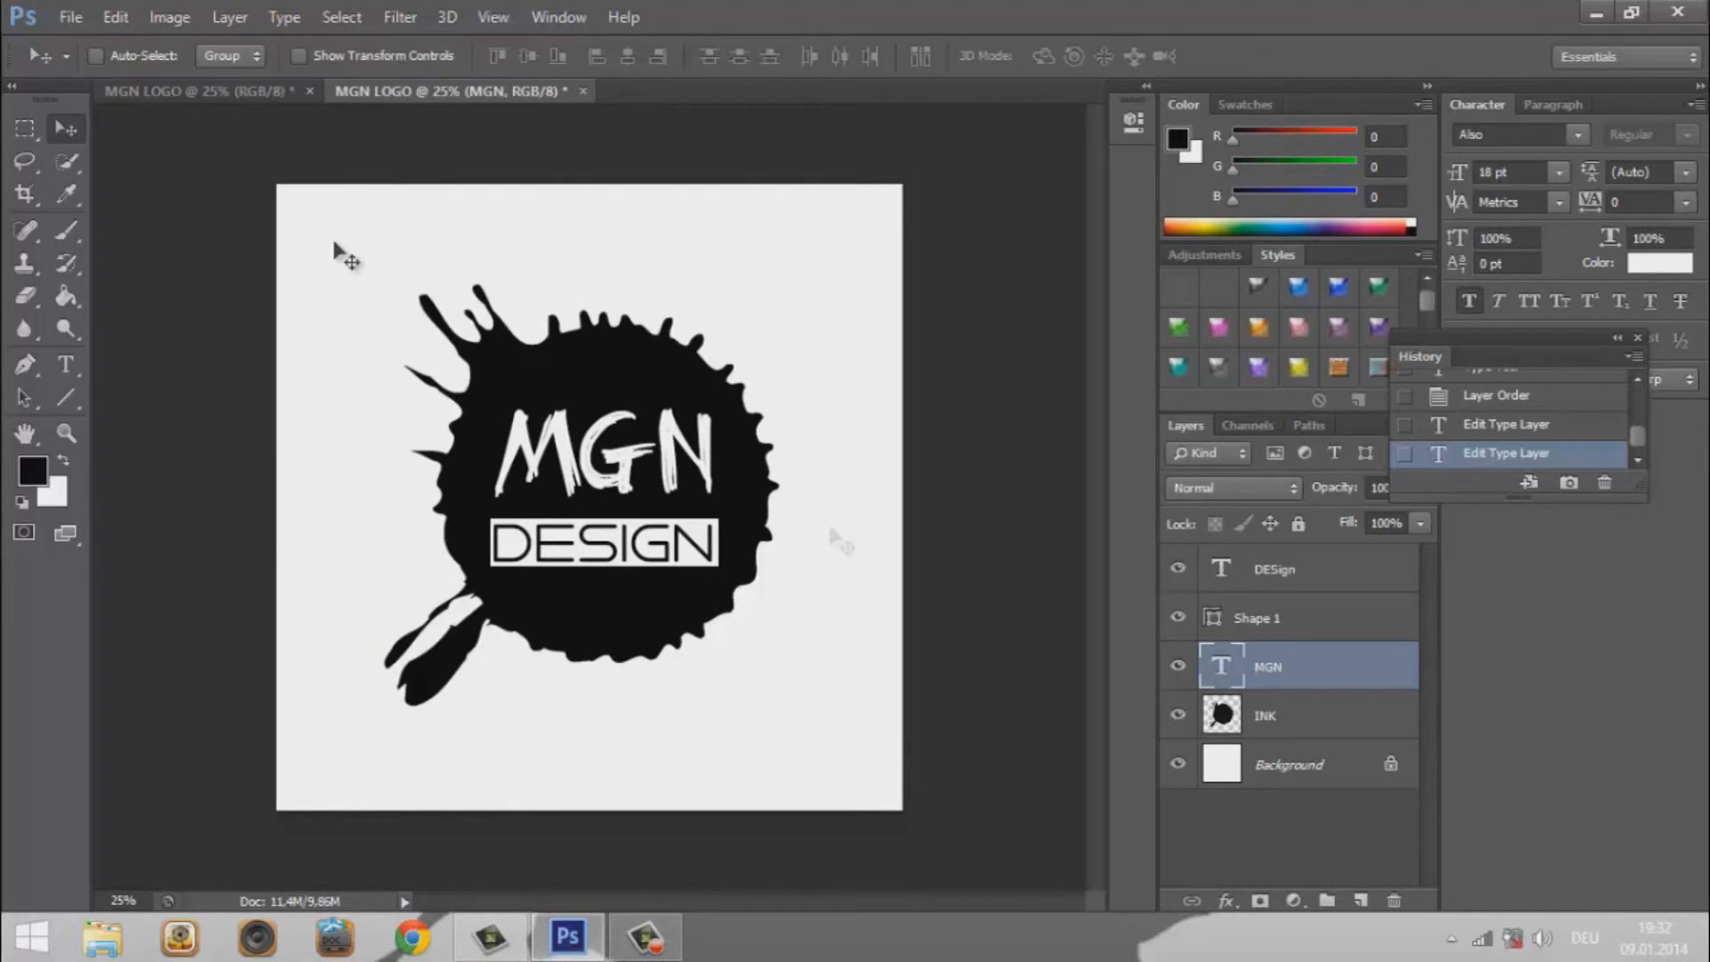